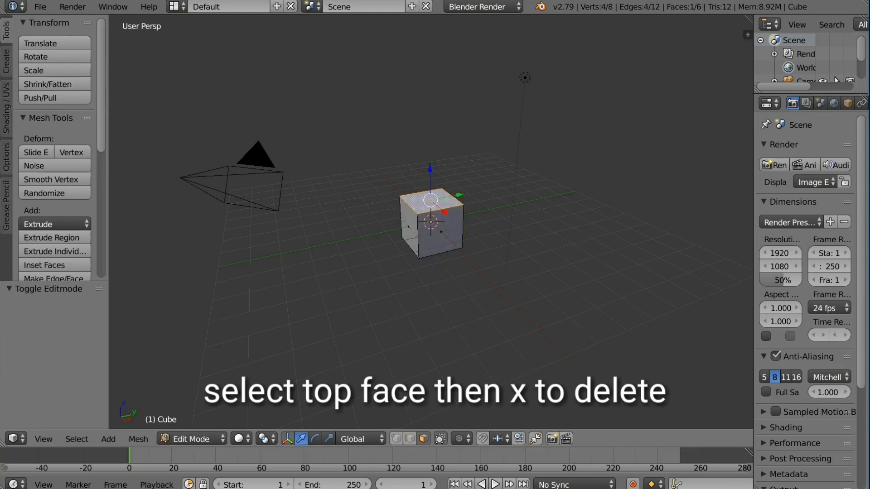
Delete the cube's selected top face and return to Object Mode
key(x)
click(371, 216)
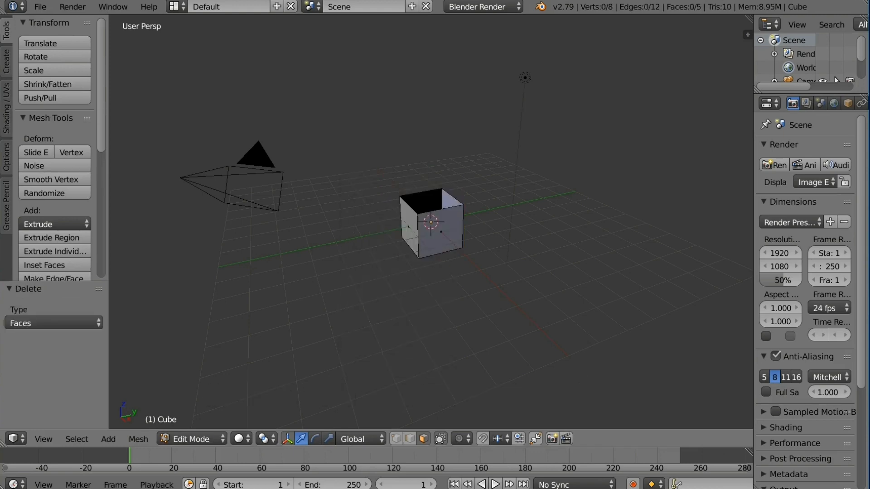
click(192, 439)
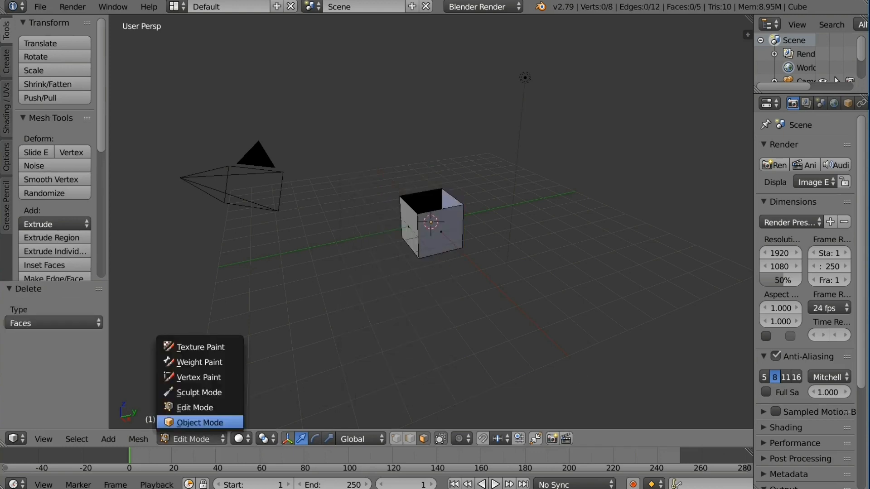
click(199, 422)
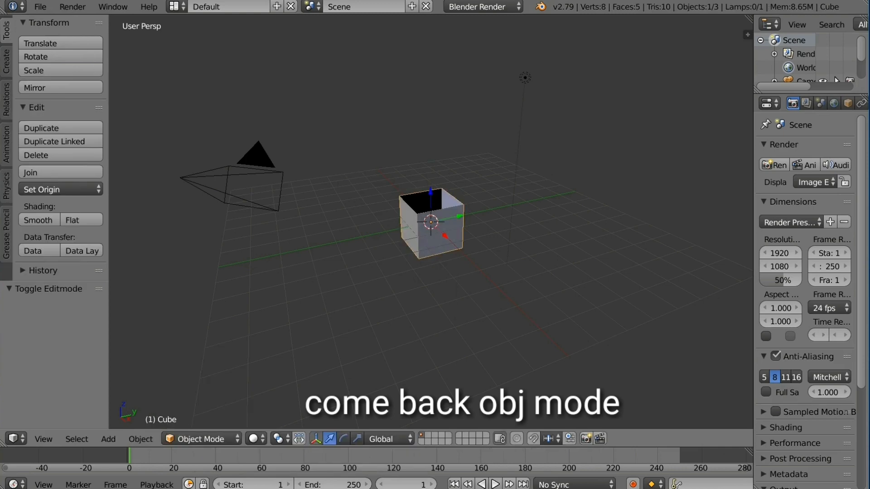
Scale the open cube up uniformly by about 3.852, and flatten it along Z by a factor of about 0.212
key(s)
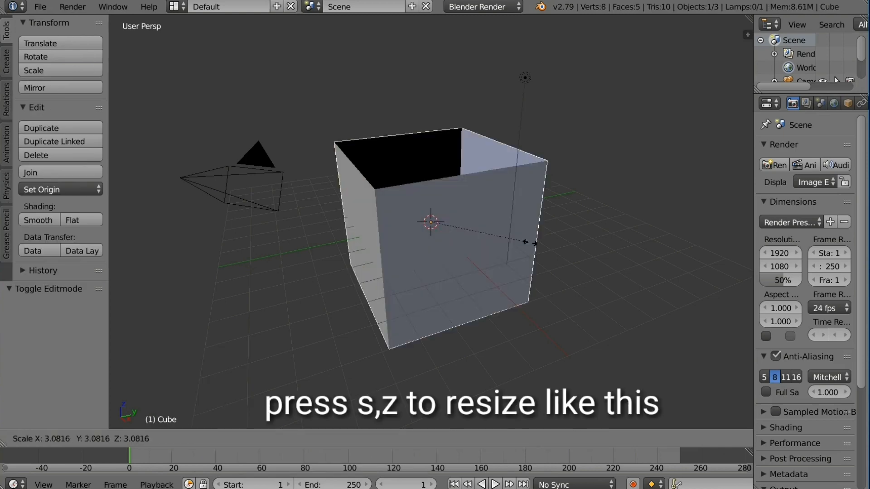
key(Return)
key(s)
key(z)
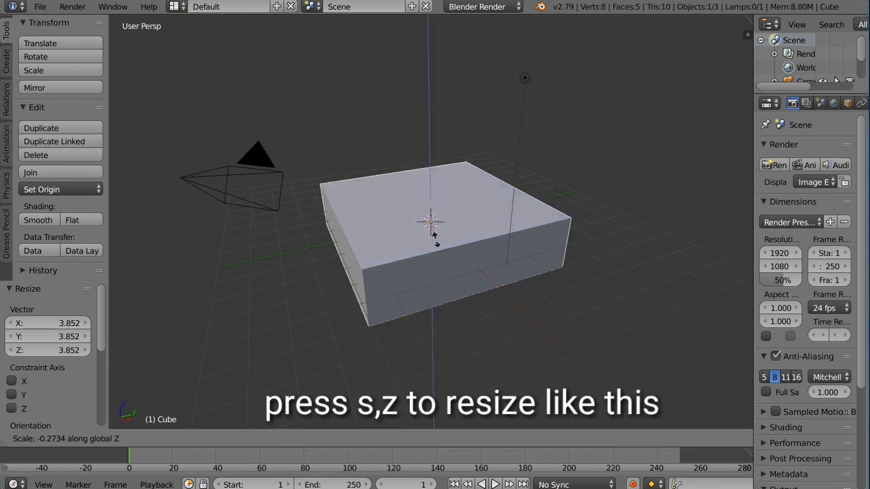
click(443, 227)
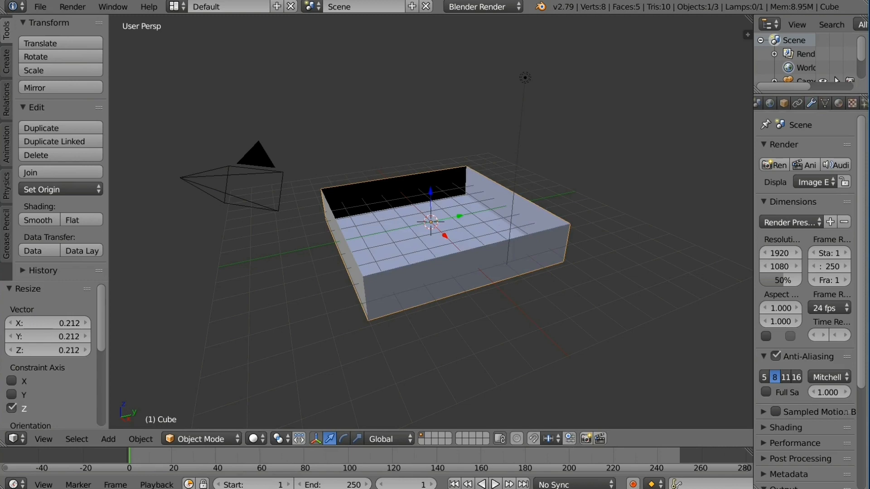
Add a Solidify modifier with a thickness of 0.104 to the open box and apply it
click(811, 103)
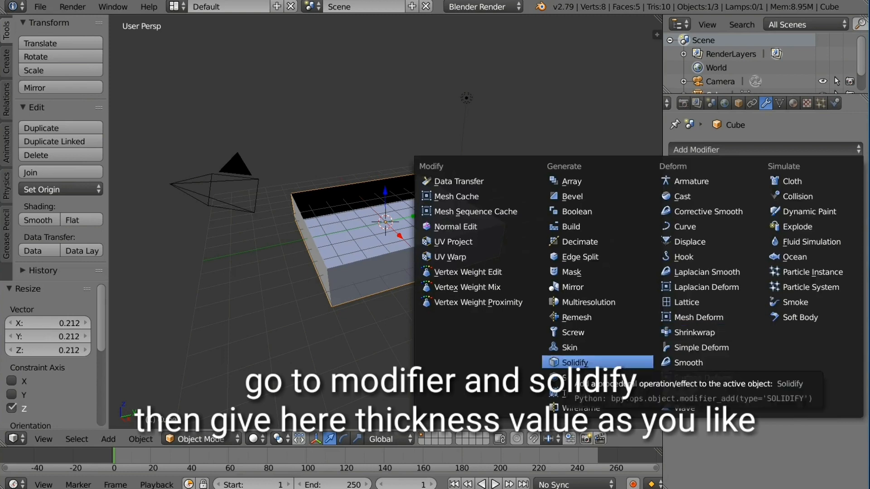
click(575, 362)
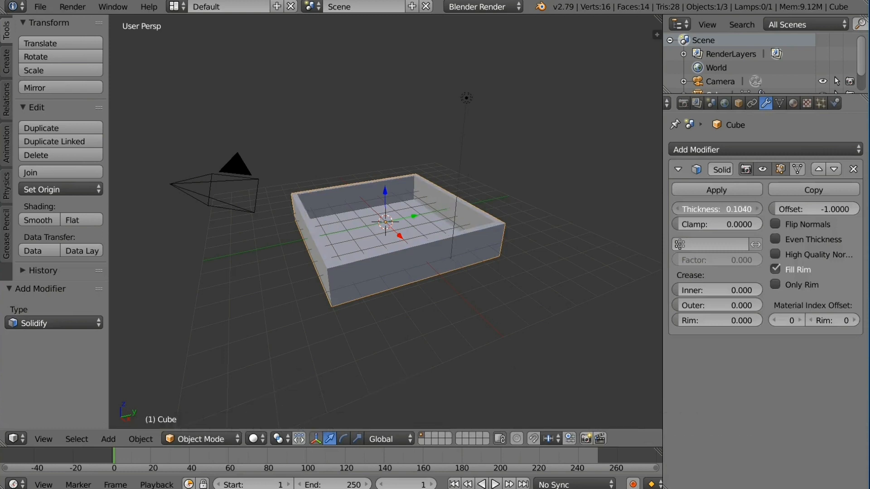
click(717, 189)
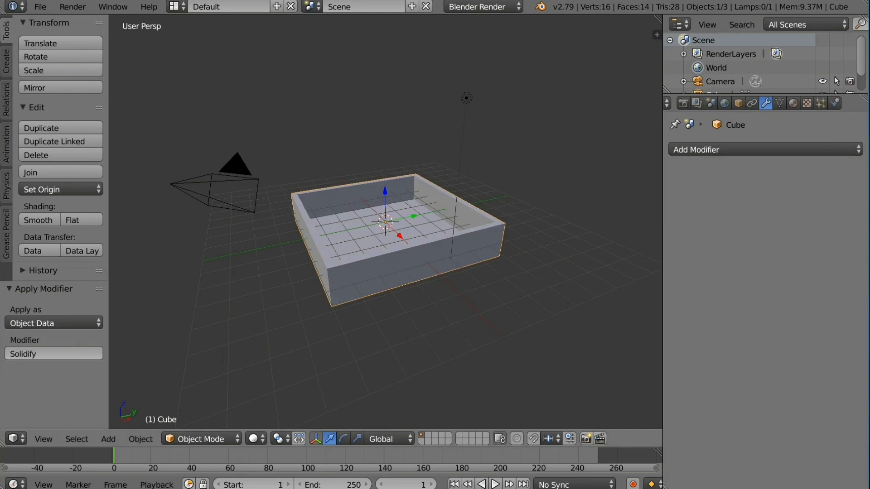
Add a mesh plane at the scene centre and scale it up by about 8.635
middle_drag(386, 222, 365, 224)
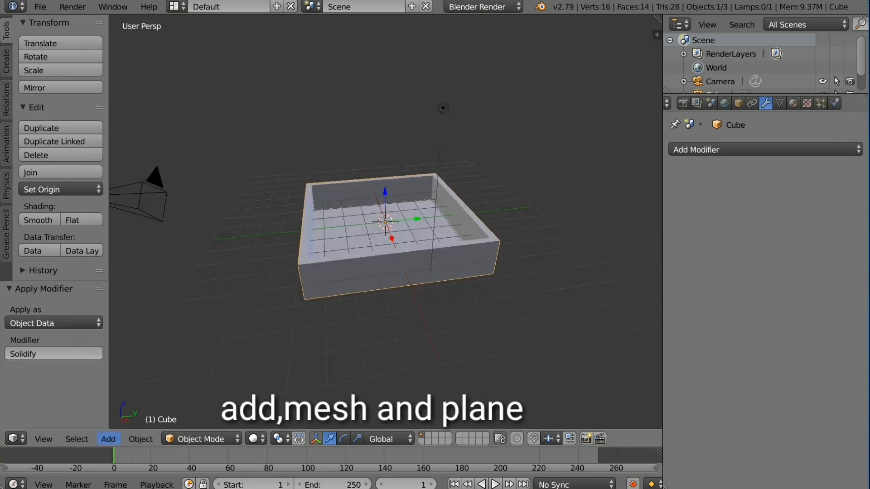
click(108, 439)
mouse_move(127, 422)
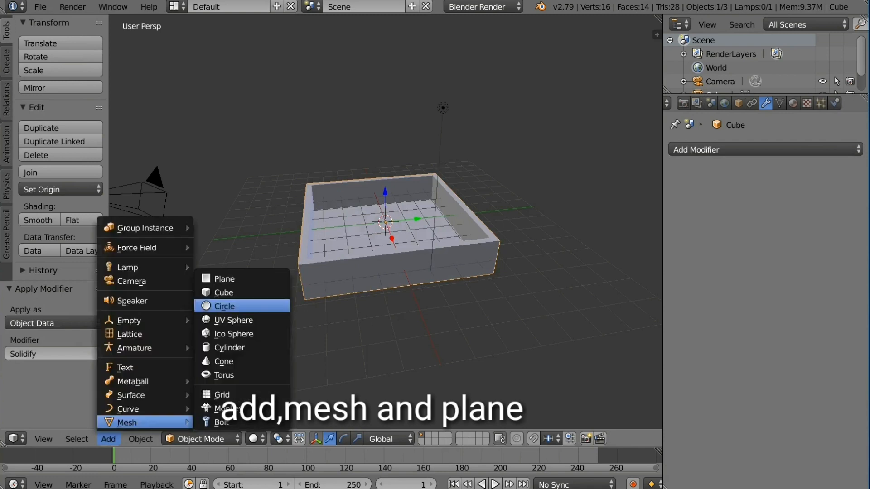
click(225, 279)
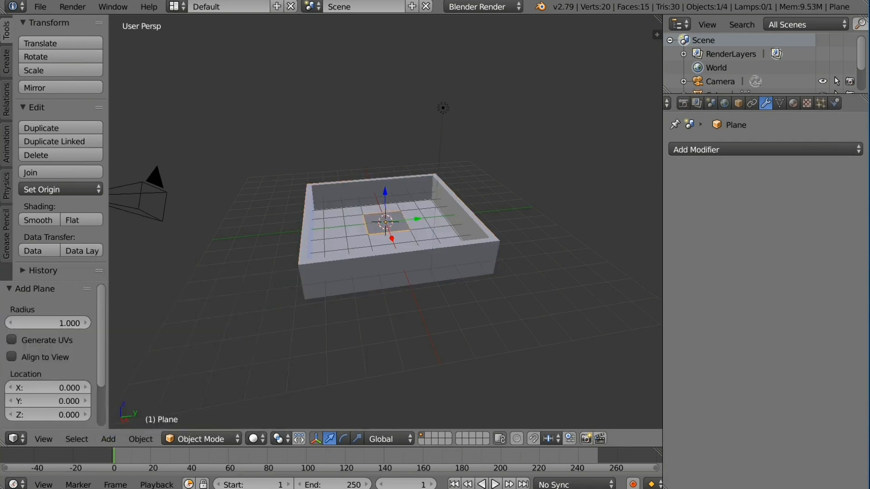
key(s)
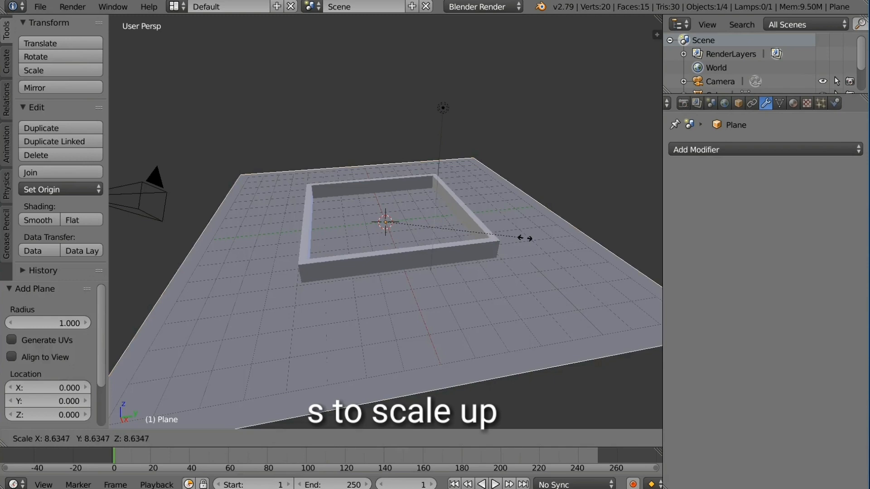
click(525, 239)
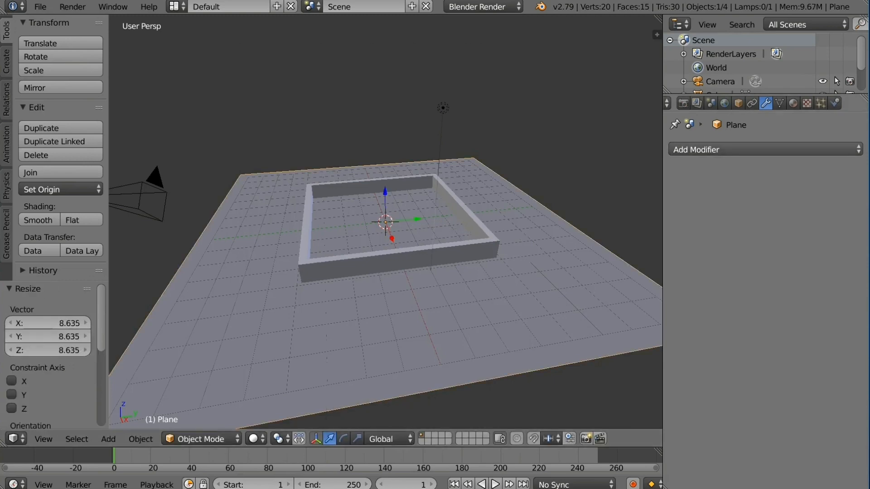
Add a Solidify modifier with a thickness of 0.044 to the plane and apply it
click(765, 149)
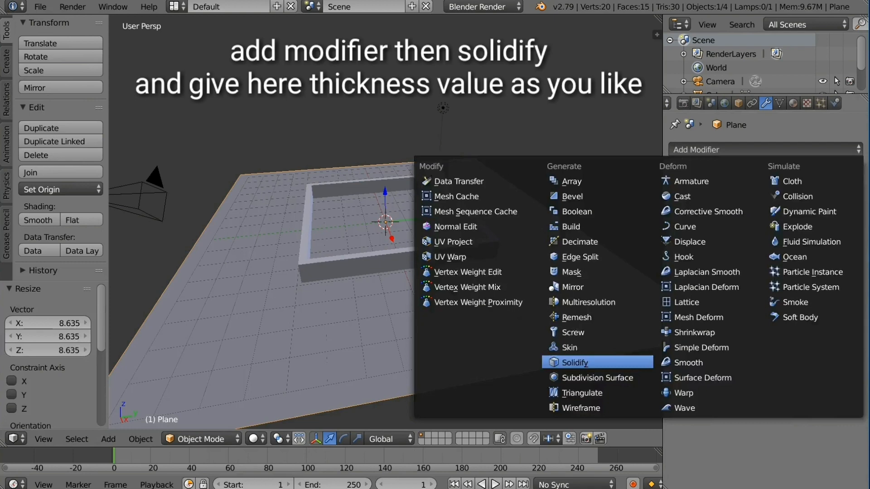
click(574, 362)
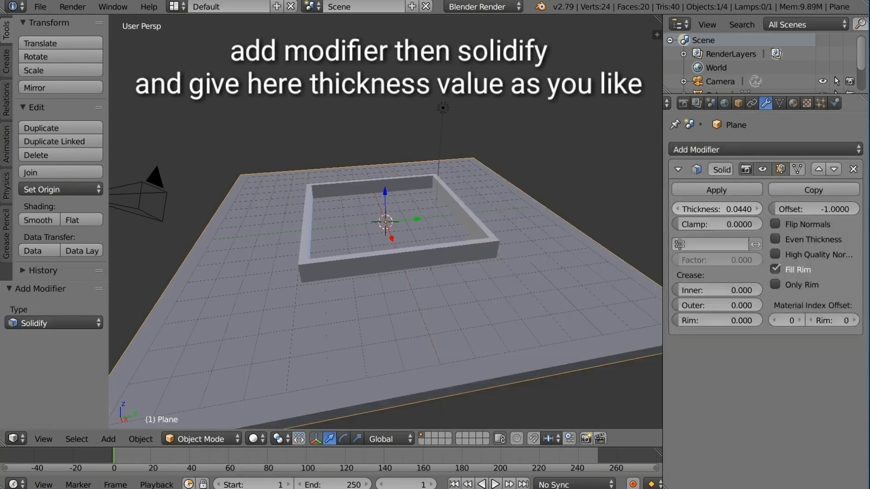
click(717, 190)
In front view, move the thickened plane down about 0.871 along Z so it sits under the box
scroll(385, 222, down, 1)
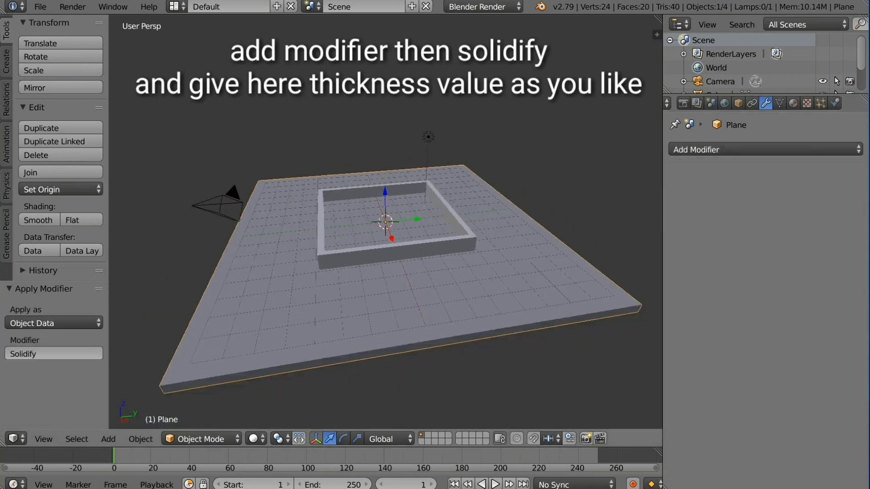
middle_drag(385, 222, 390, 251)
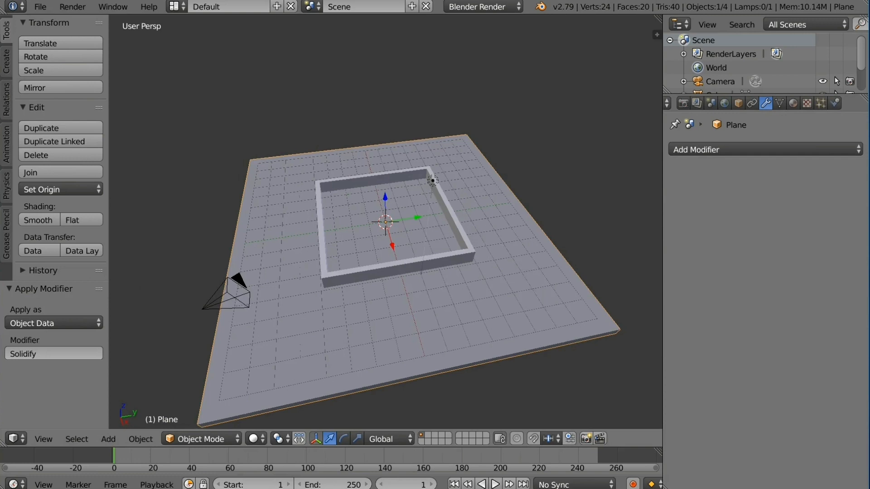
middle_drag(399, 277, 383, 195)
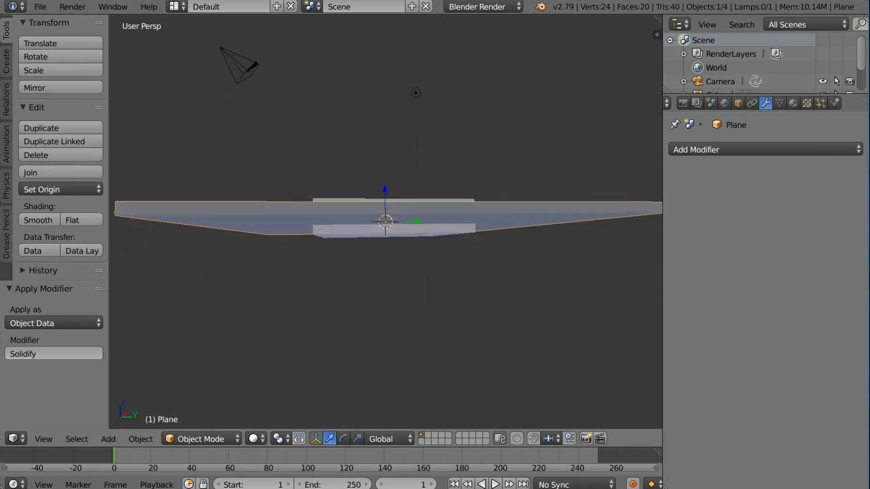
key(KP_1)
key(g)
key(z)
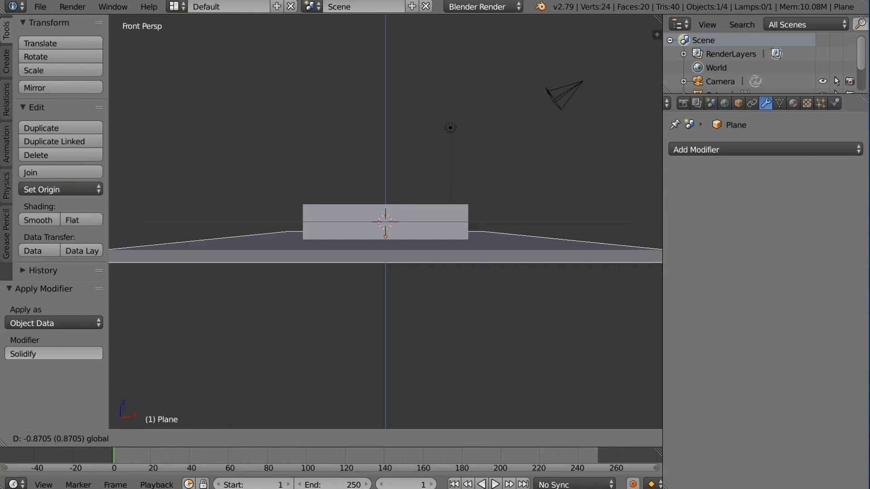
key(Return)
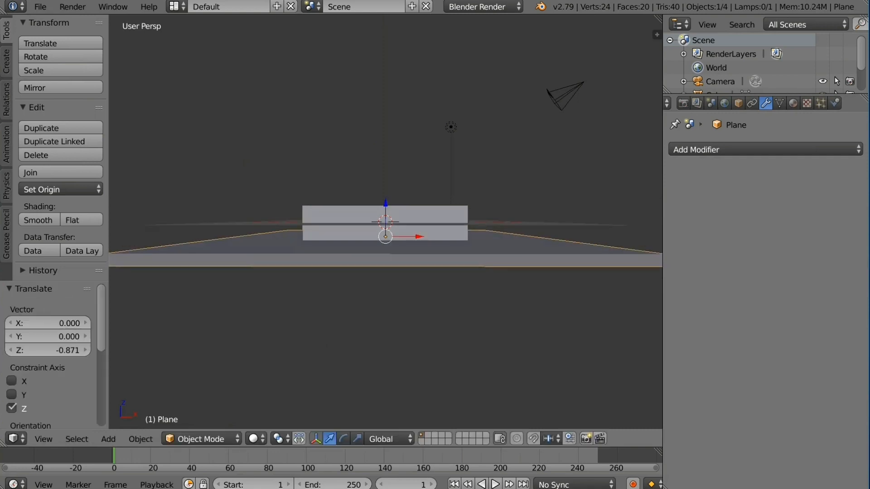
Scale the ground plane up uniformly by about 1.426
middle_drag(385, 222, 388, 285)
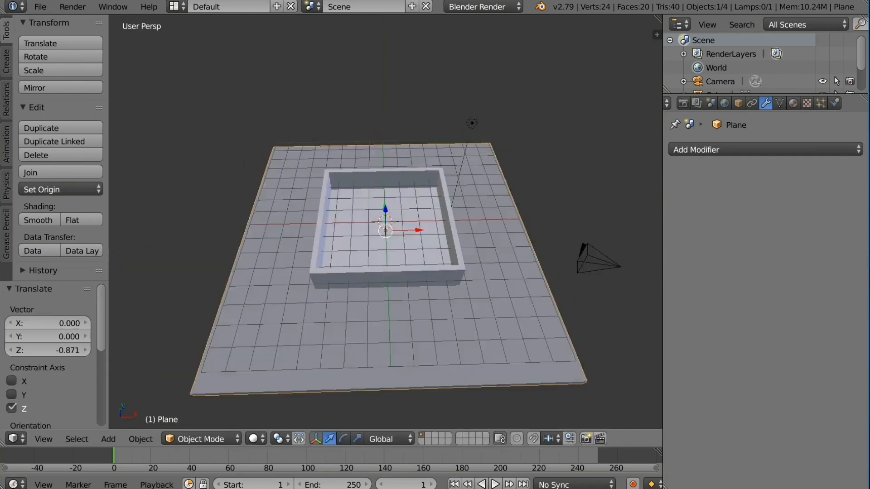
key(s)
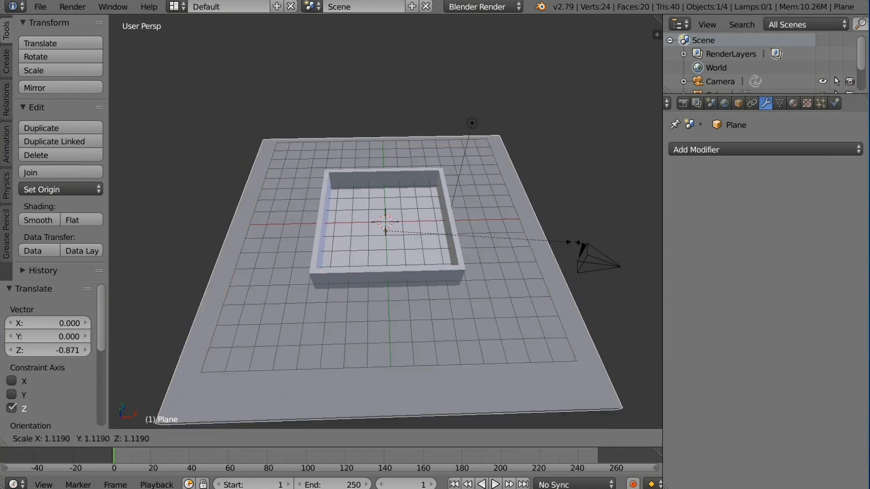
click(625, 246)
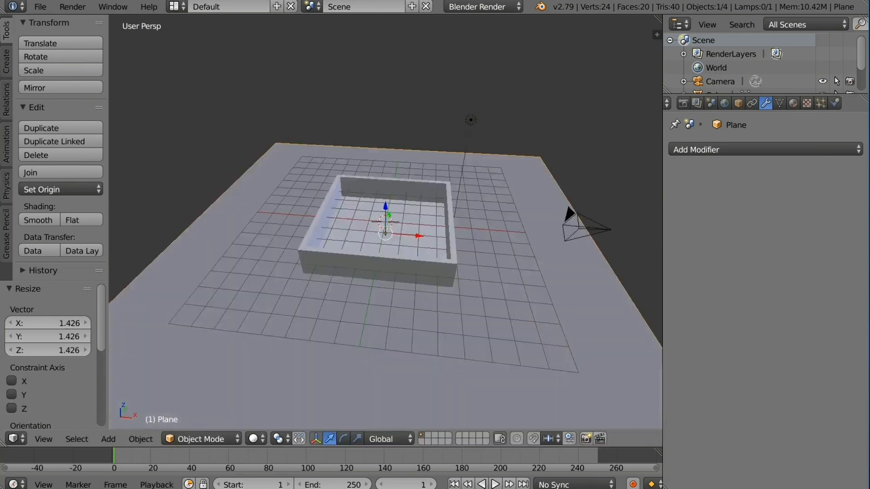
Add a mesh circle with 32 vertices and radius 1 inside the box, and fill it with a face in Edit Mode
mouse_move(385, 272)
middle_down()
mouse_move(394, 217)
mouse_move(389, 281)
middle_up()
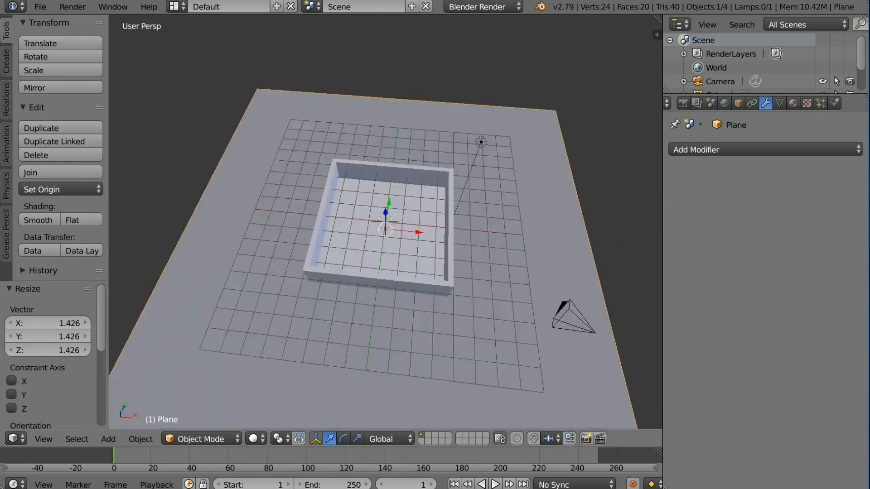
middle_drag(389, 281, 374, 244)
scroll(385, 245, up, 3)
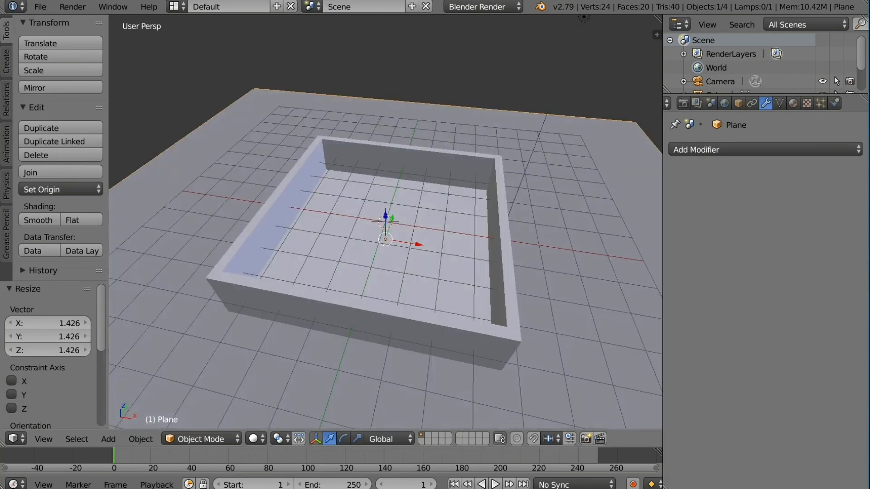
click(108, 439)
mouse_move(135, 422)
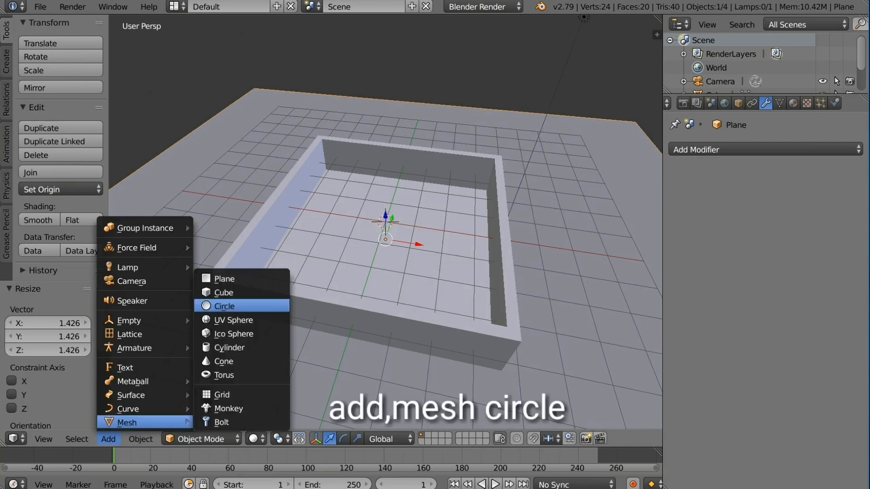
click(224, 306)
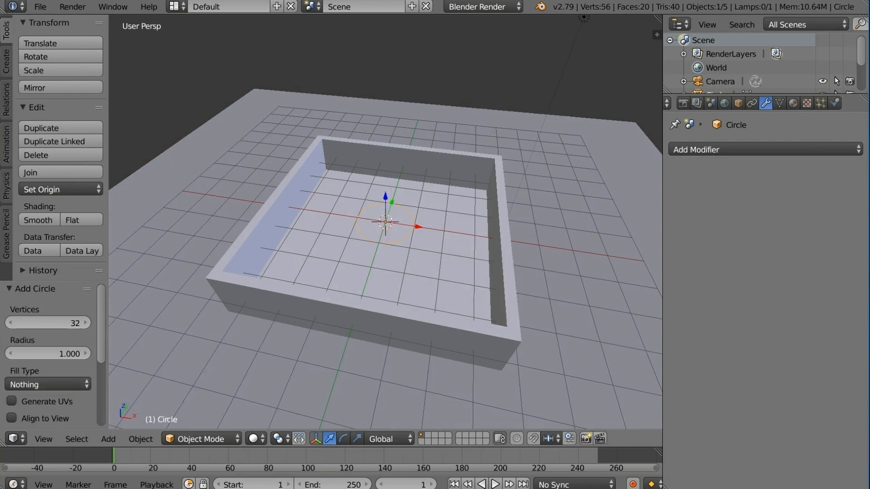
key(Tab)
key(f)
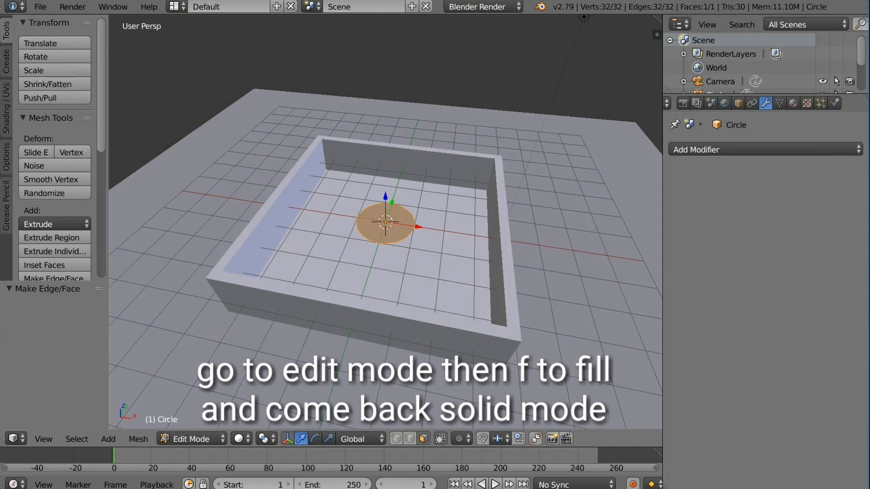
Raise the filled circle along Z by about 0.361 and by a further 1.859, placing it above the box
key(g)
key(z)
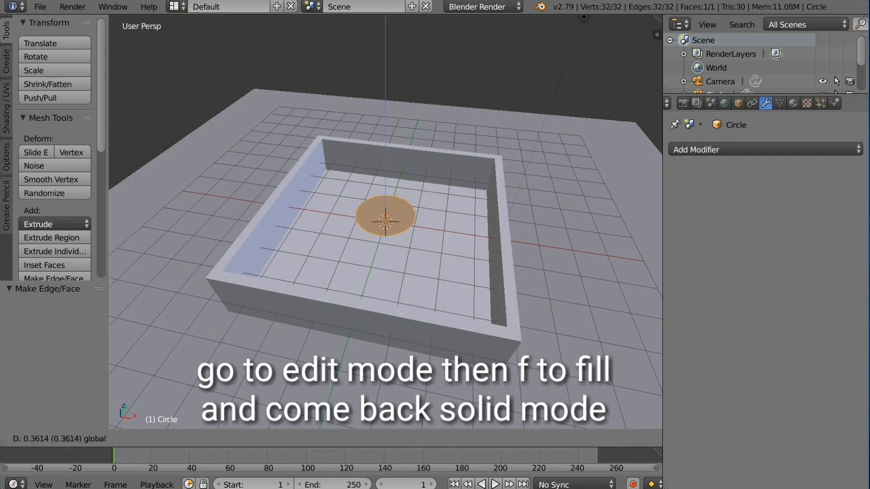
key(Return)
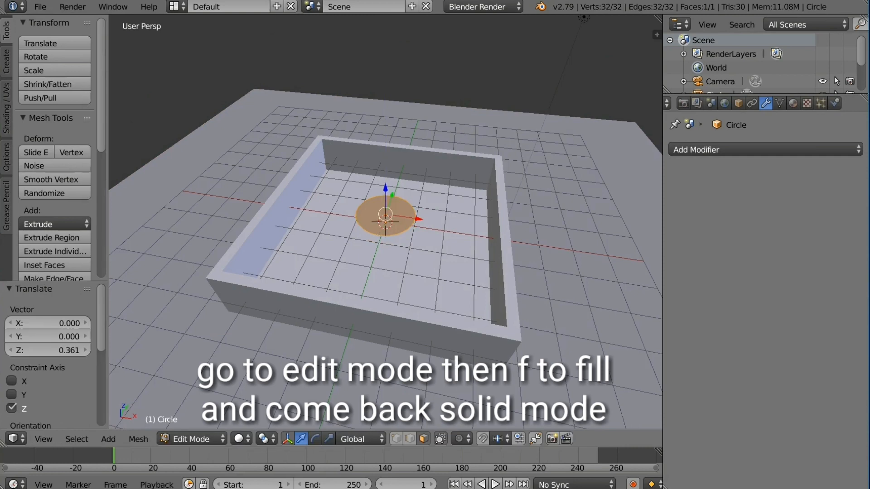
middle_drag(385, 254, 387, 208)
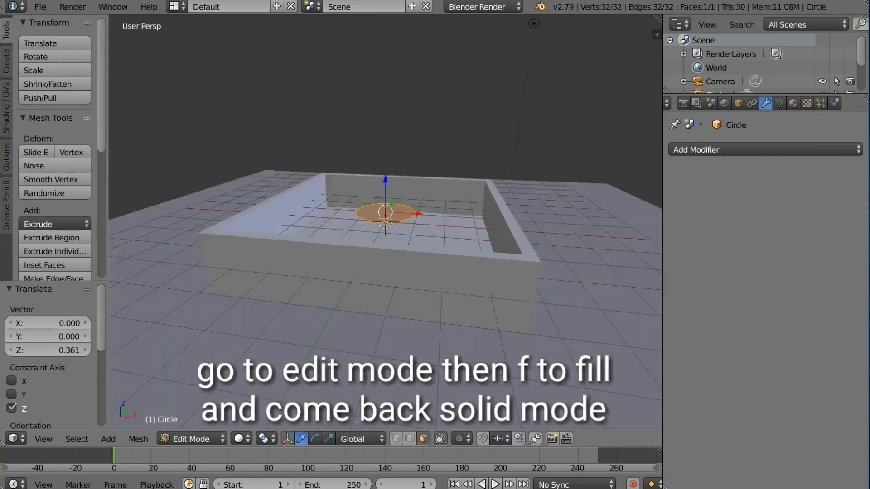
middle_drag(375, 163, 385, 179)
drag(385, 180, 385, 140)
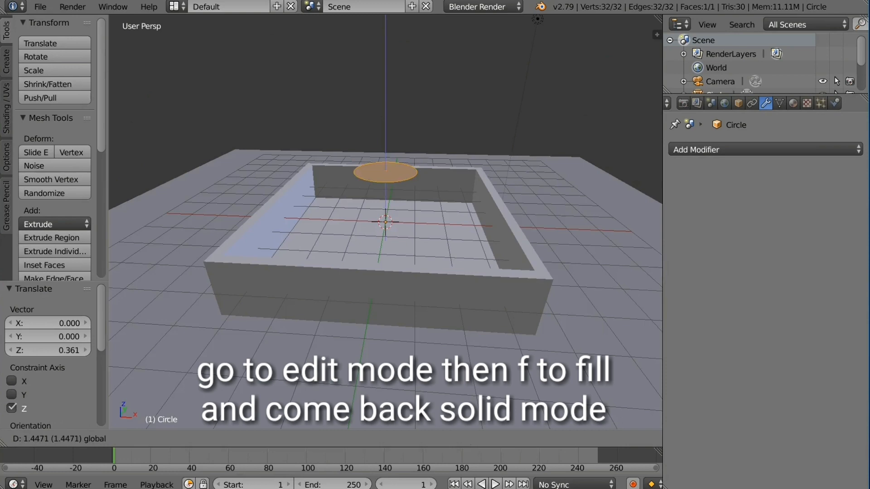
drag(386, 140, 385, 126)
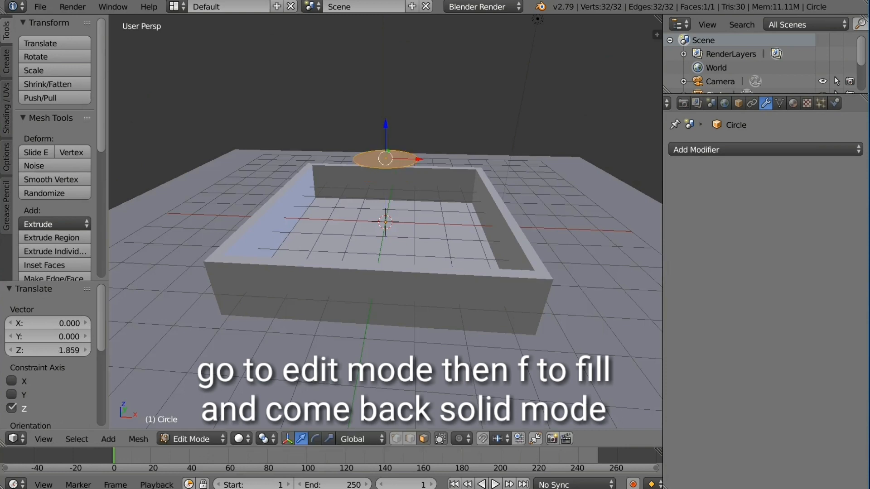
Scale the filled circle down uniformly by about 0.509 and return to Object Mode
key(s)
key(Return)
click(191, 439)
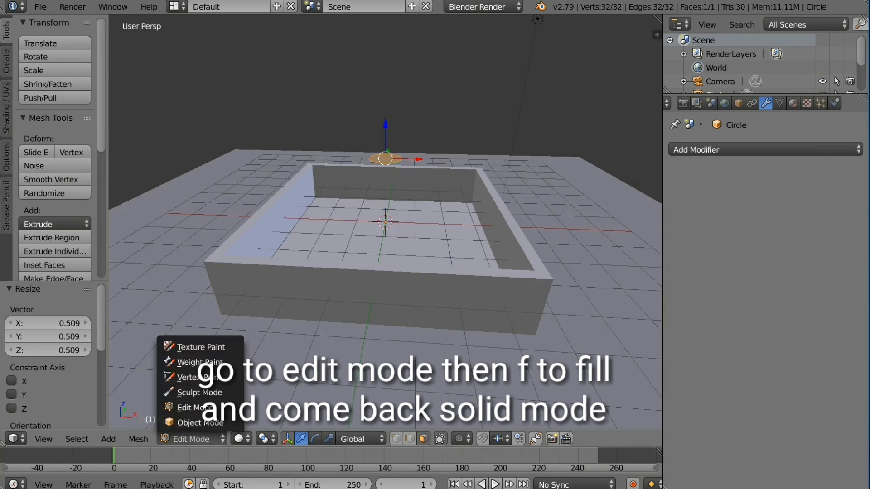
click(200, 423)
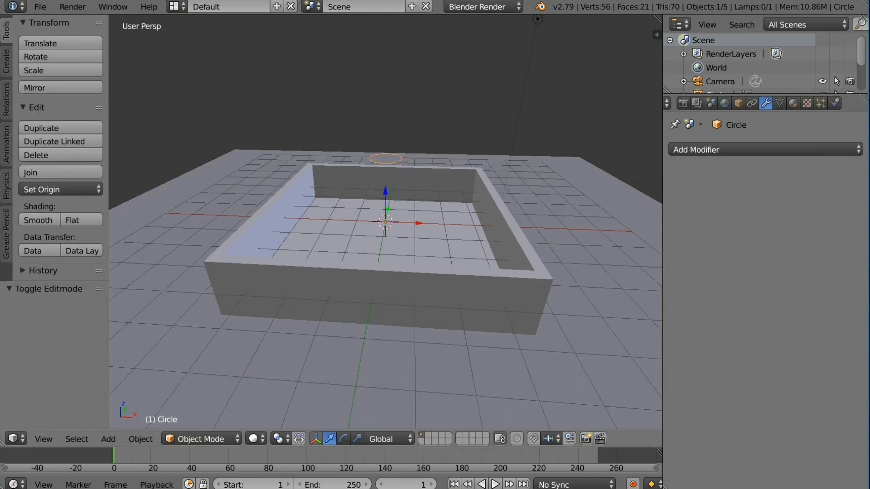
Enable Collision physics on the box
middle_drag(385, 222, 384, 253)
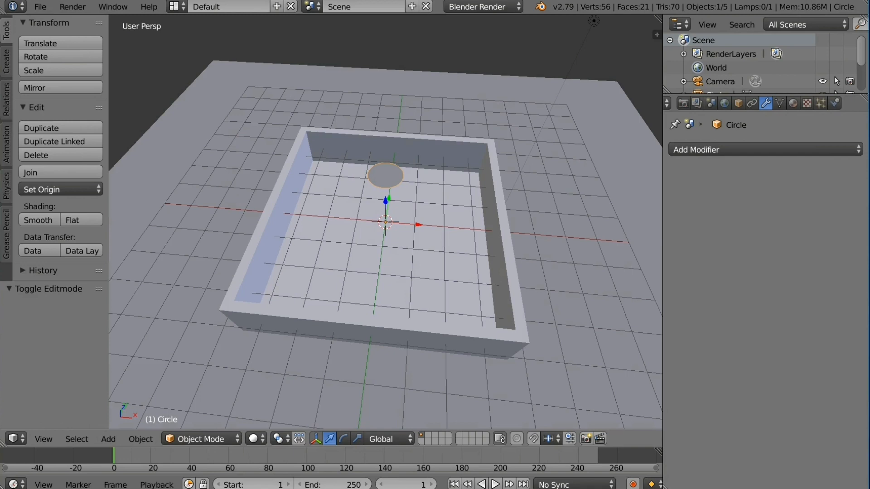
right_click(390, 276)
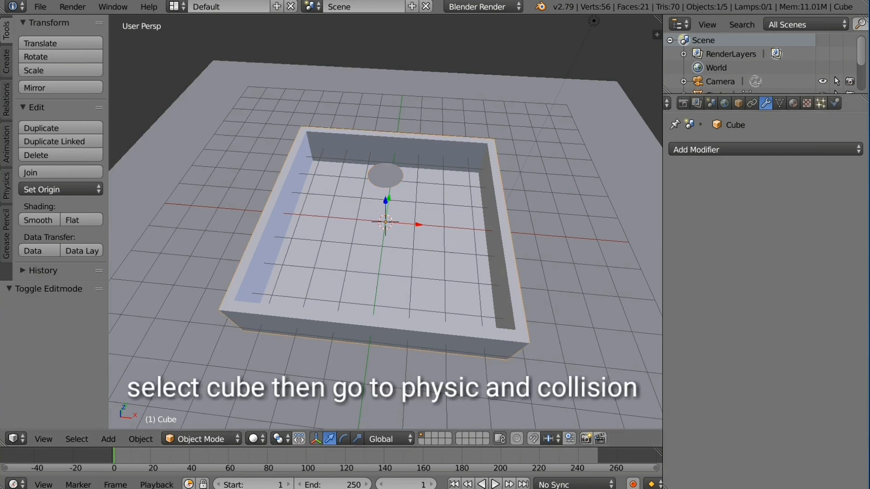
click(835, 103)
click(720, 182)
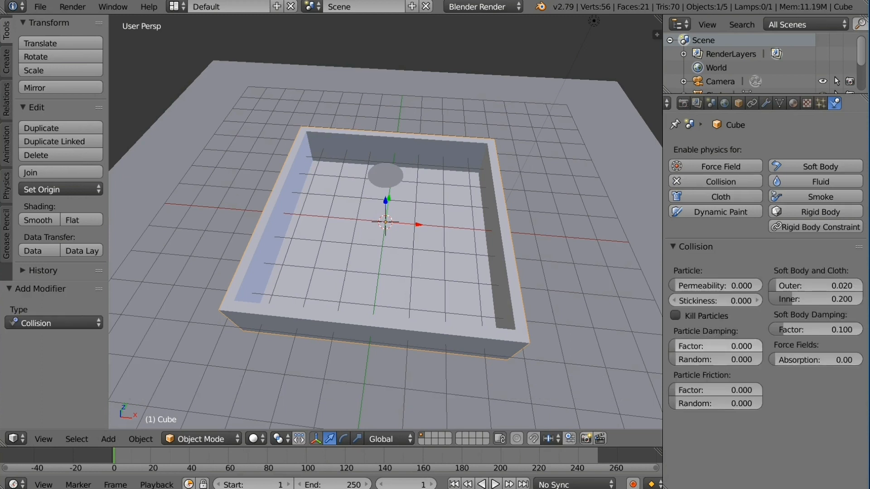
Set the box collision's particle damping Factor and Random to 0.5, and its particle friction Random to 0.5
click(715, 346)
text(.)
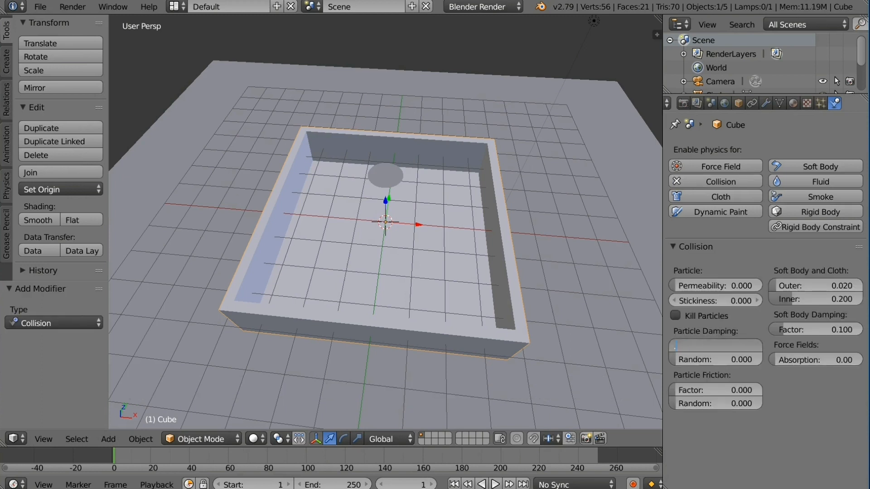
text(5)
key(Return)
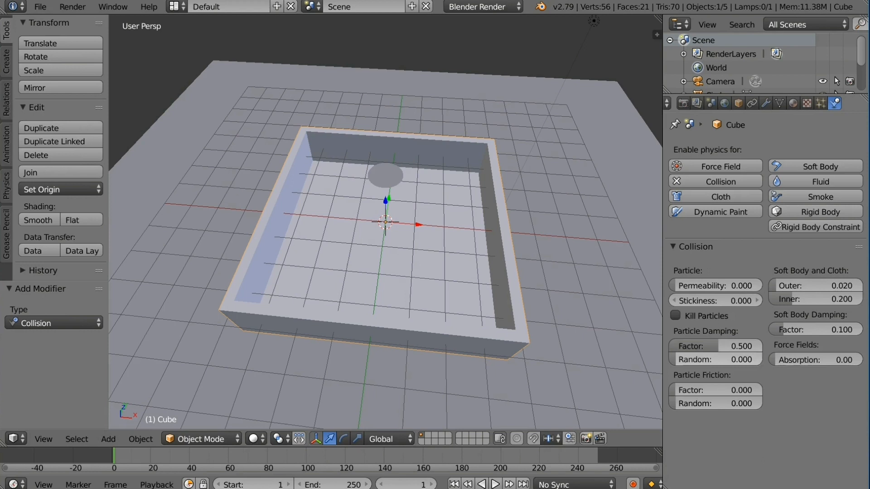
click(716, 360)
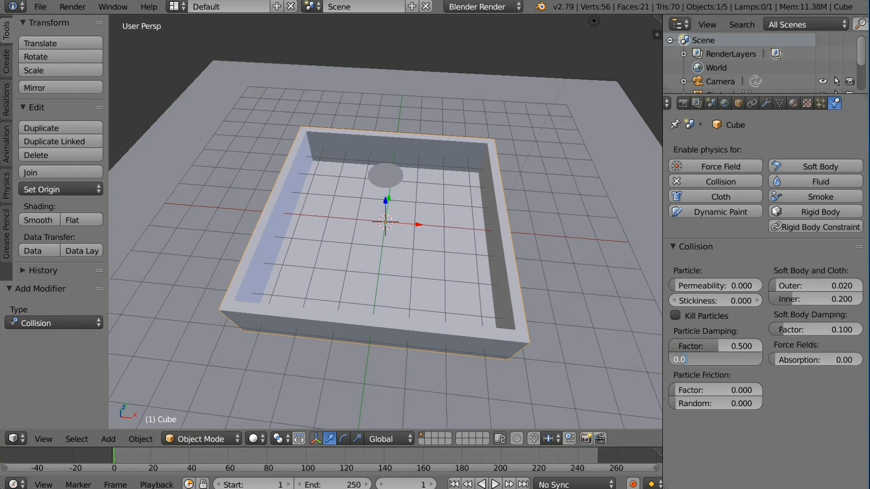
text(.5)
key(Return)
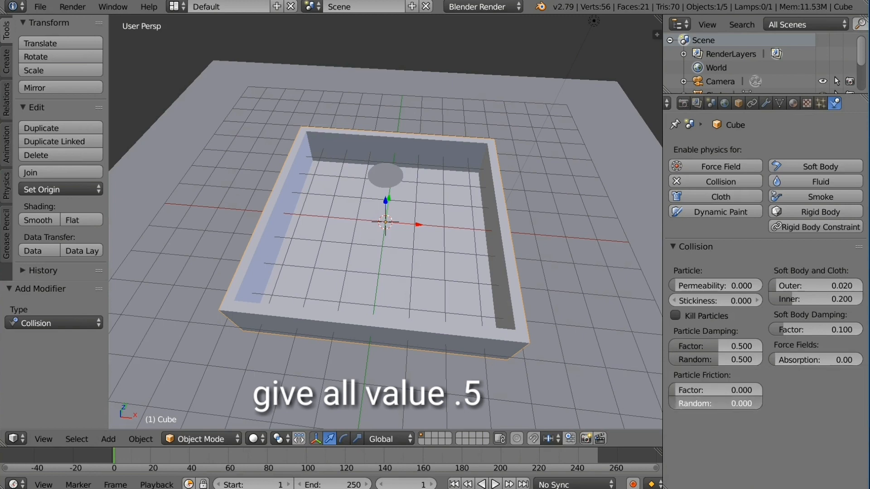
click(716, 404)
text(.5)
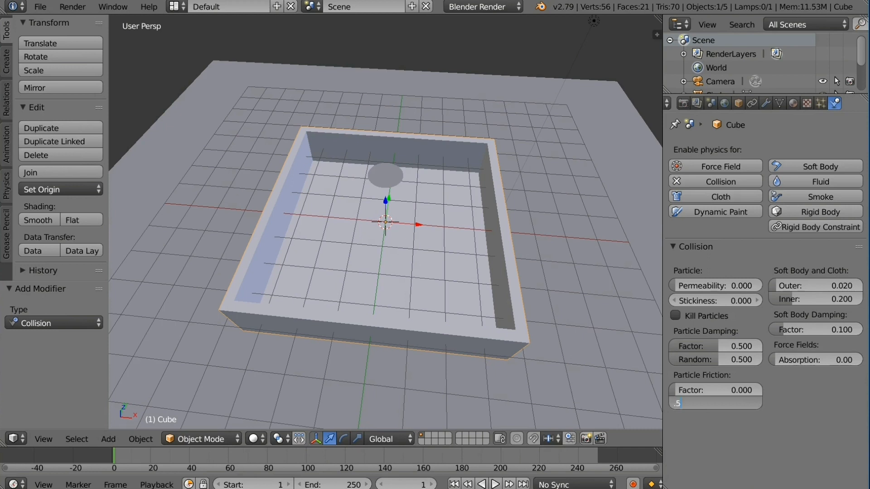
key(Return)
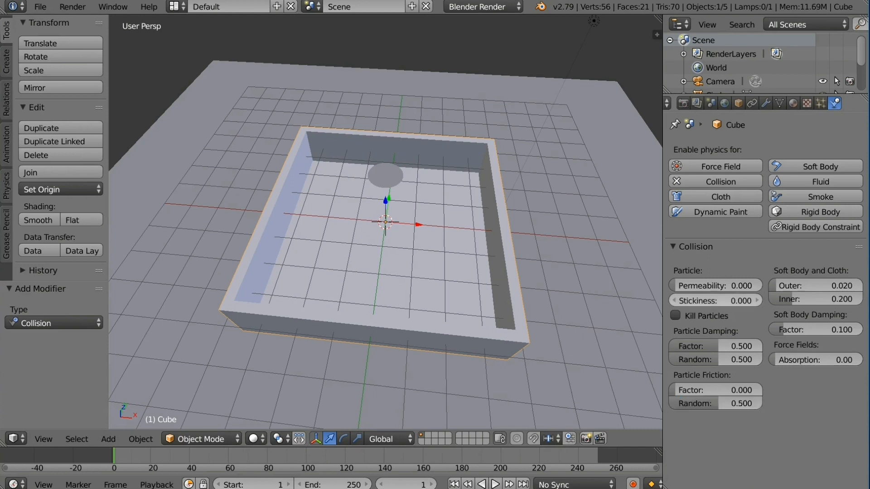
Add a particle system to the circle and set its emission number to 10000
right_click(385, 176)
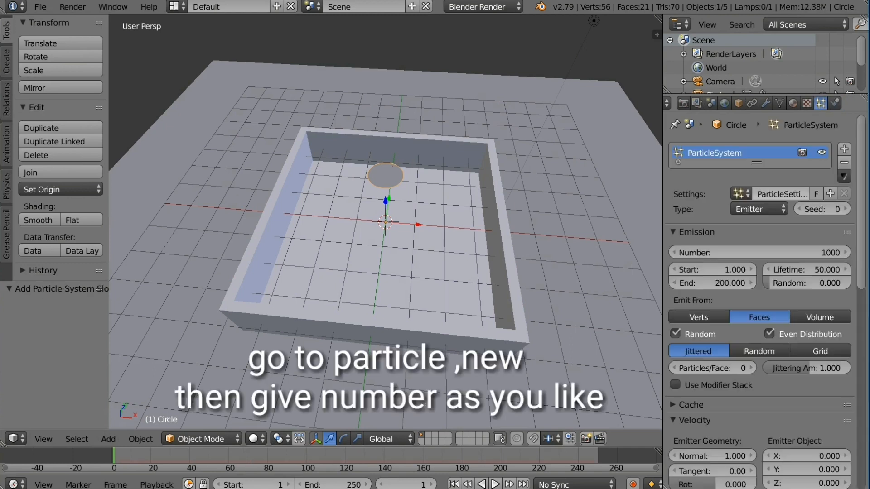
click(760, 253)
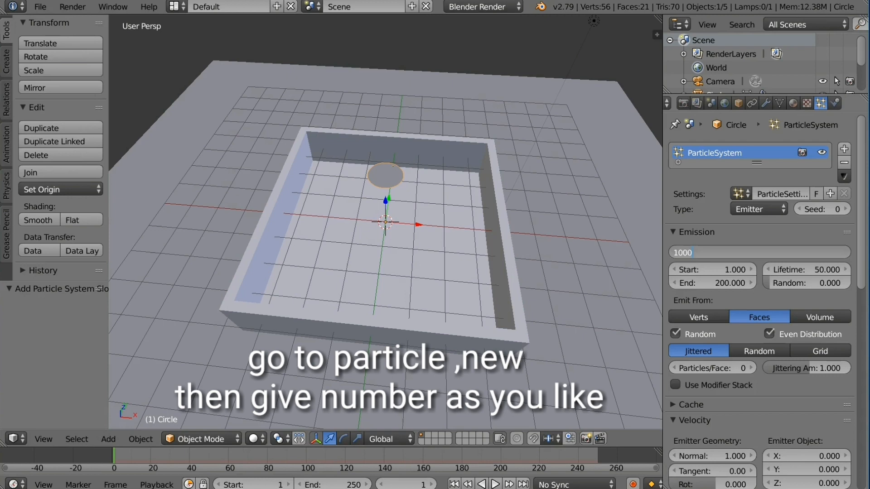
text(10000)
key(Return)
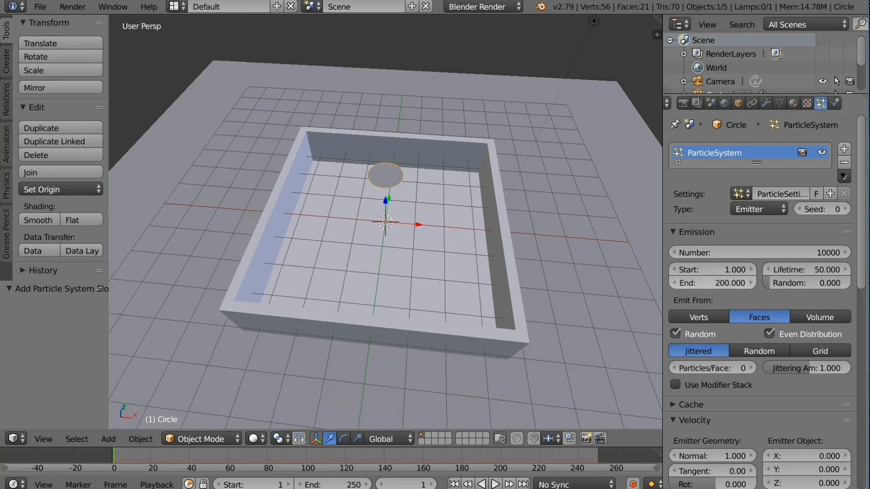
Set the particle emission to end at frame 150 and the particle lifetime to 160
click(712, 283)
text(1)
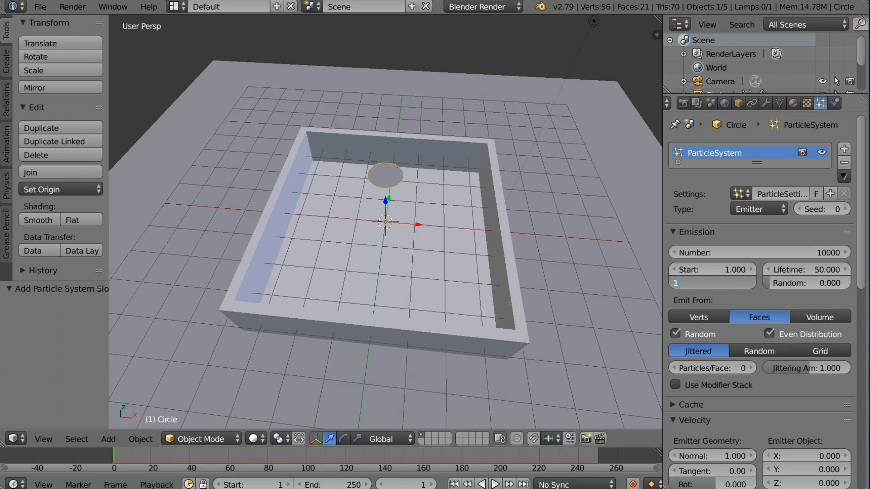
text(50)
key(Return)
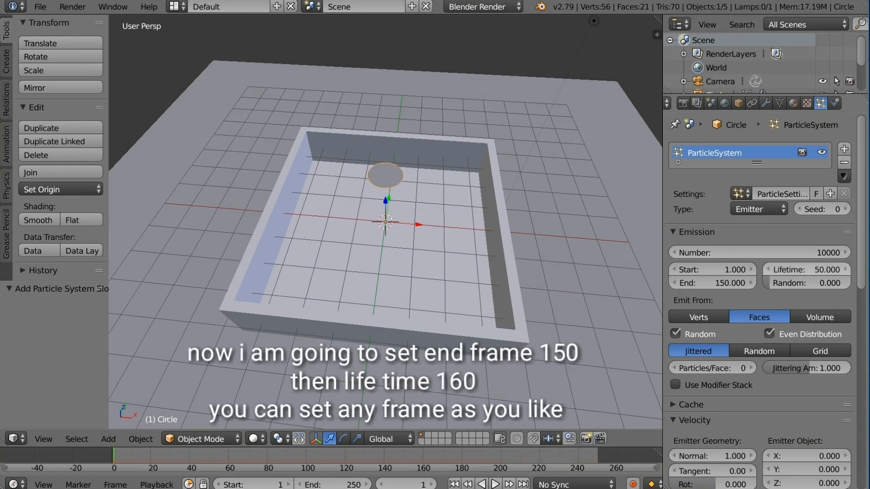
click(806, 270)
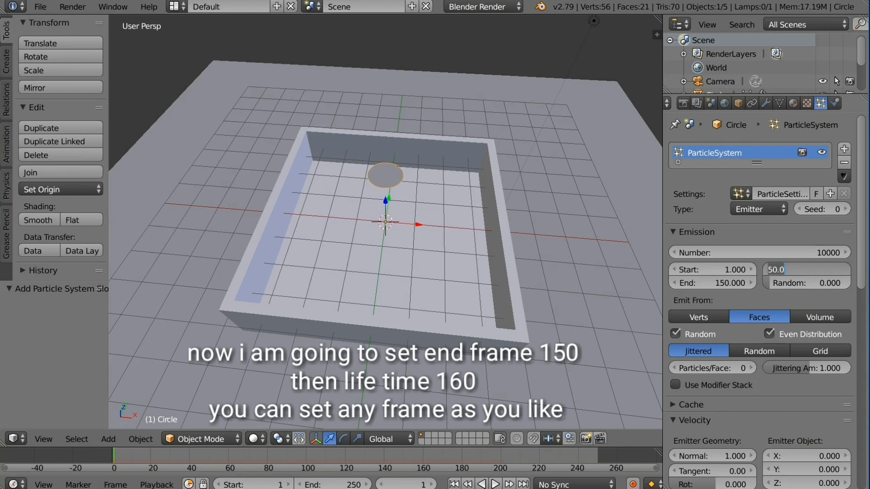
text(200)
key(BackSpace)
key(BackSpace)
key(BackSpace)
text(160)
key(Return)
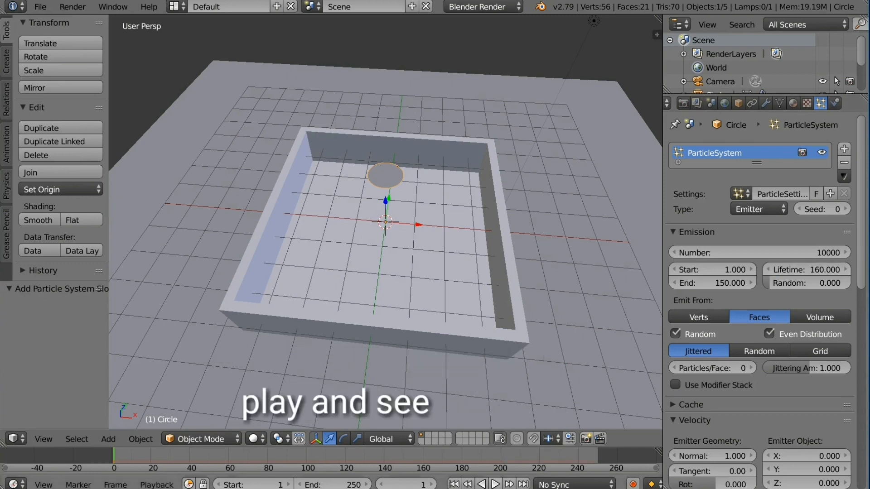
Play the animation from a lower viewing angle to check how the particles fall into the box
key(alt+a)
middle_drag(385, 272, 383, 237)
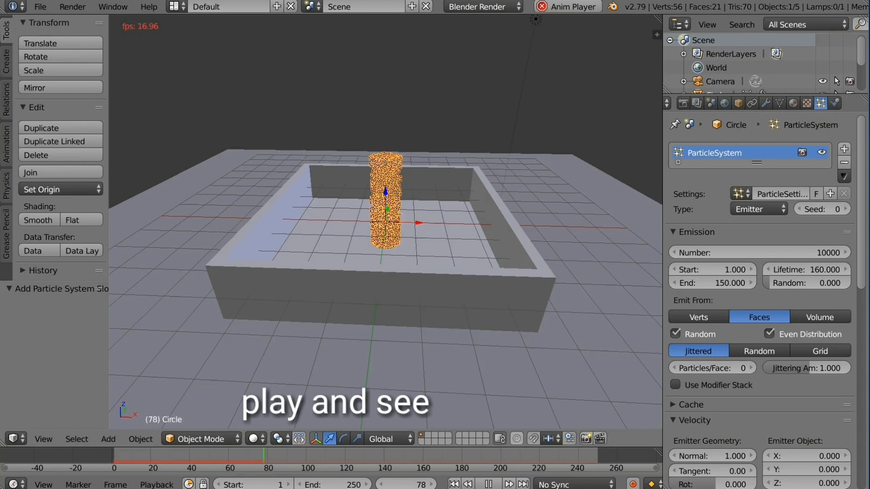
key(Escape)
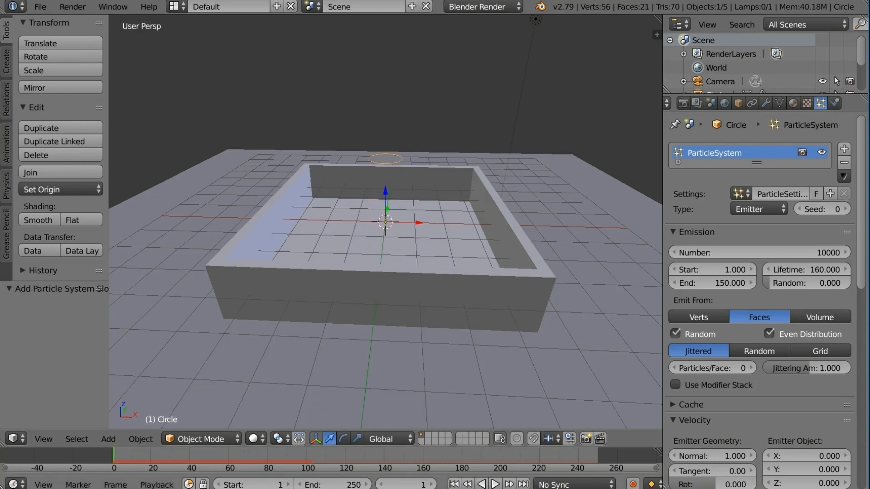
Set the particles' Emitter Object velocity to 4 in X and 5 in Z, and preview the animation
scroll(761, 294, down, 4)
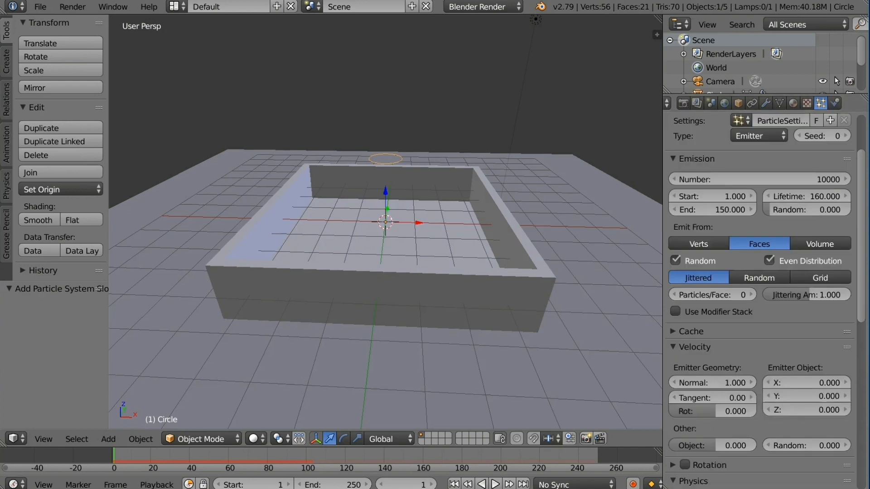
drag(663, 272, 585, 272)
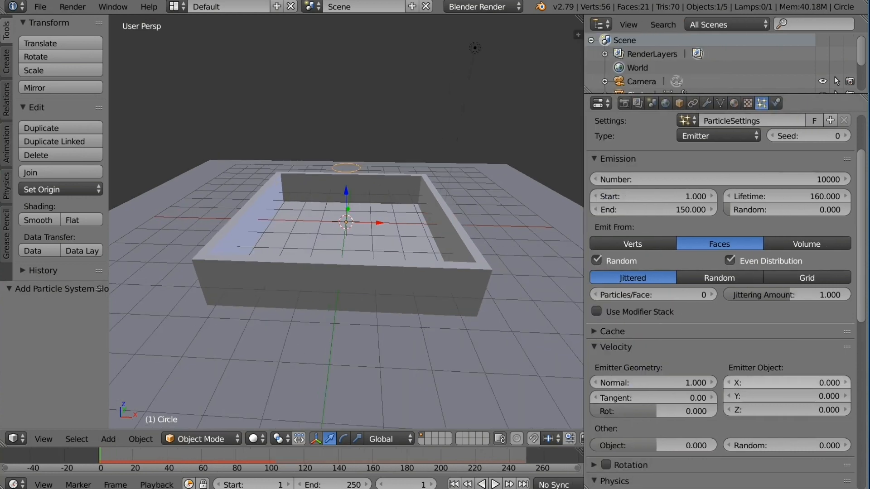
click(770, 383)
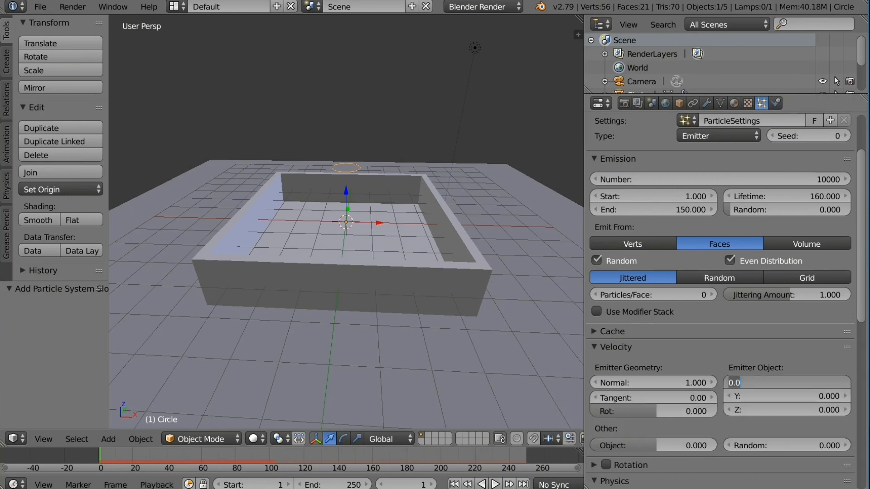
text(4)
key(Return)
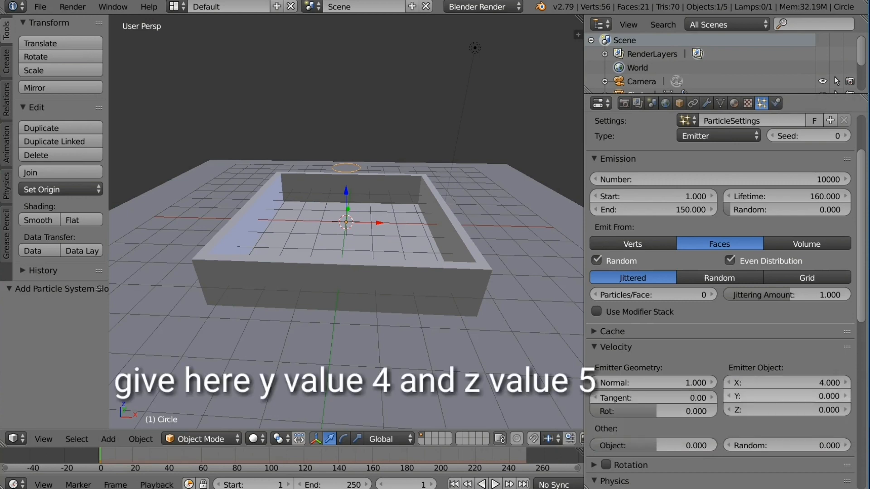
click(780, 409)
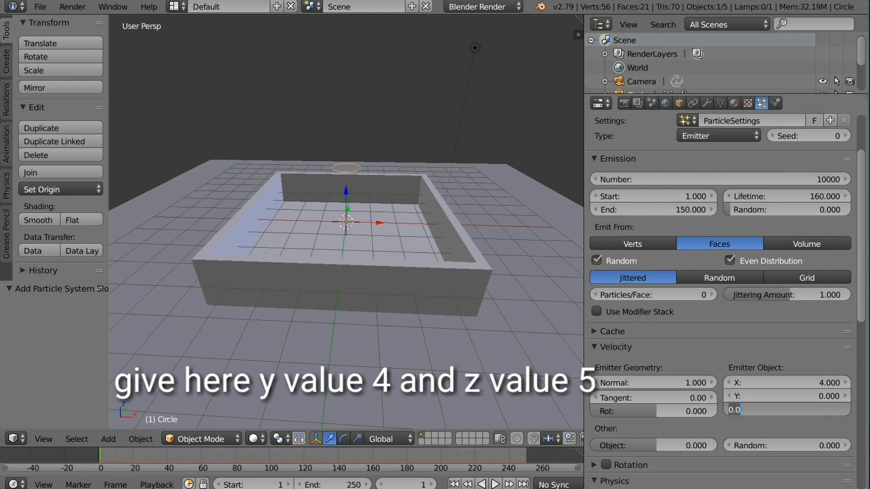
text(5)
key(Return)
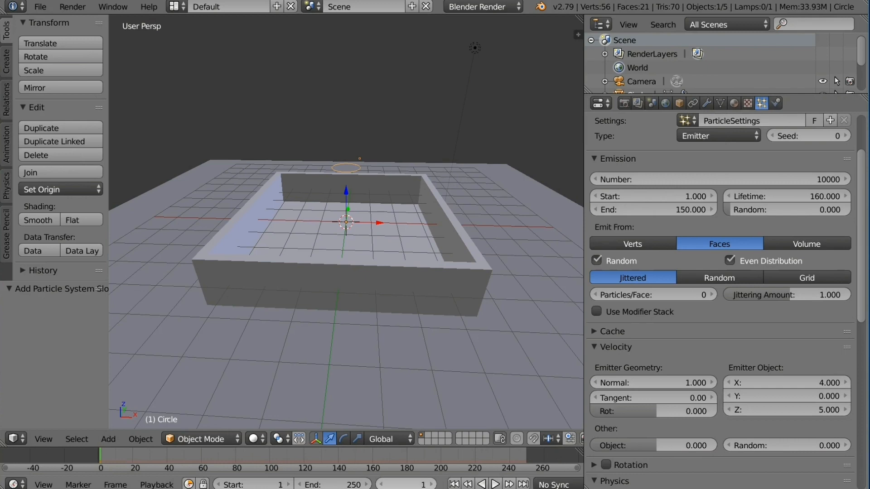
click(495, 485)
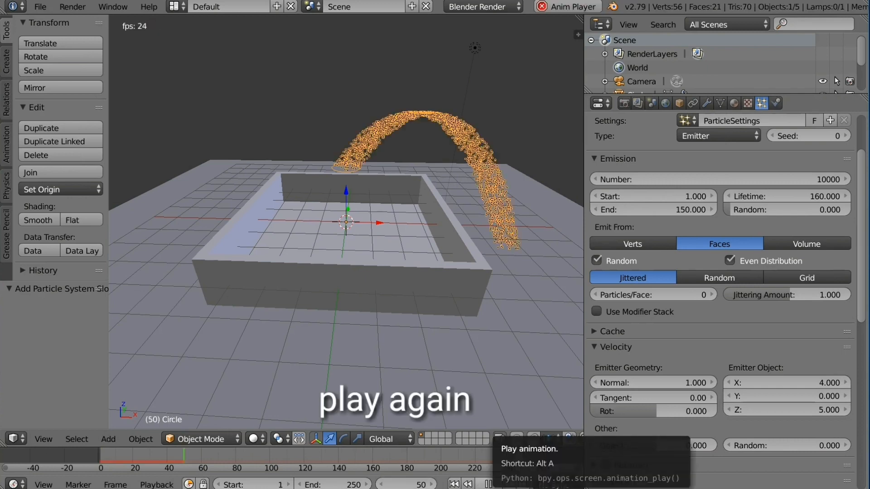
key(alt+a)
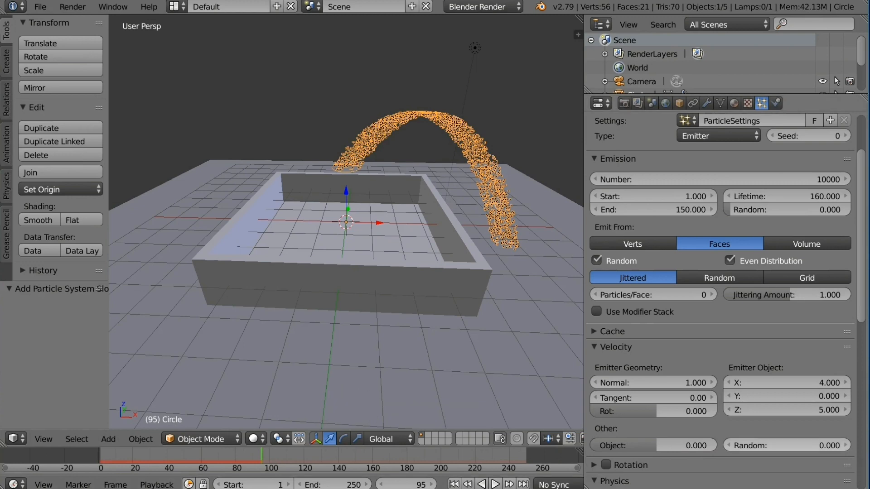
Set the particles' Random velocity to about 1.09 and replay the animation from the first frame
drag(787, 446, 839, 446)
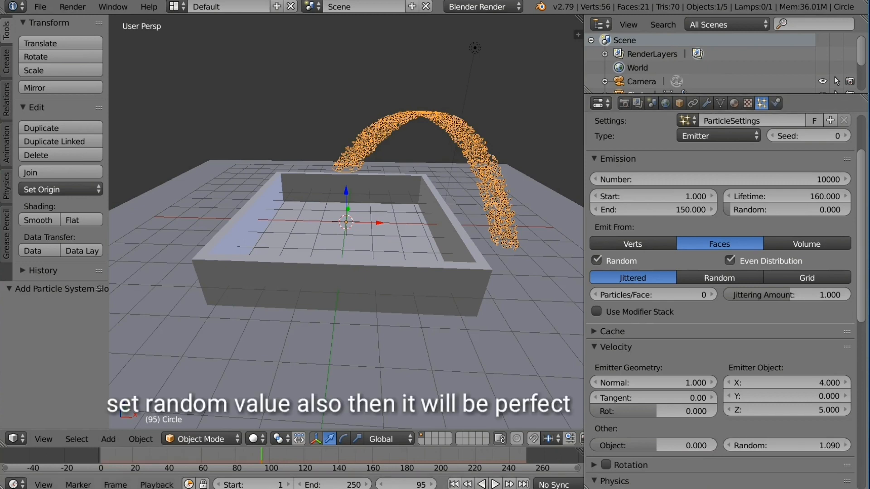
key(shift+Left)
key(alt+a)
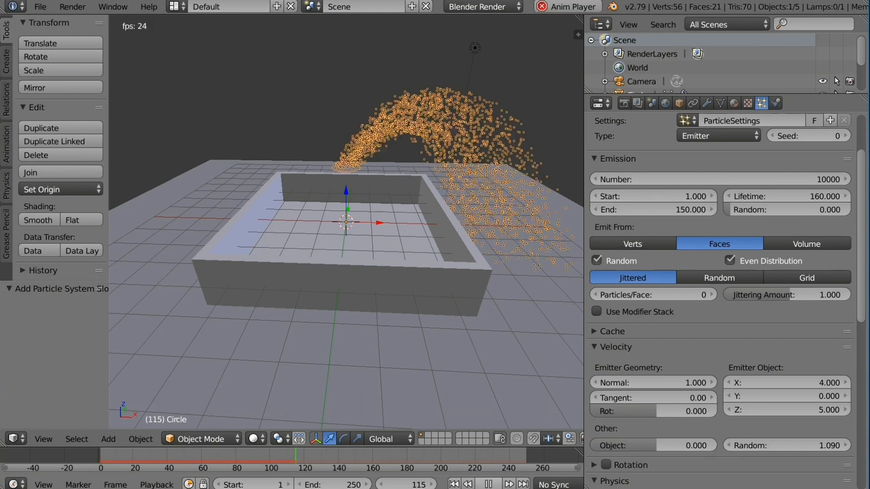
key(Escape)
In top view, scale the circle down by about 0.355, move it about 0.22 along X, and preview the emission
key(KP_7)
key(s)
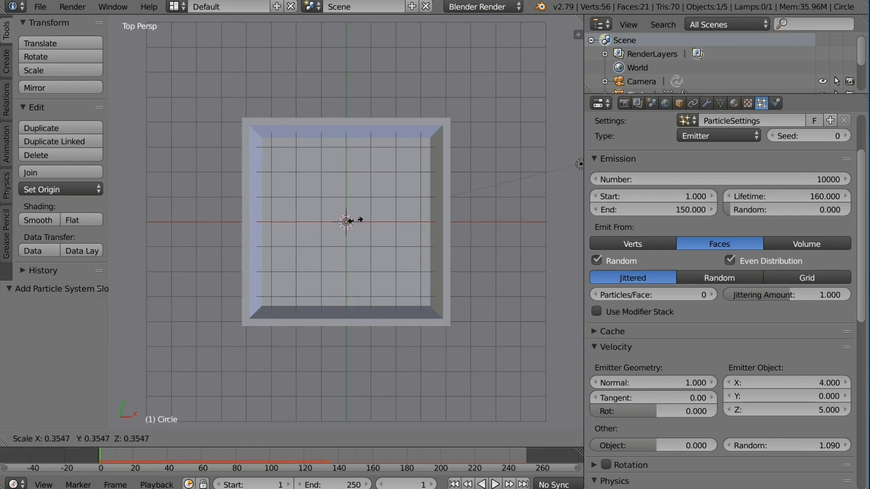
click(349, 221)
key(g)
key(x)
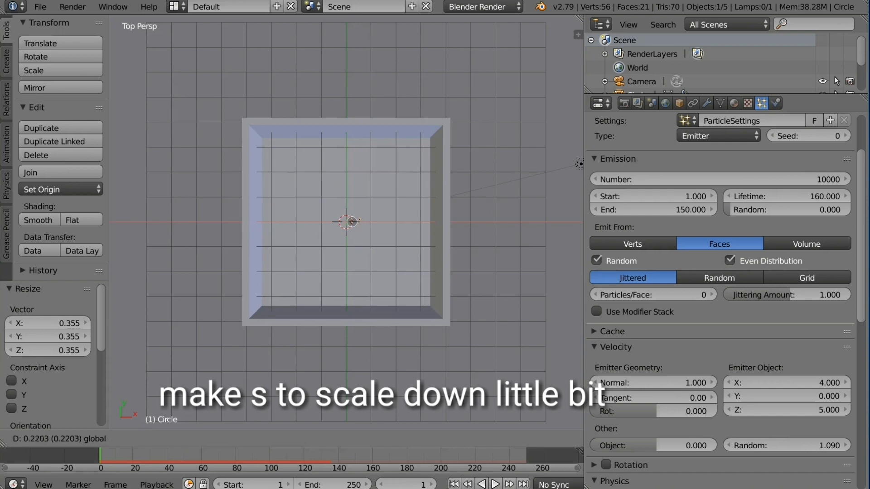
key(Return)
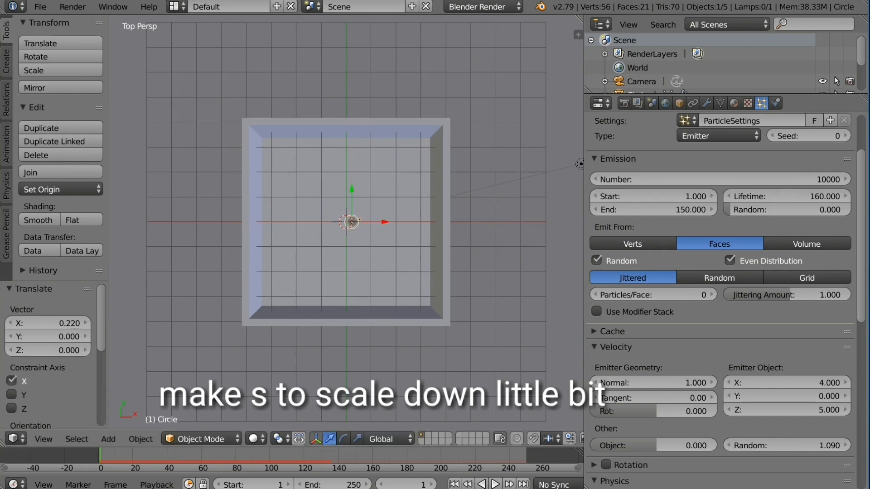
click(496, 484)
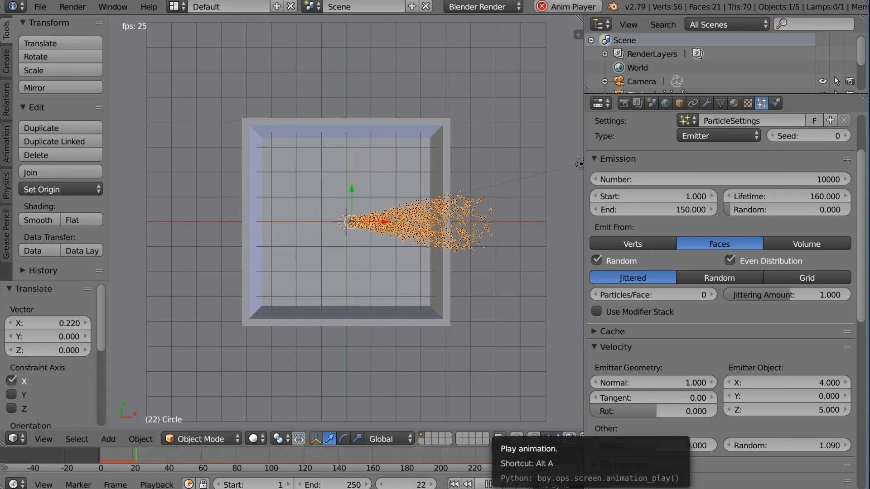
click(495, 484)
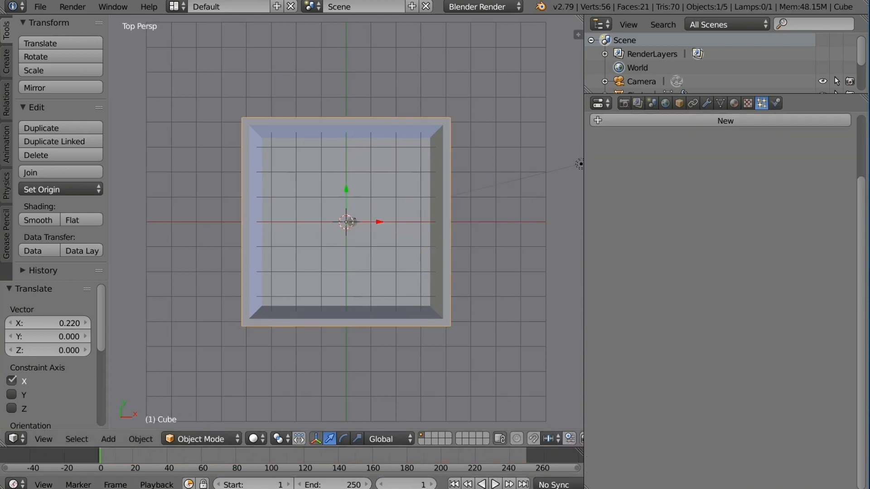
Scale the open box up uniformly by about 1.844
key(s)
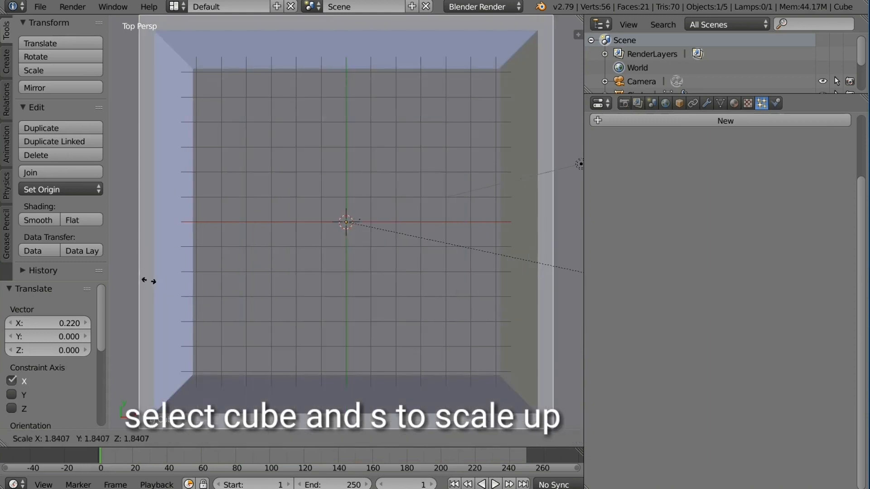
click(148, 280)
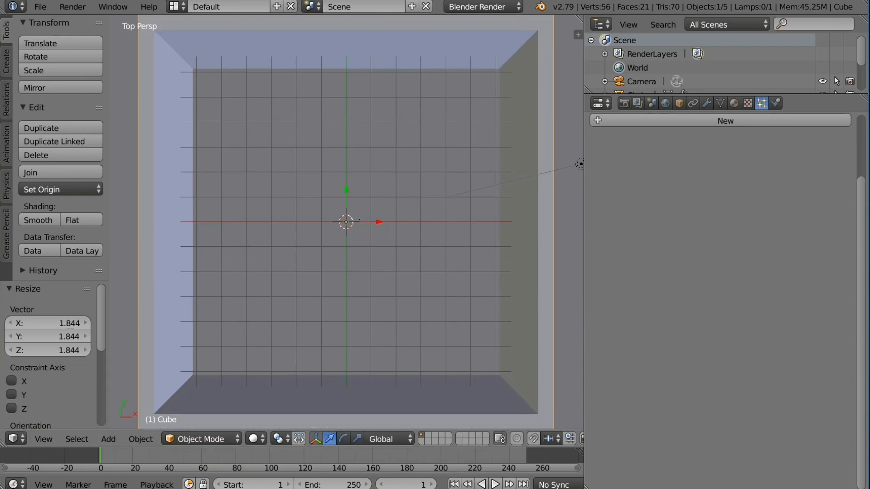
scroll(346, 222, down, 1)
scroll(346, 223, down, 2)
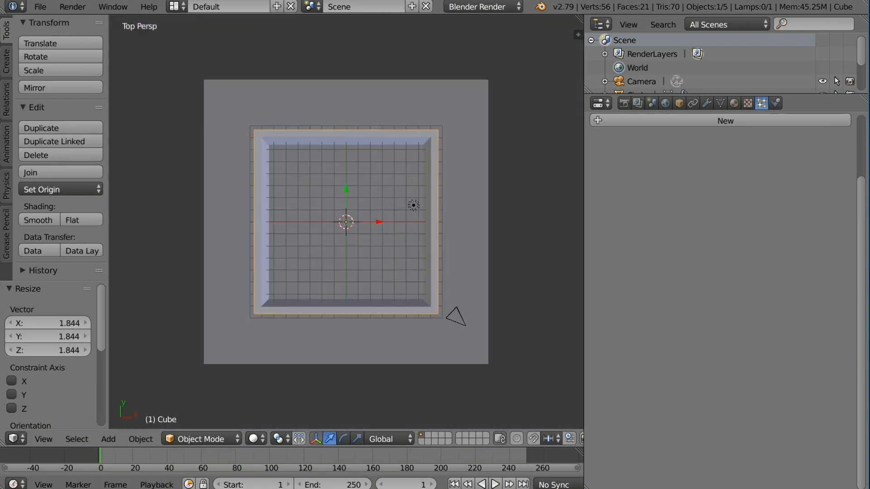
Scale the ground plane up by about 1.585 and preview the particle emission from above
right_click(462, 223)
key(s)
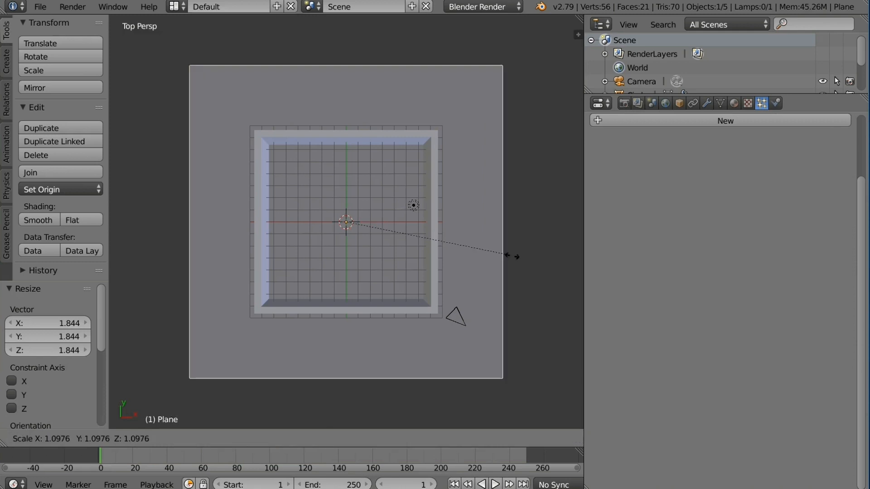
click(577, 267)
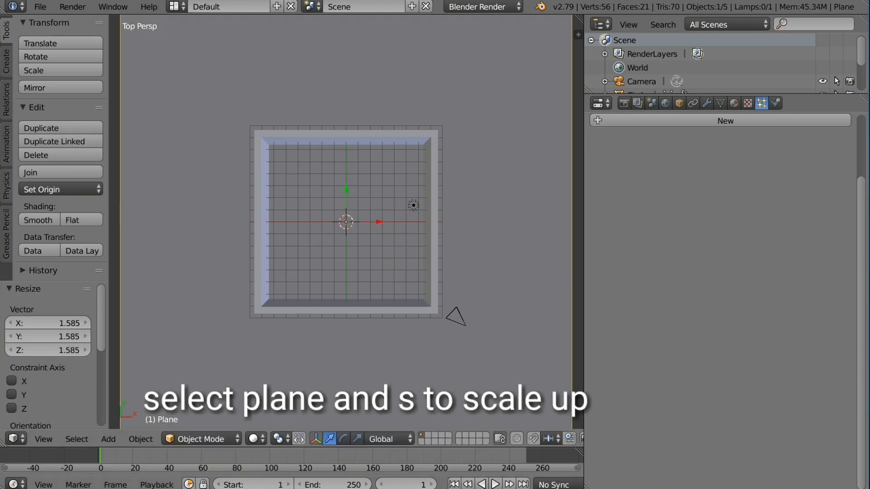
key(alt+a)
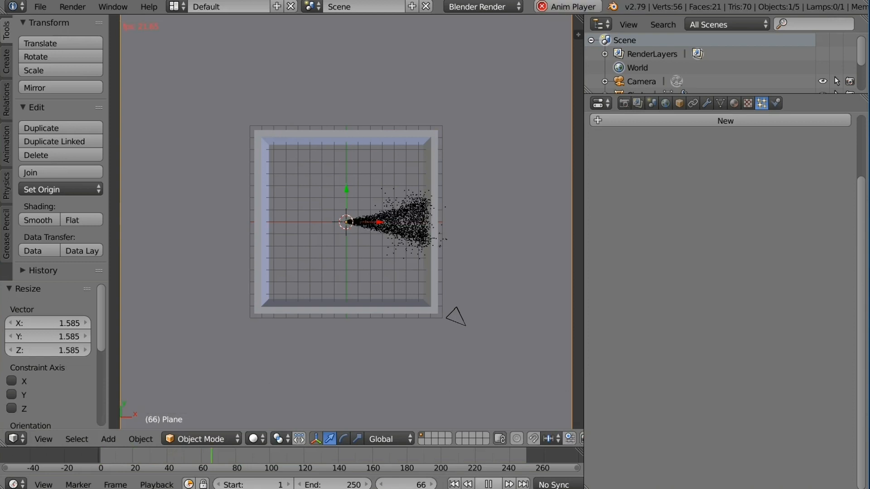
key(alt+a)
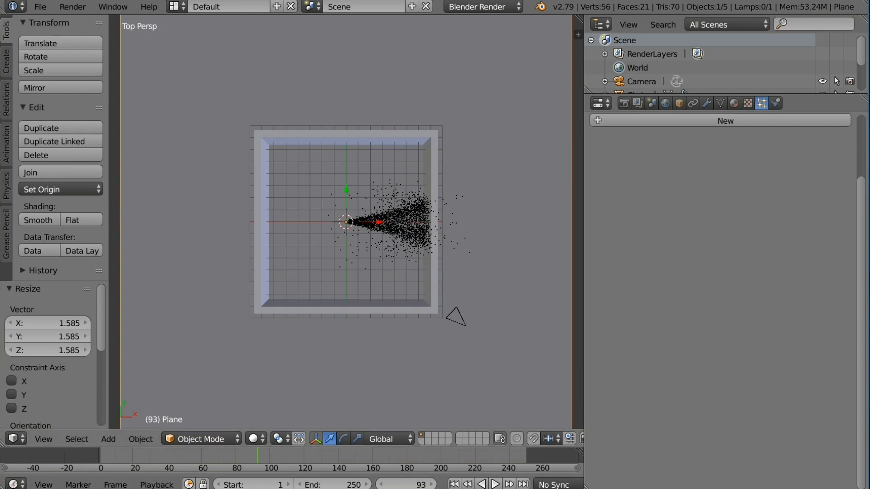
right_click(434, 268)
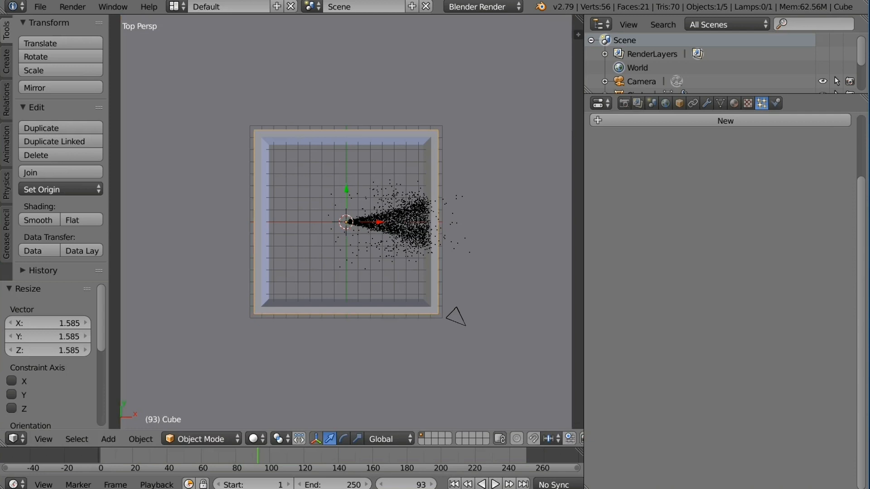
right_click(467, 276)
right_click(410, 227)
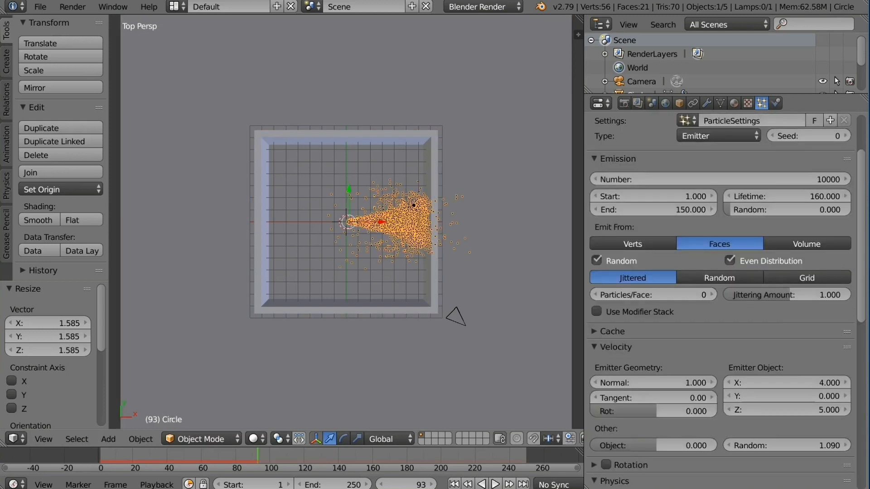
key(s)
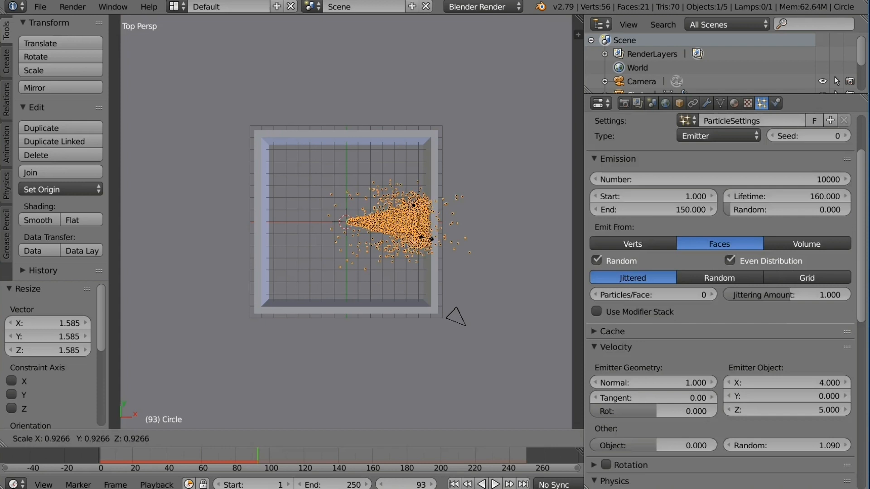
key(Escape)
Scale the open box up further by about 1.506 so its walls stand farther from the particle stream
right_click(433, 267)
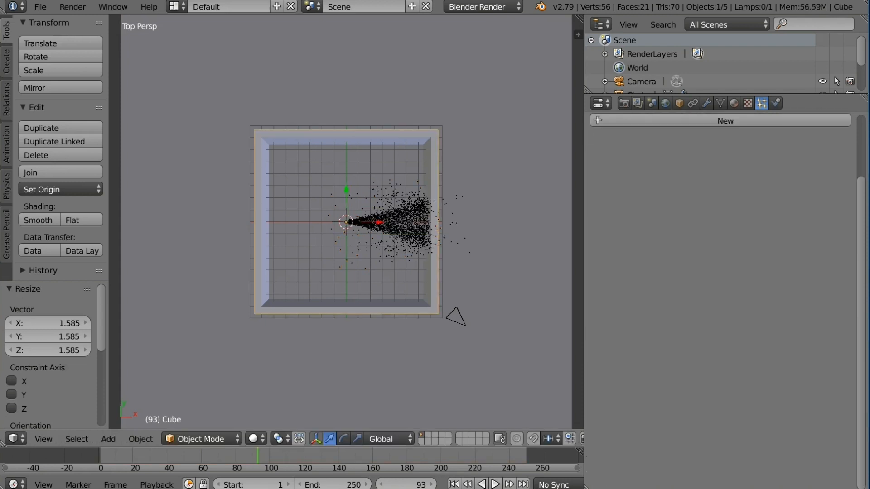
key(s)
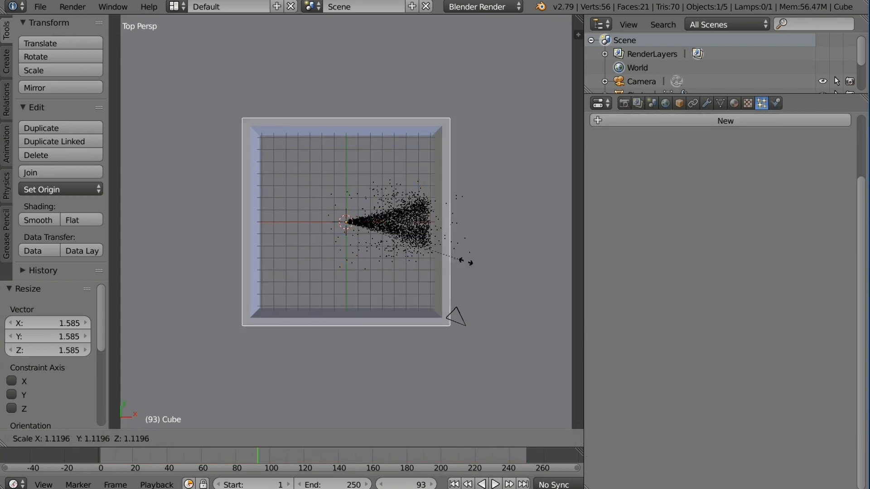
click(507, 263)
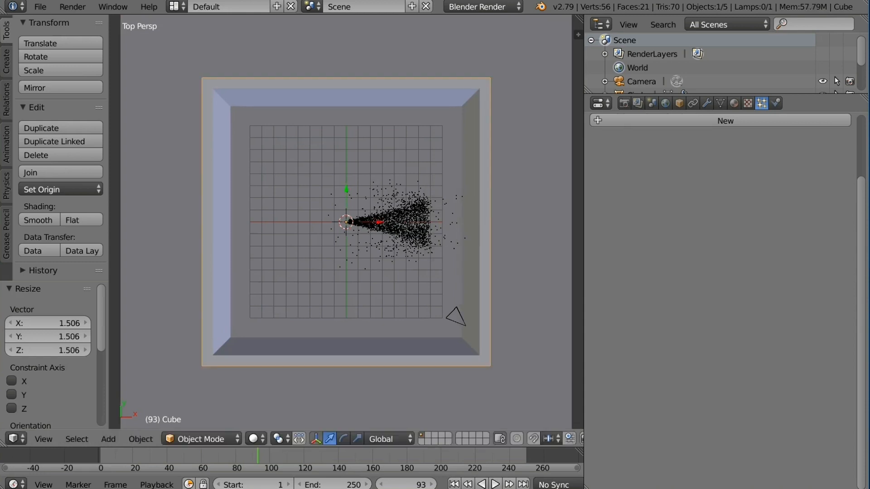
Replay the animation from the first frame in an angled view to check the particles in the enlarged box
scroll(346, 222, down, 3)
middle_drag(346, 253, 337, 199)
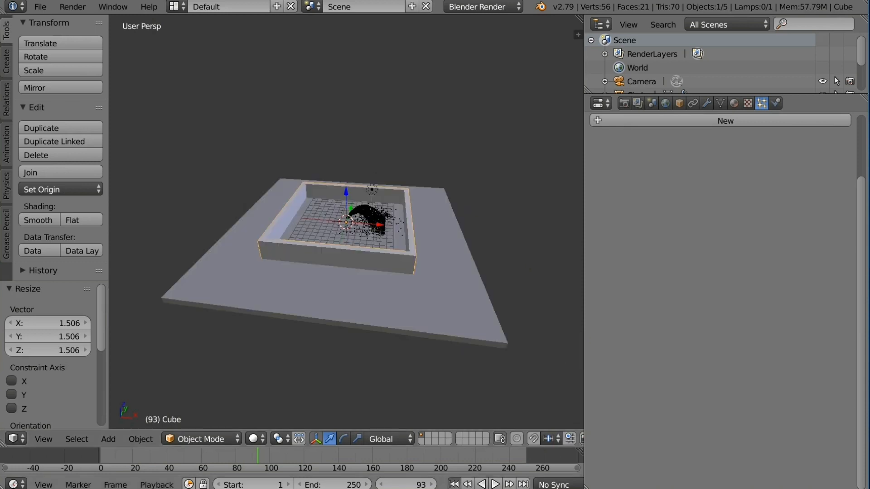
key(shift+Left)
key(alt+a)
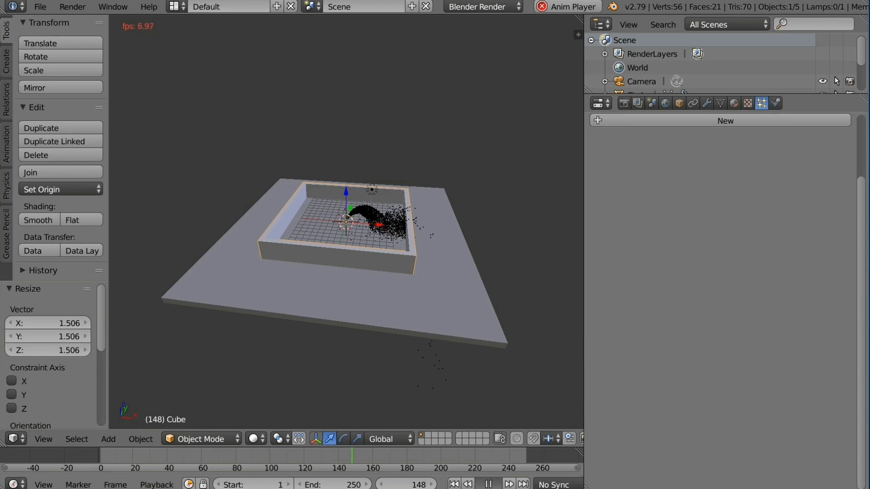
key(Escape)
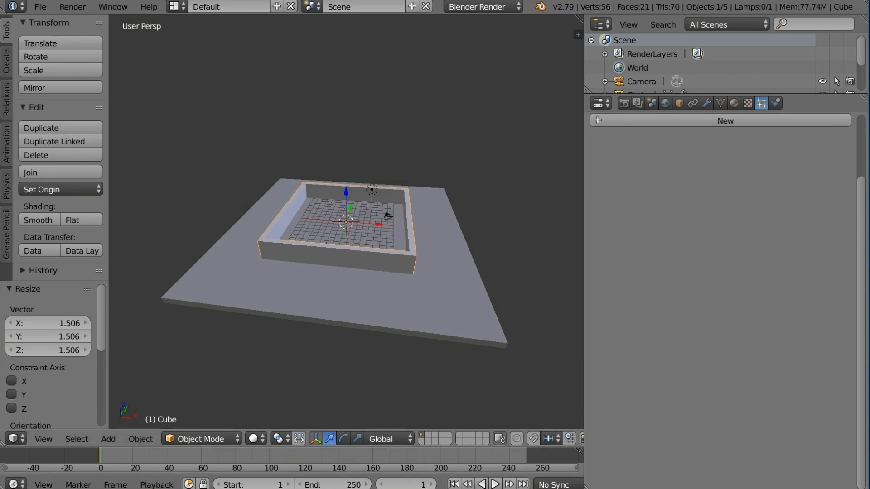
Select the emitter circle and raise it about 1.891 along Z
right_click(347, 222)
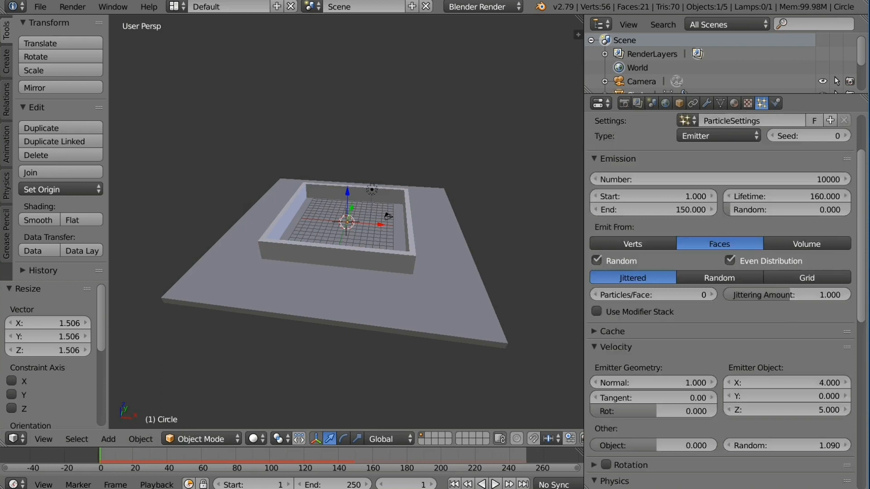
right_click(337, 257)
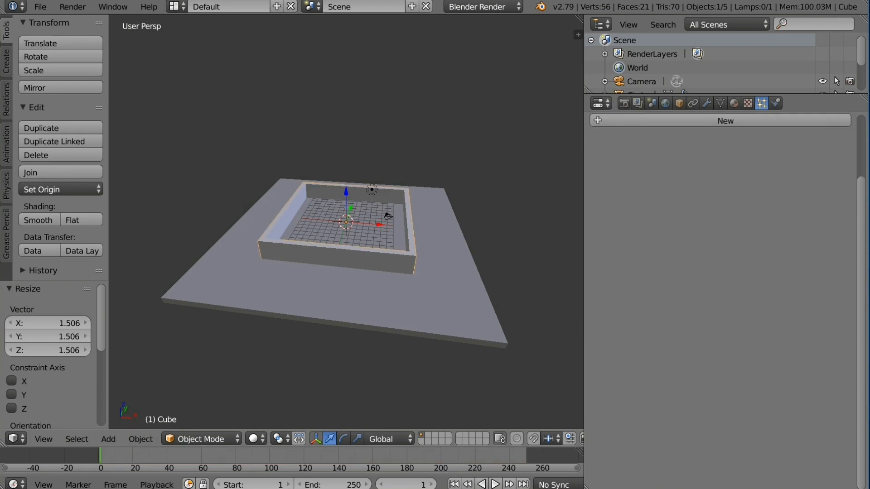
right_click(334, 293)
right_click(337, 259)
scroll(700, 63, down, 3)
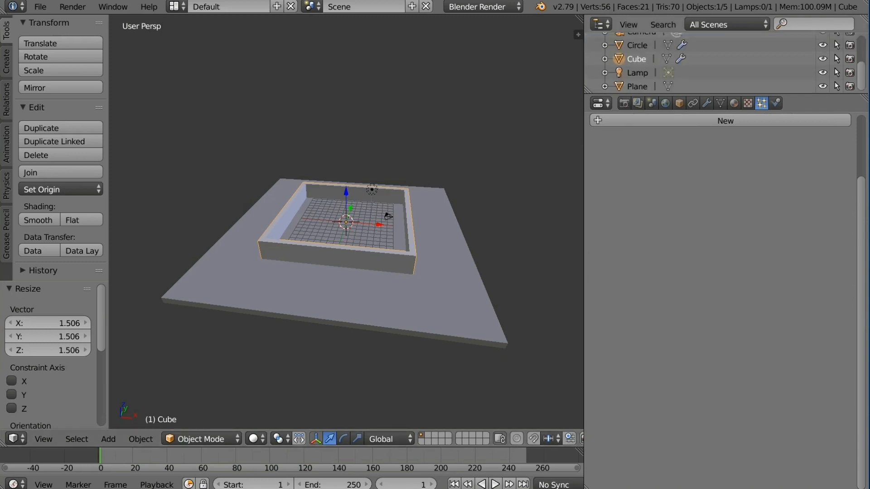
scroll(700, 63, up, 1)
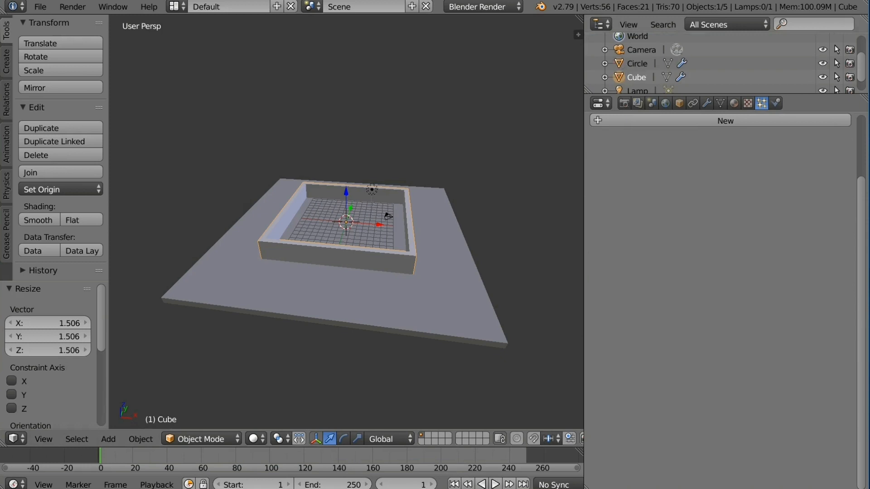
click(637, 63)
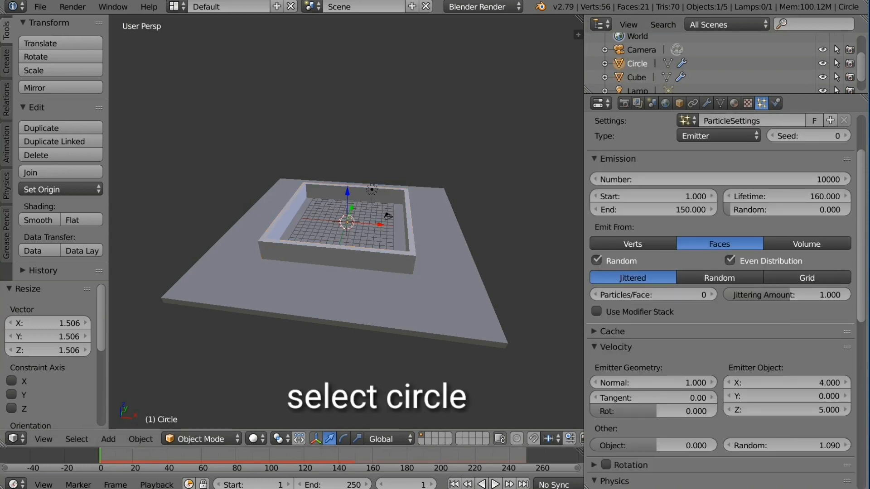
click(637, 77)
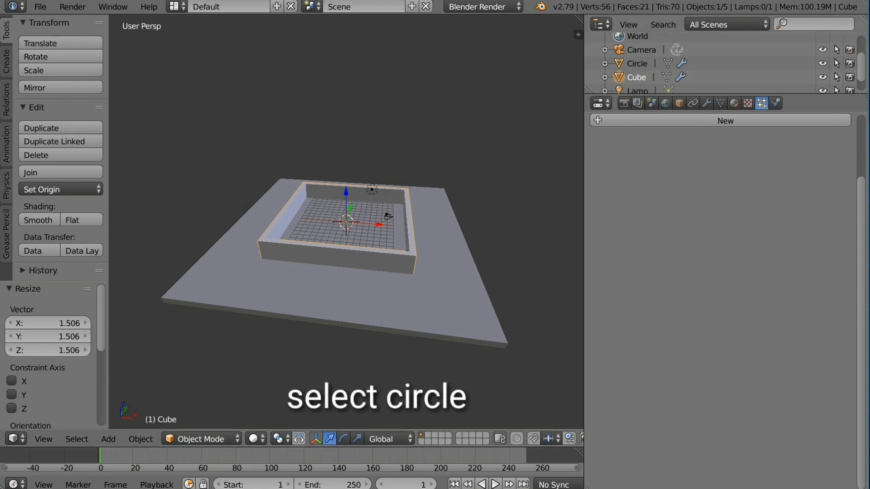
click(637, 64)
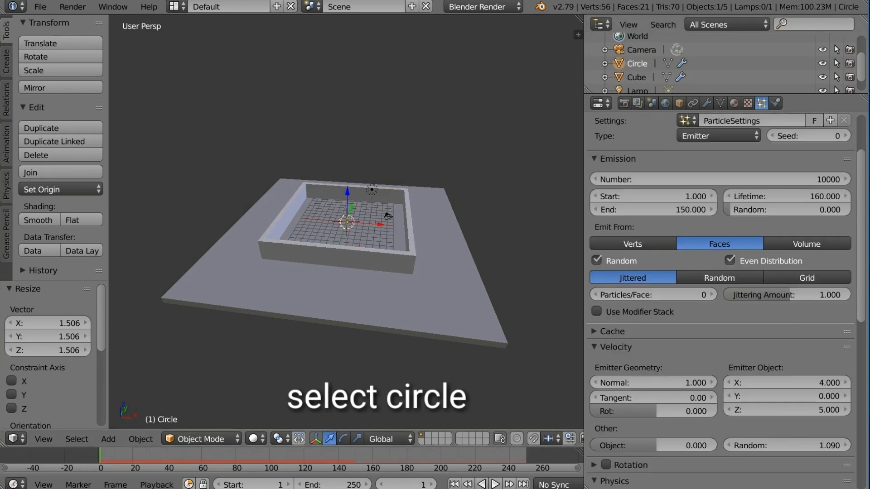
key(g)
key(z)
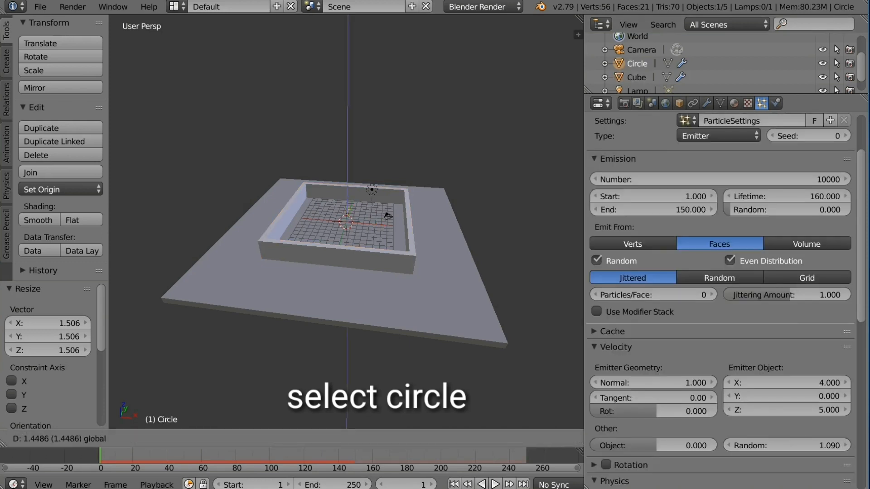
click(387, 216)
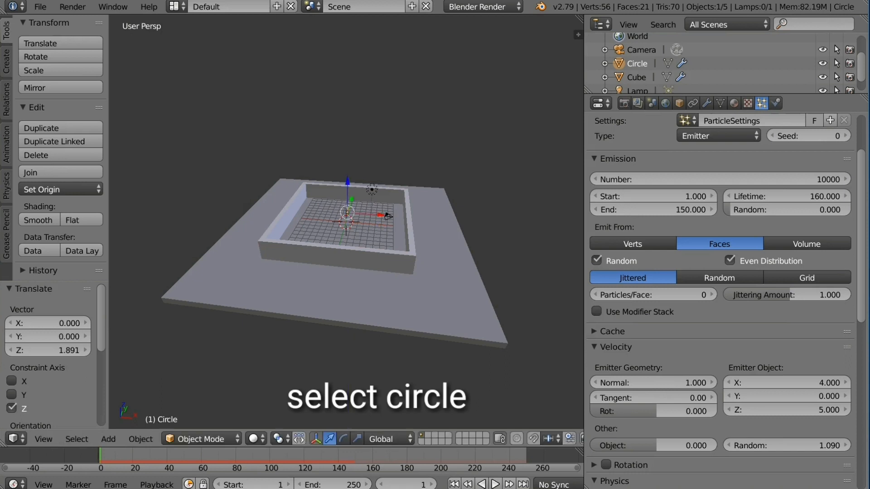
Duplicate the raised emitter circle in place while working from the top view
key(KP_7)
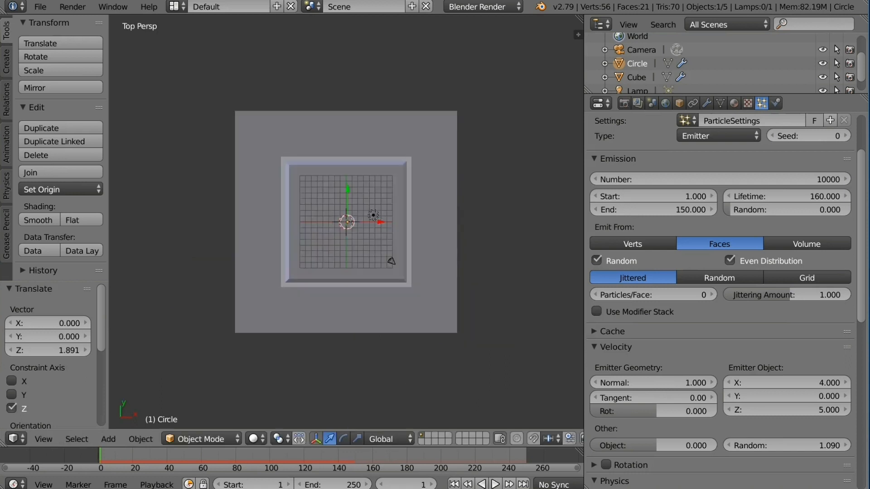
scroll(346, 222, up, 4)
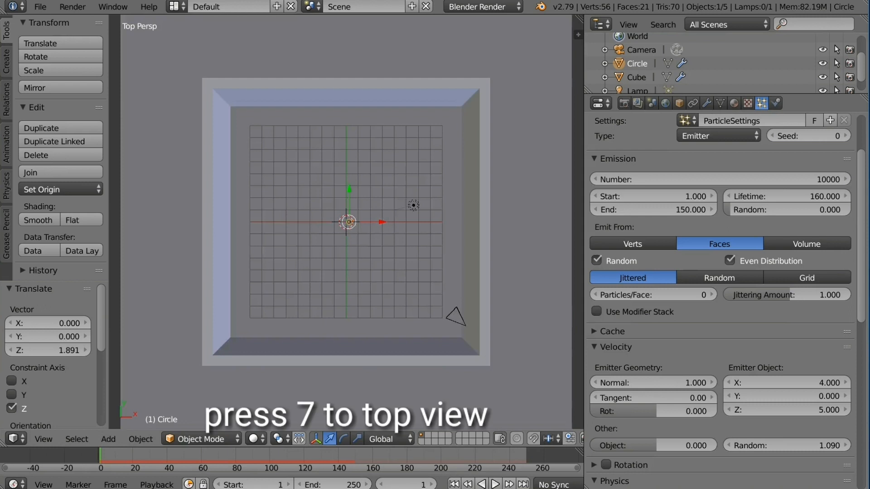
scroll(346, 222, up, 1)
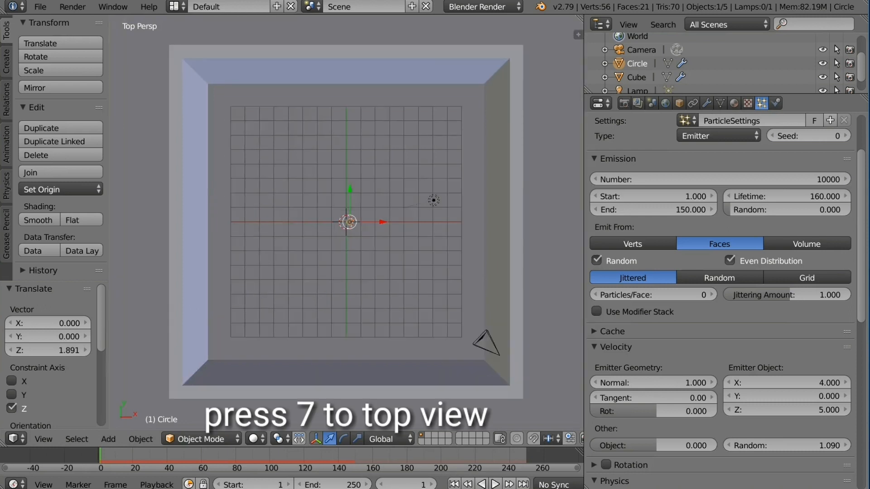
middle_drag(347, 222, 329, 190)
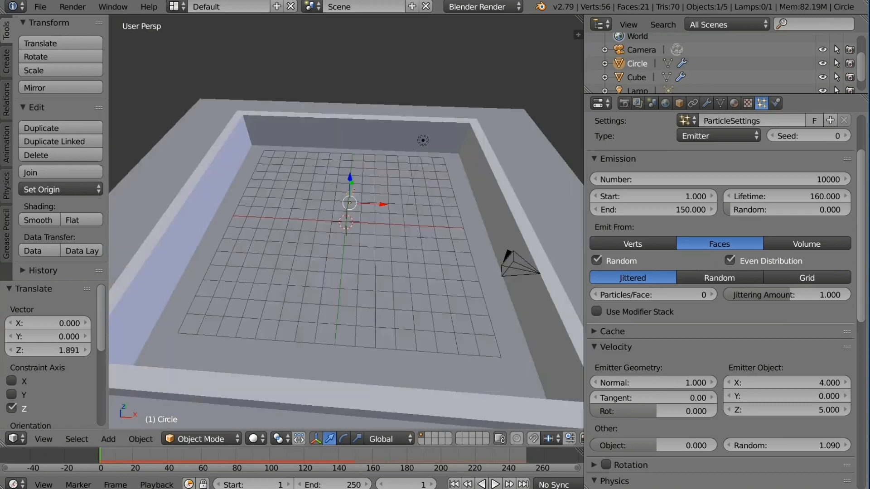
scroll(347, 222, up, 4)
scroll(346, 222, up, 2)
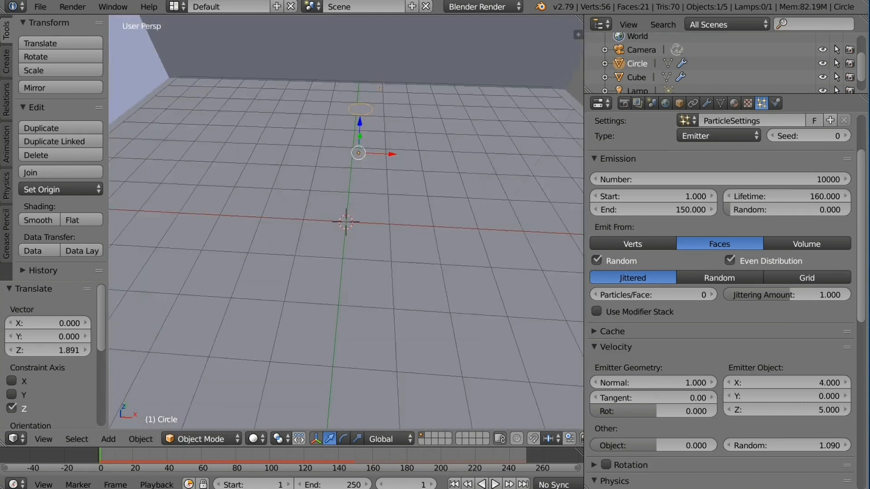
middle_drag(346, 181, 346, 217)
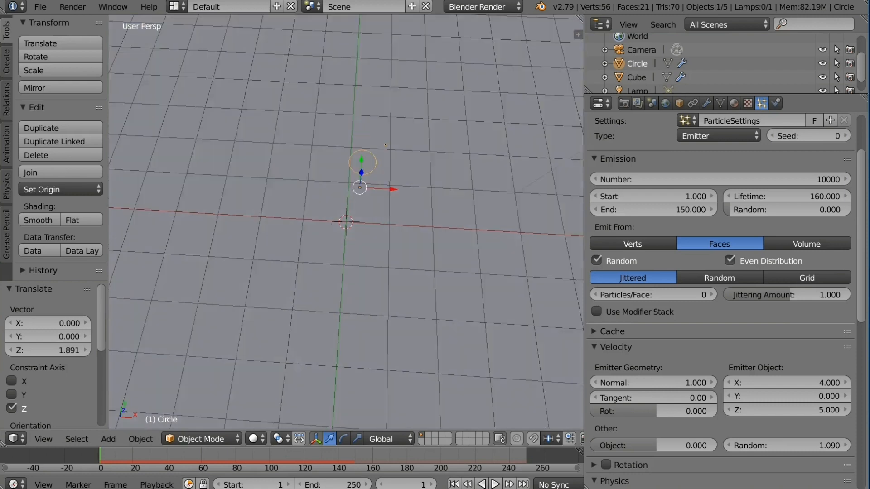
key(KP_7)
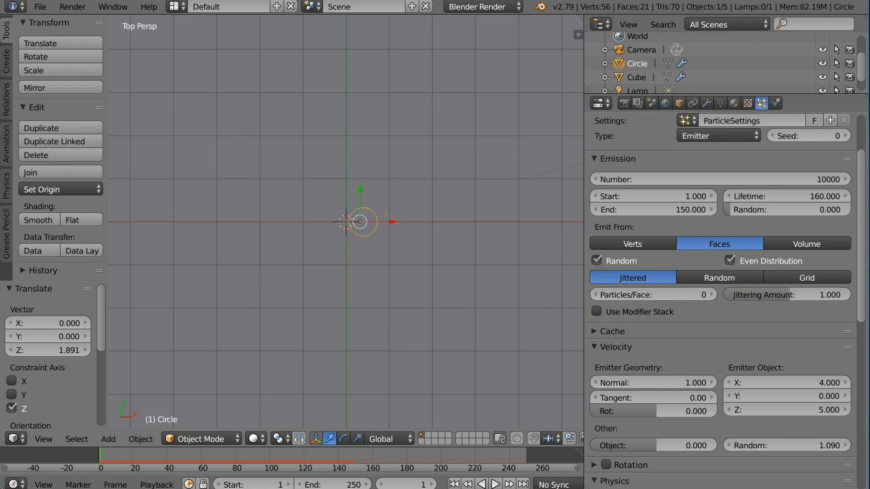
key(shift+d)
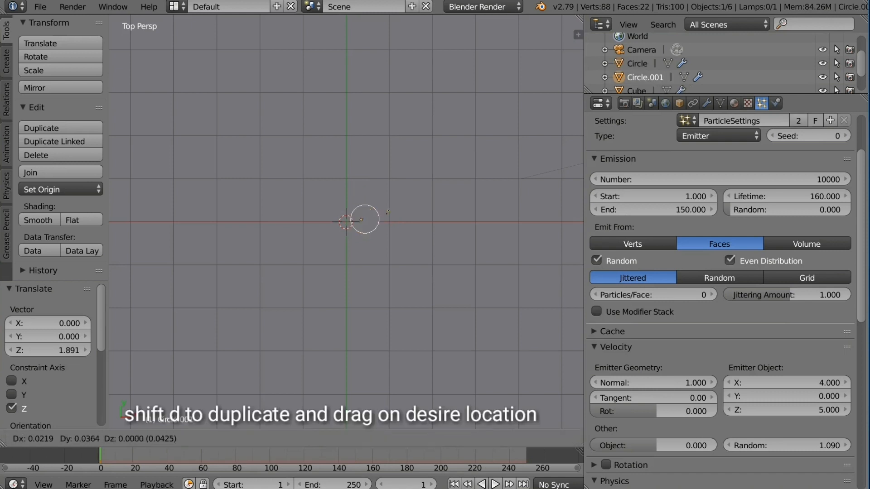
key(Escape)
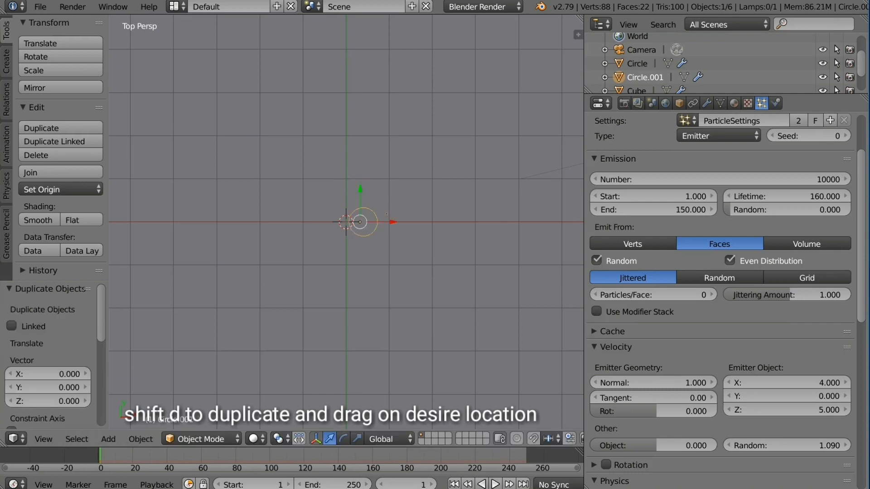
Offset the duplicated circle about -0.21 along X and about 0.28 along Y from the original emitter
drag(361, 190, 360, 168)
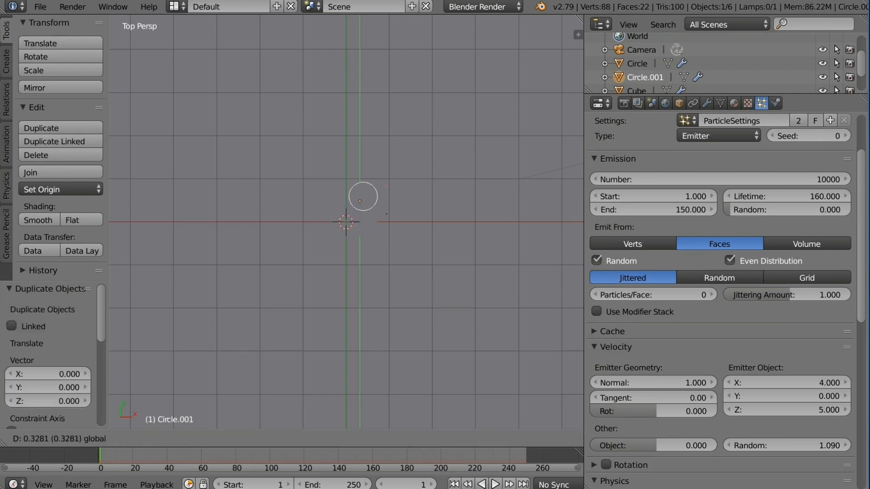
drag(392, 201, 378, 201)
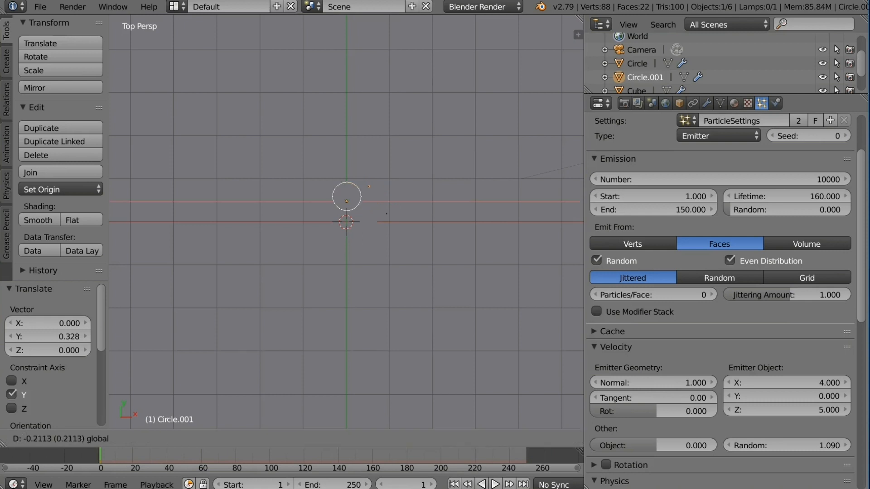
drag(346, 170, 347, 173)
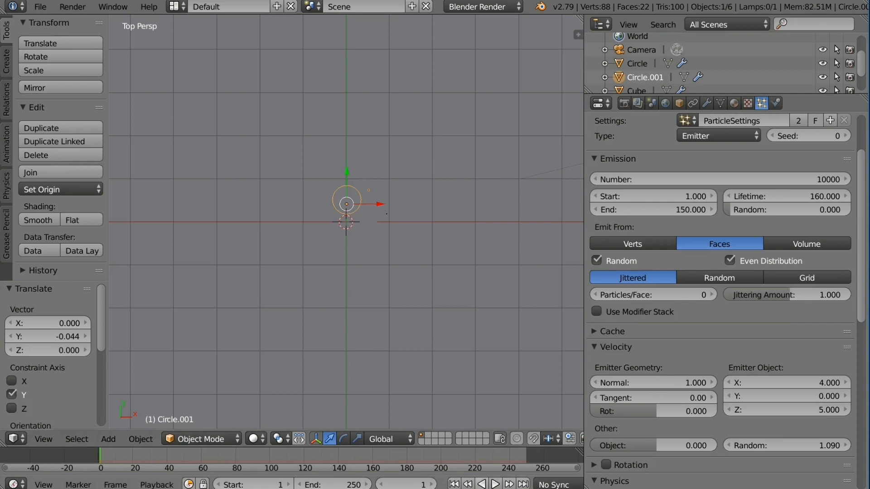
Preview the particle streams of both circles, try rotating the duplicate around Z, and return to the first frame
key(alt+a)
key(alt+a)
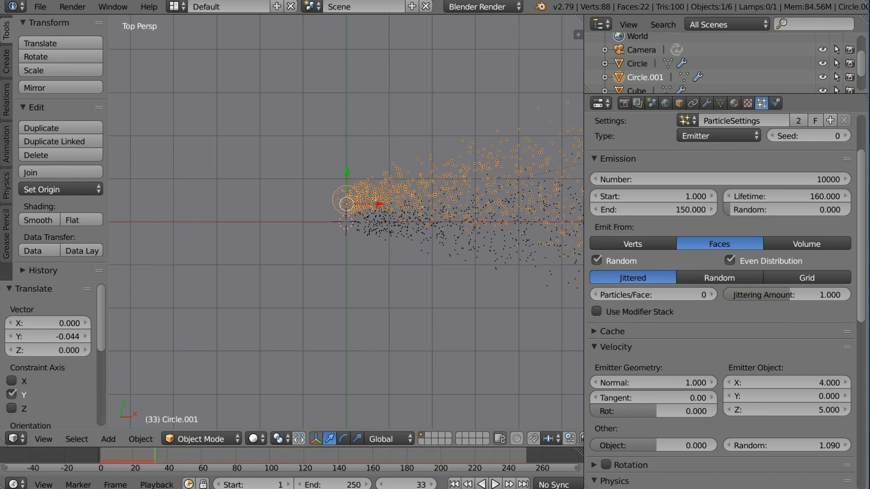
key(r)
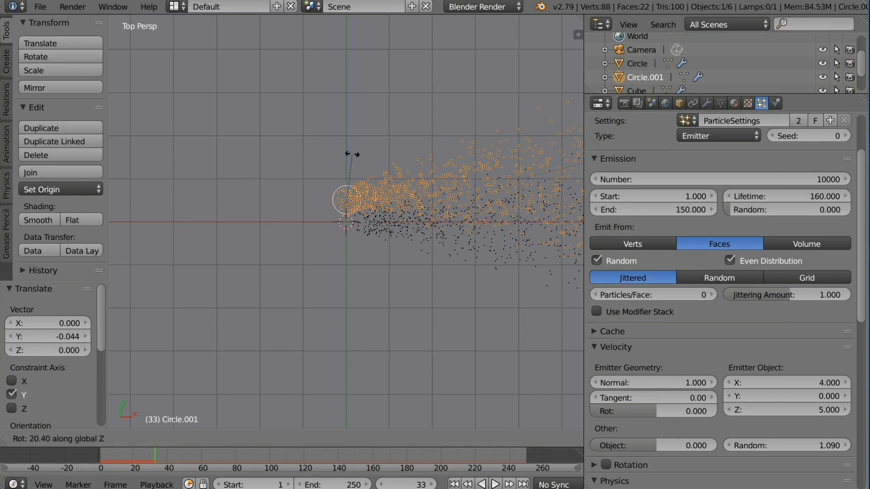
click(316, 181)
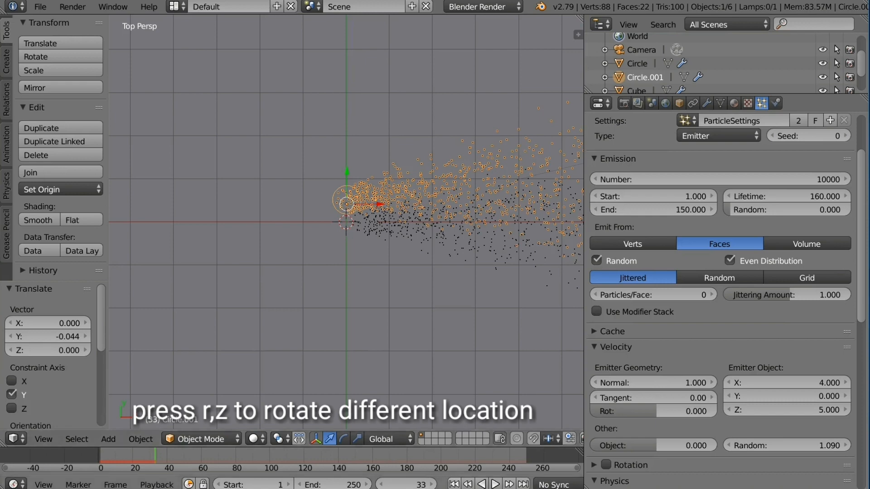
key(shift+Left)
Rotate the duplicated circle about 75.7° around the global Z axis
key(r)
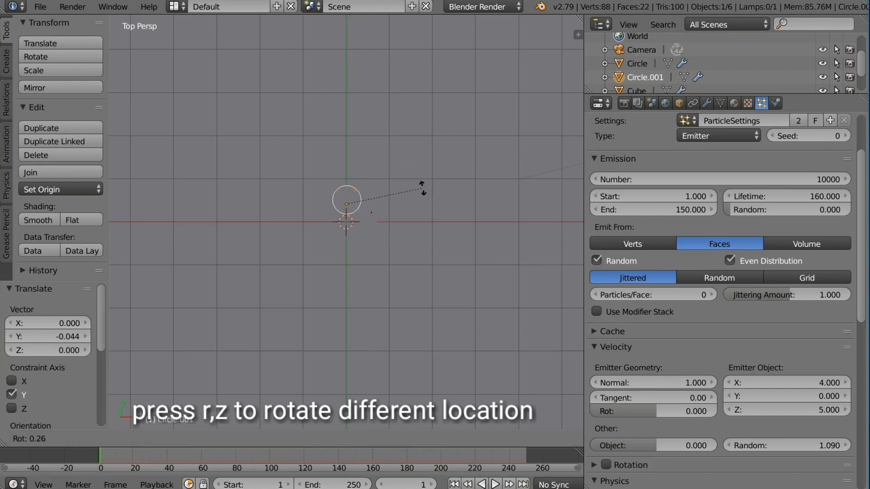
key(z)
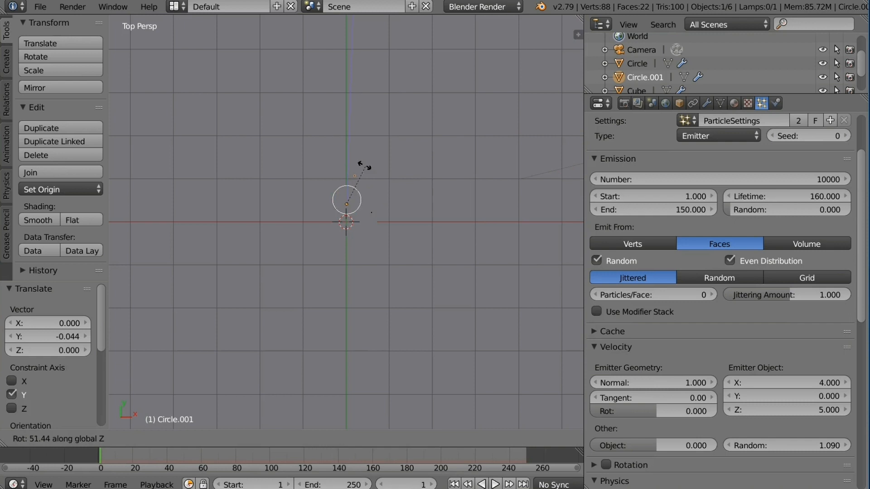
click(347, 168)
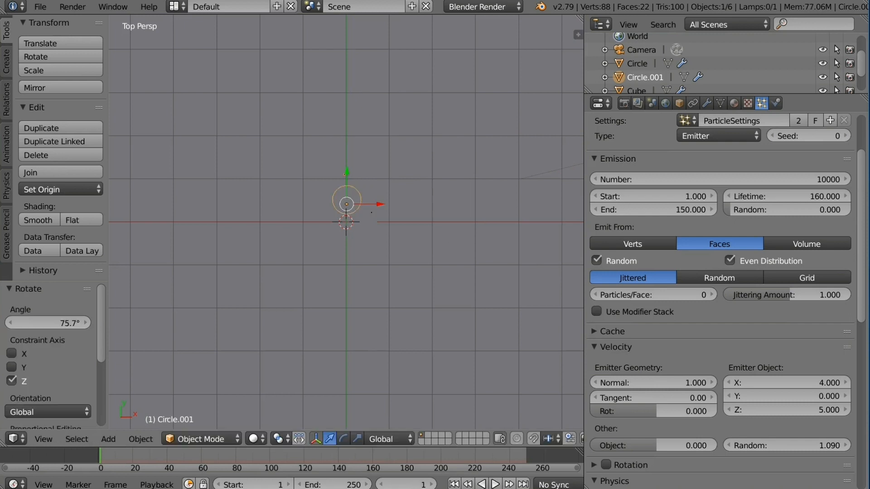
Play the animation, inspect the two particle streams from above and at an angle, and return to the first frame
key(alt+a)
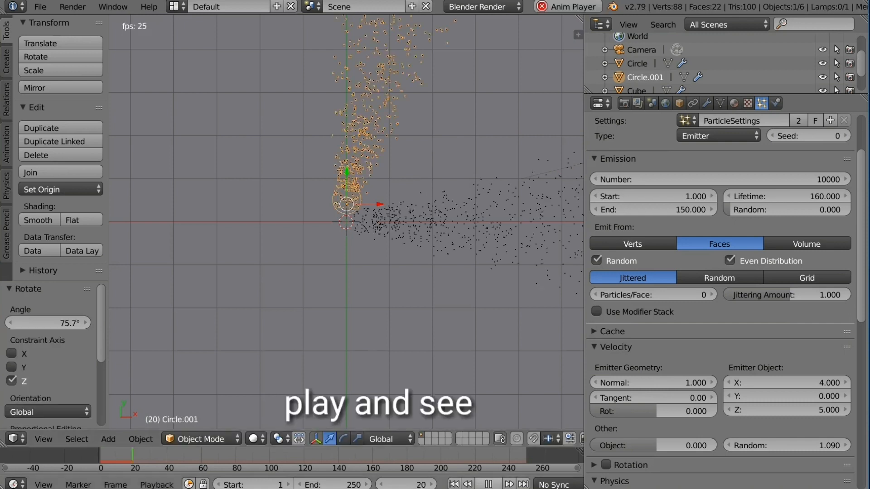
key(alt+a)
key(KP_5)
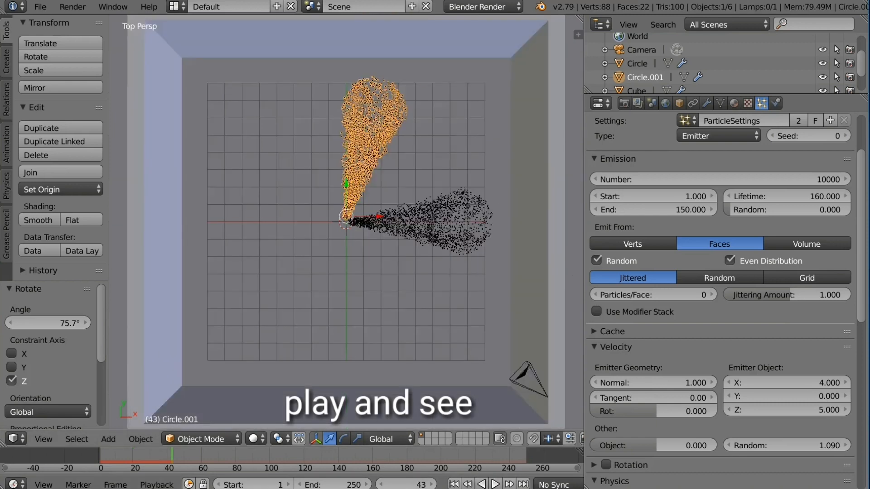
middle_drag(454, 190, 459, 136)
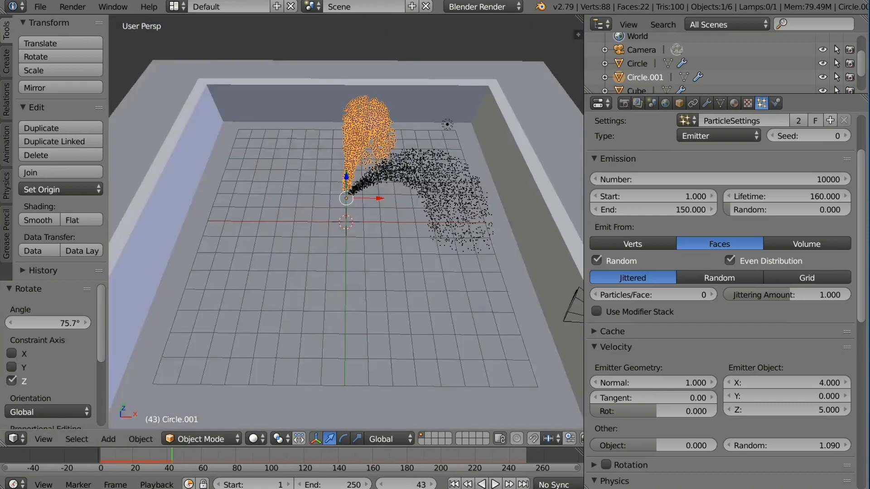
key(KP_7)
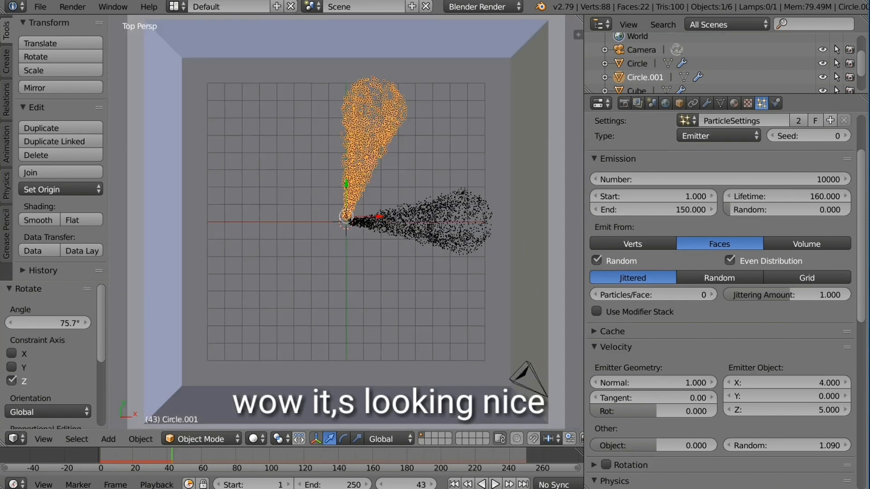
key(Escape)
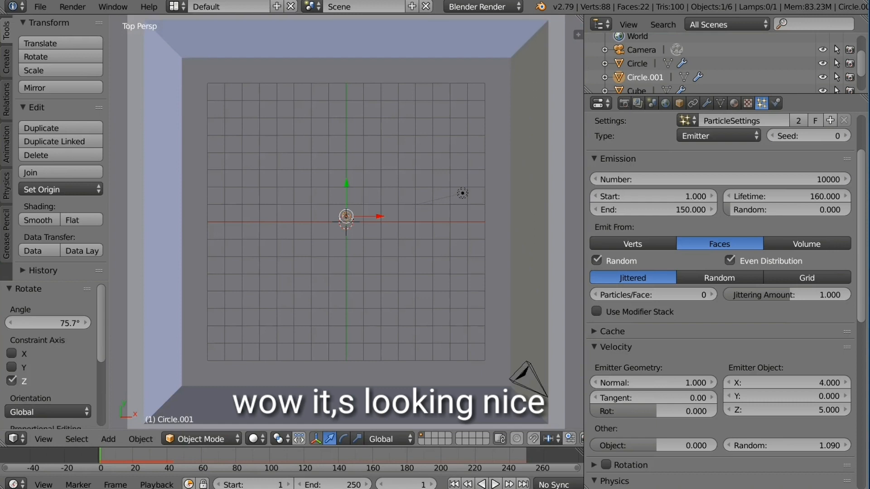
Duplicate the rotated circle and move the copy about -0.277 along X and -0.299 along Y
scroll(347, 221, up, 5)
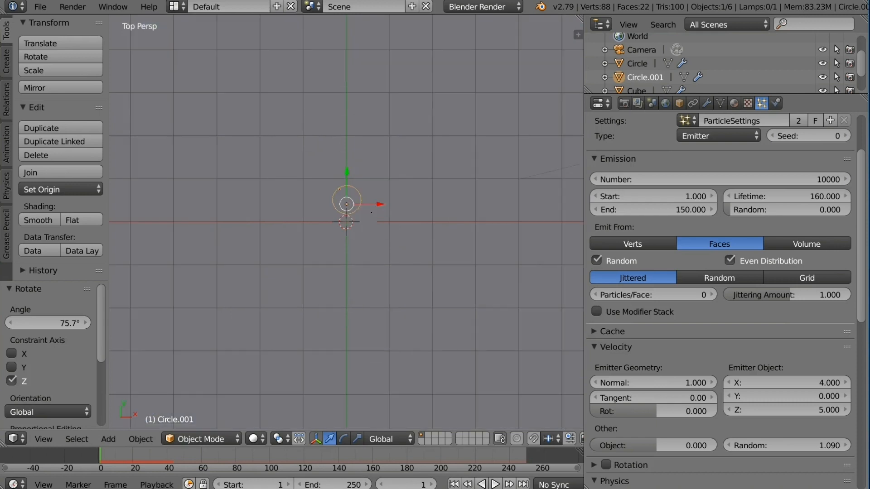
key(shift+d)
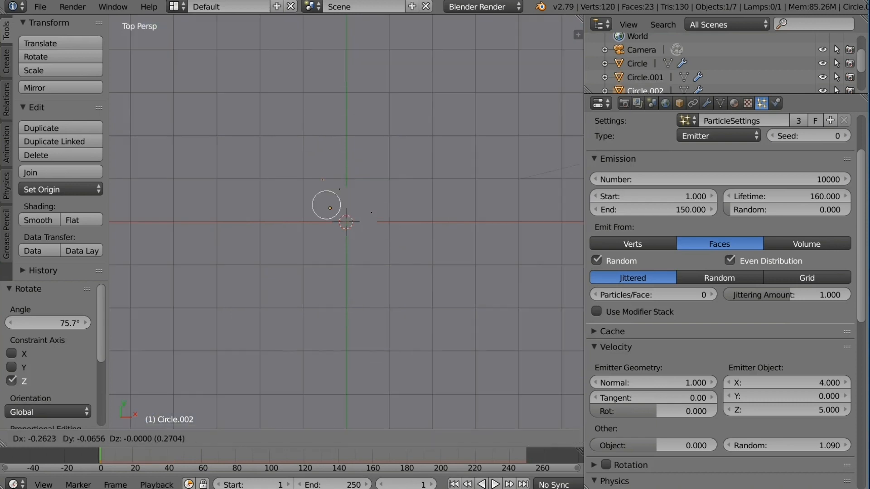
key(Escape)
drag(380, 205, 362, 204)
key(g)
key(y)
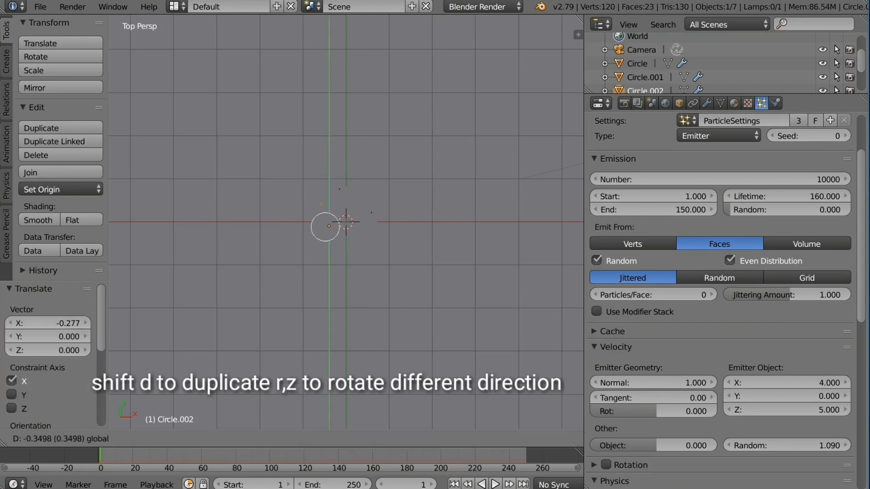
key(Return)
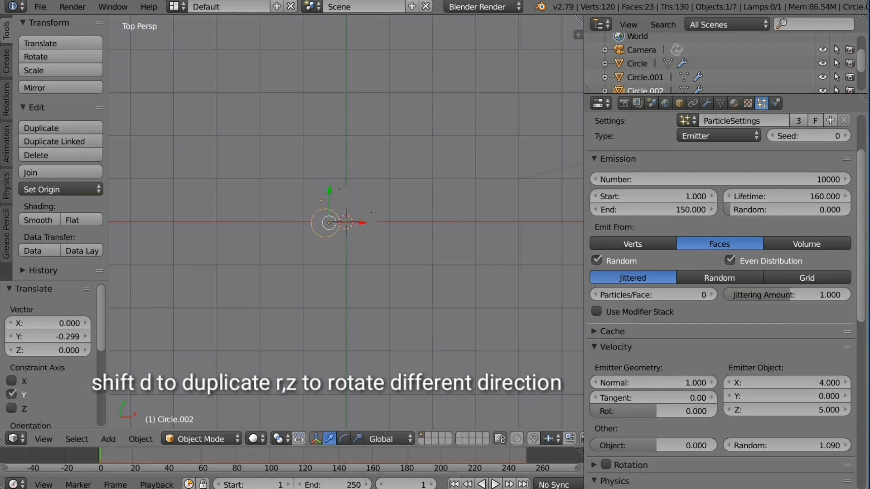
Rotate the second duplicate circle about 89.5° around the global Z axis
key(r)
key(z)
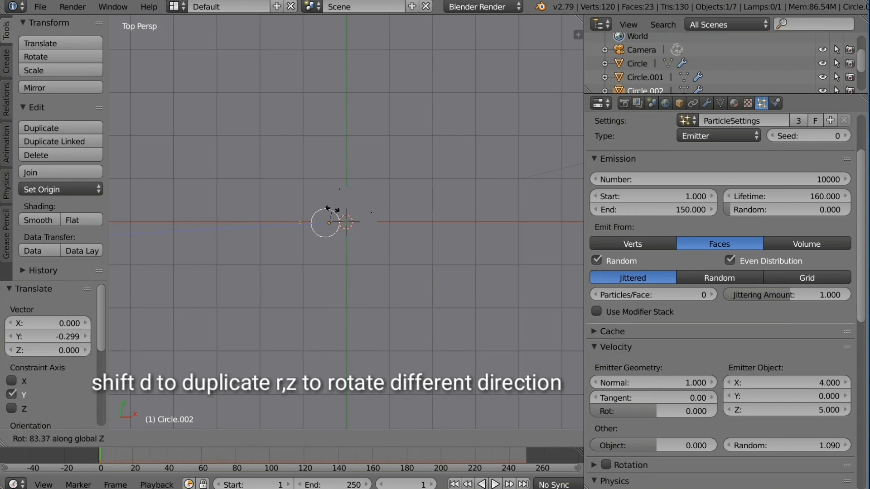
click(331, 210)
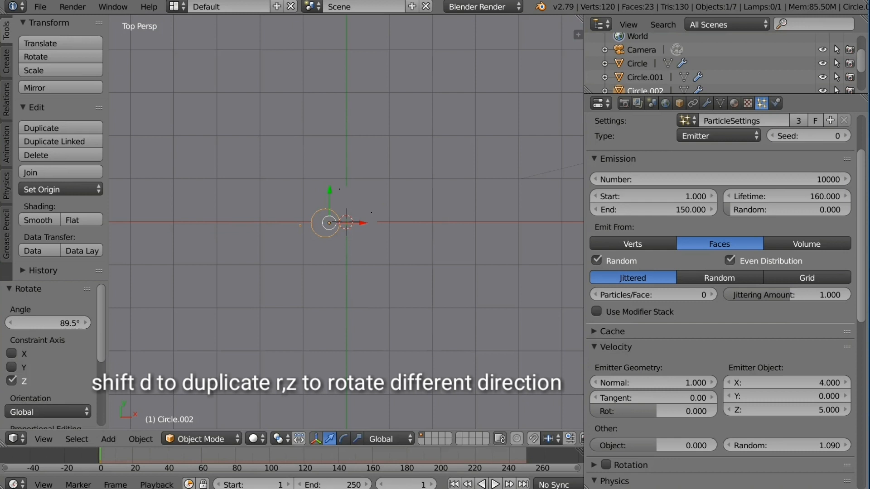
Duplicate the second copy and move the new circle about -0.263 along Y and 0.277 along X
key(shift+d)
key(Escape)
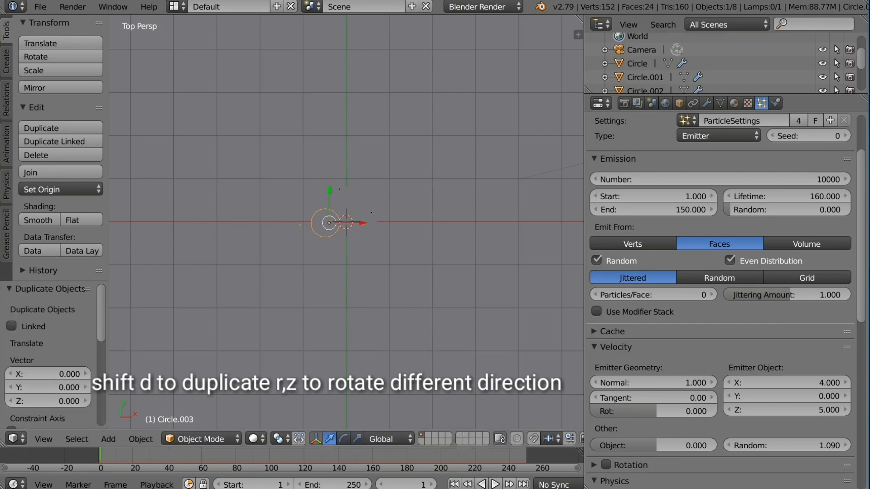
key(g)
key(y)
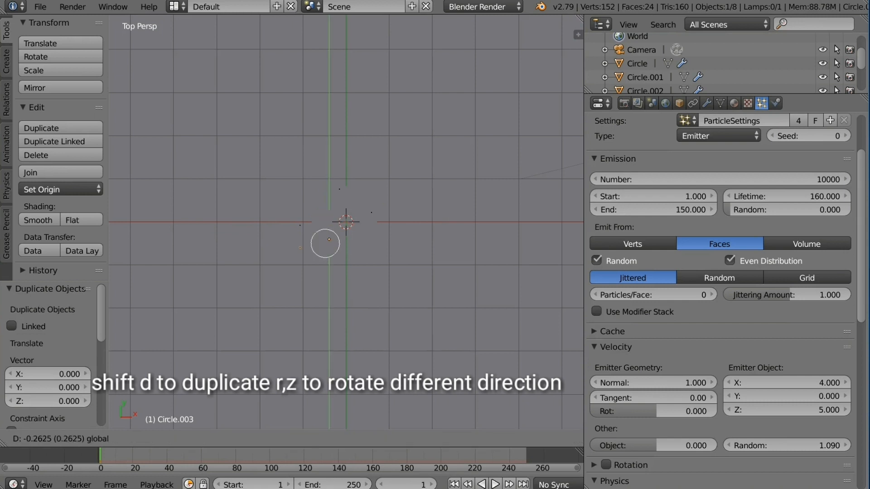
key(Return)
key(g)
key(x)
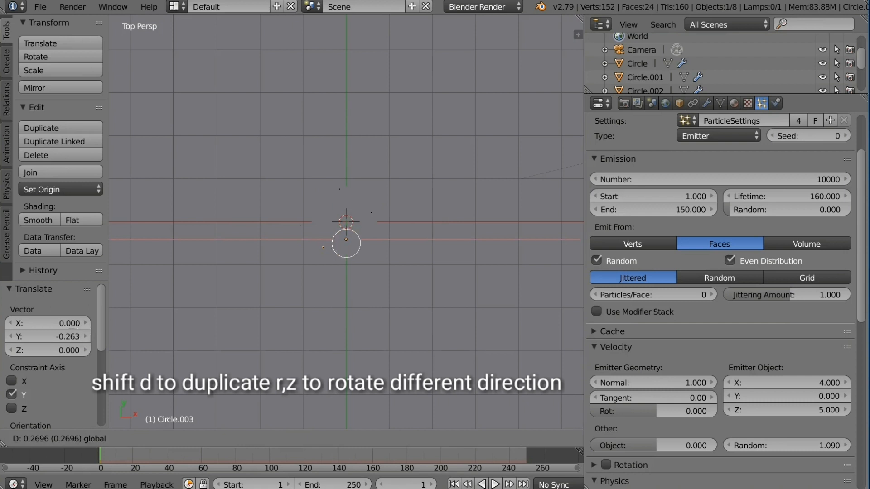
key(Return)
Rotate the third duplicate circle about 92.5° around the global Z axis
key(r)
key(z)
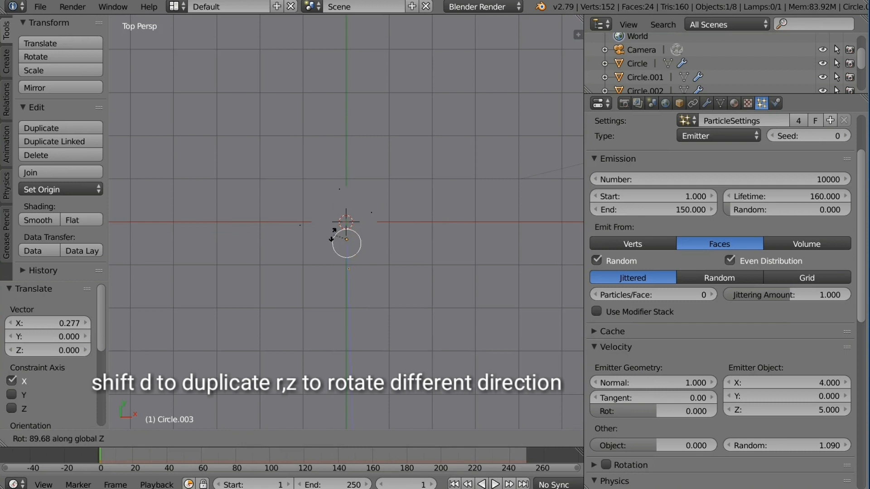
click(333, 233)
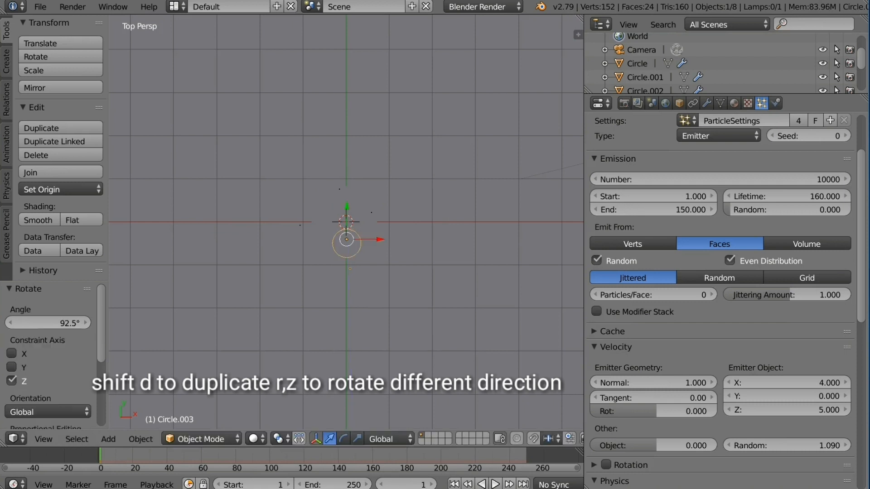
scroll(346, 222, down, 1)
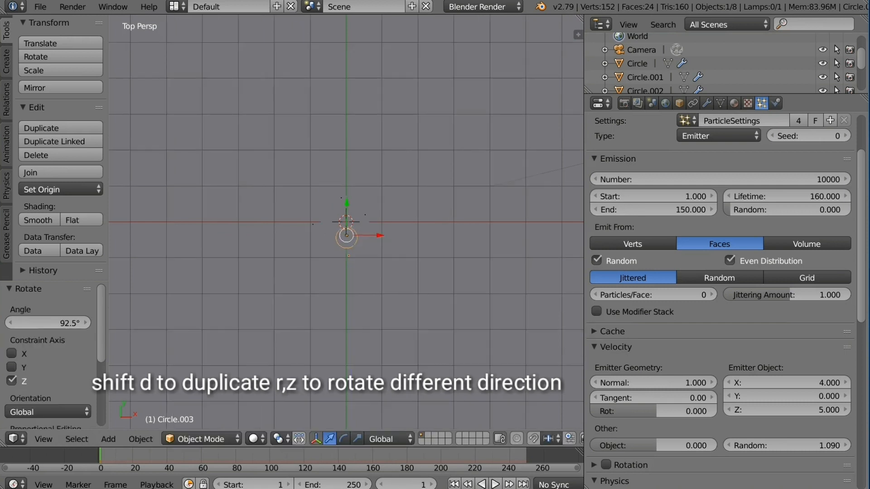
Play the animation to examine how all four circle emitters spray particles in the box, and return to the first frame
scroll(346, 222, down, 5)
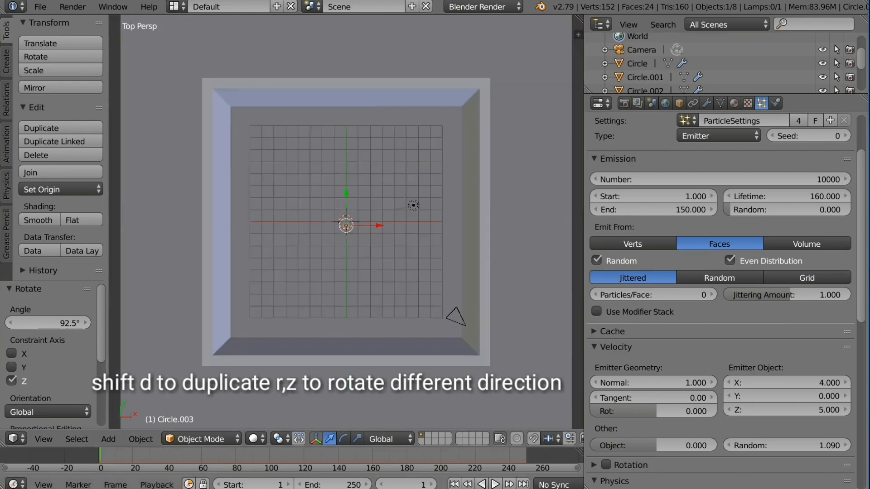
middle_drag(346, 225, 346, 245)
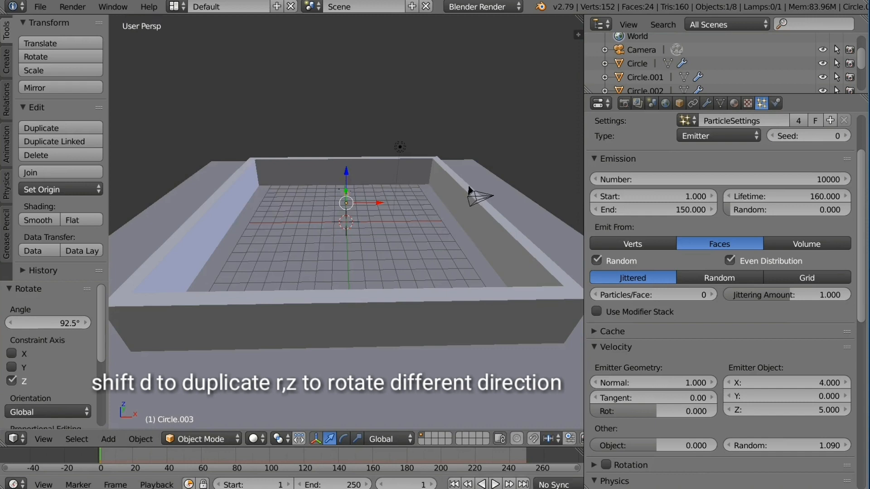
click(496, 484)
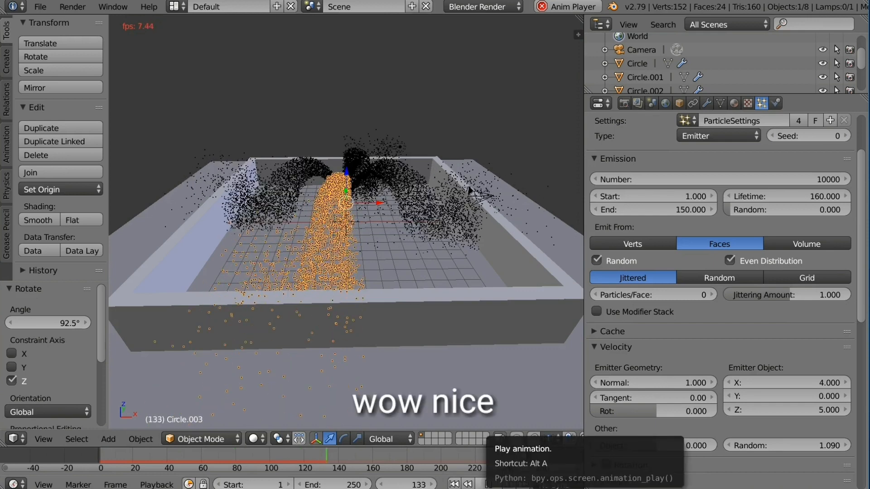
key(alt+a)
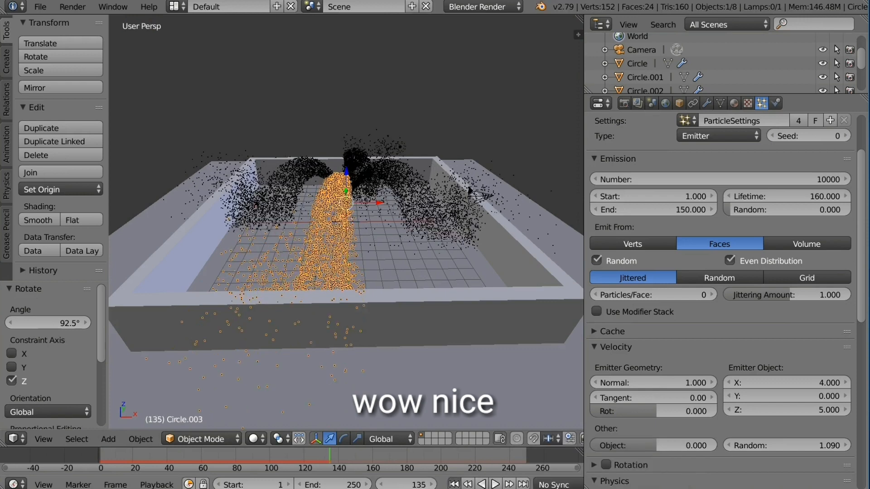
key(shift+Left)
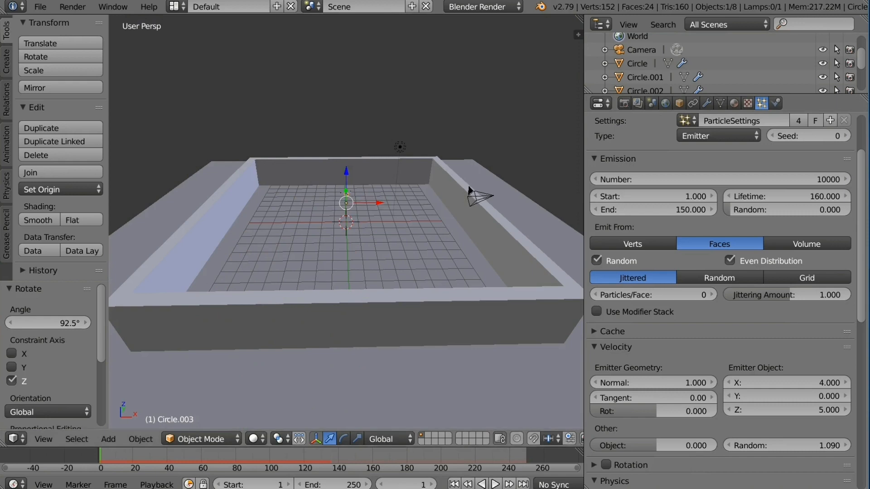
Set the open box's collision Particle Damping Factor to 1.000
right_click(469, 189)
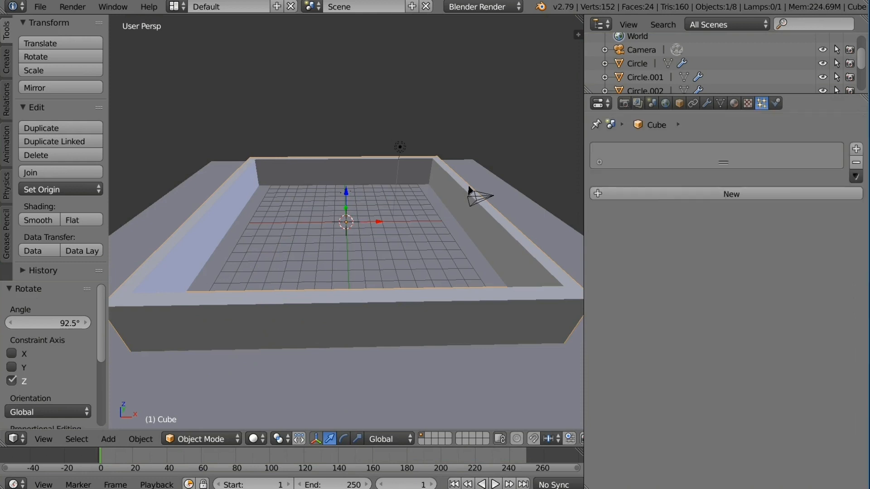
click(776, 103)
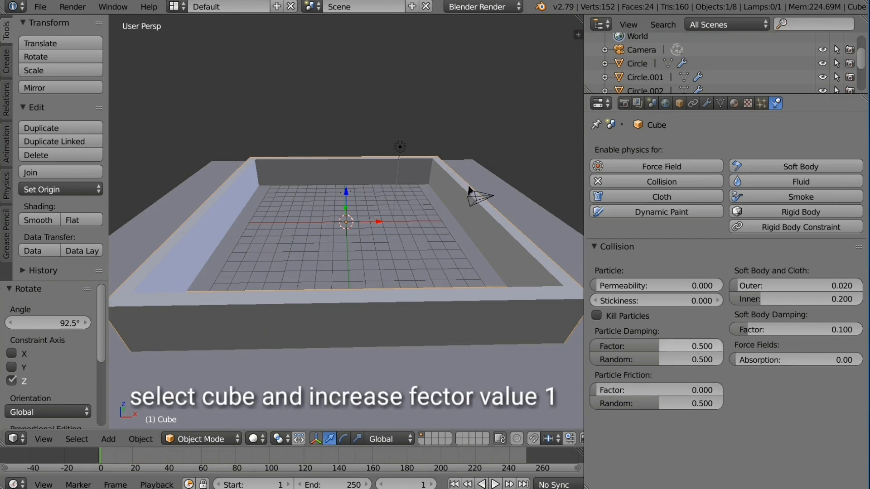
drag(657, 346, 723, 346)
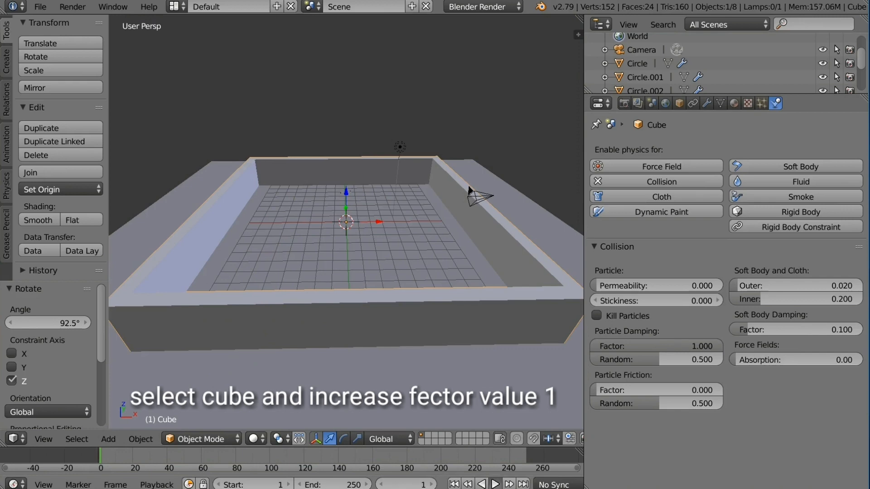
Play the simulation to check how the particles behave in the box, and return to the first frame
click(495, 484)
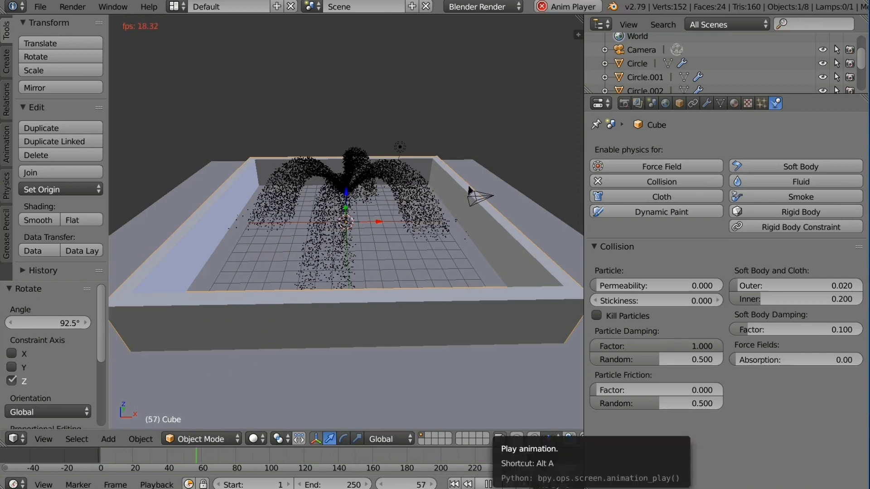
middle_drag(347, 222, 340, 247)
scroll(346, 222, down, 5)
key(Escape)
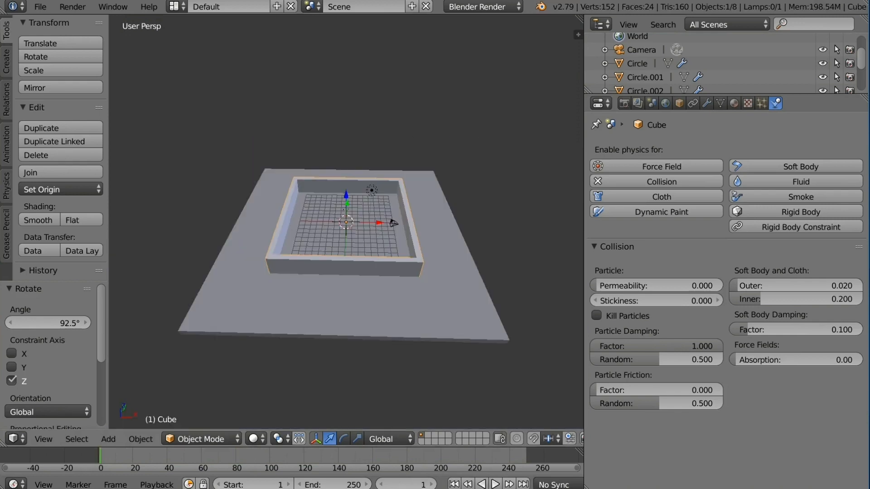
Add a plane mesh at the scene's centre and give it an Ocean modifier
click(109, 439)
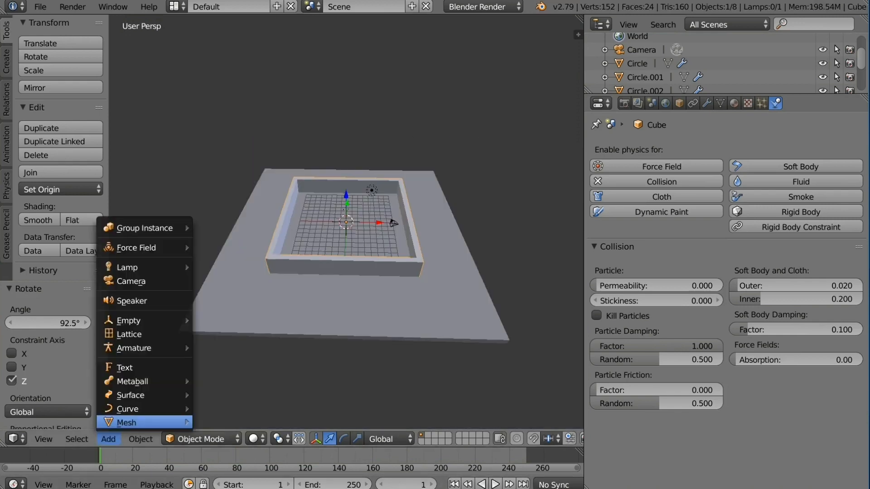
mouse_move(136, 422)
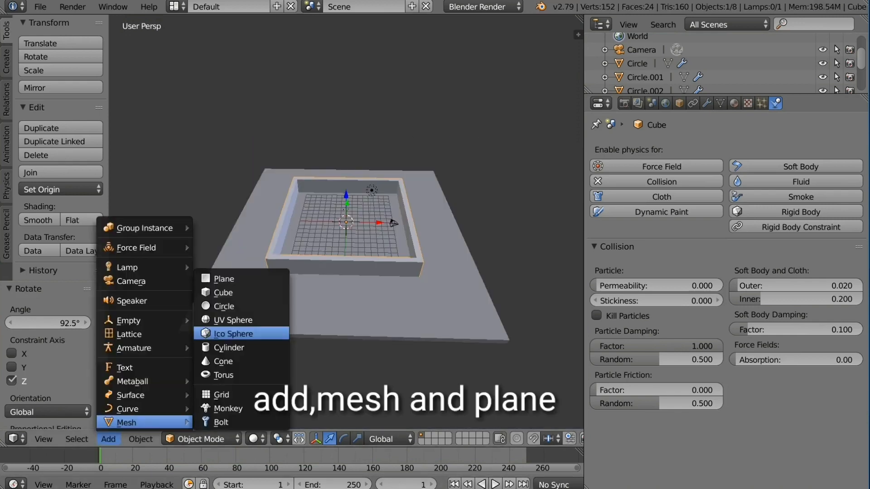
click(225, 279)
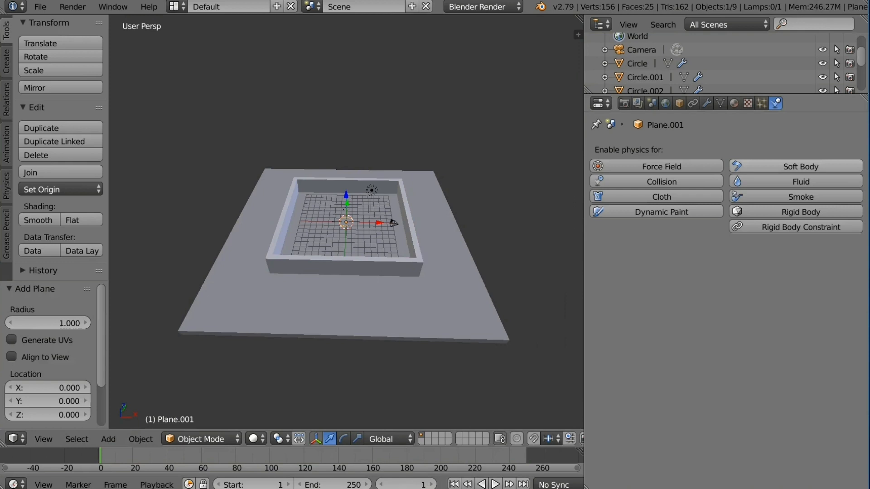
click(707, 103)
click(725, 150)
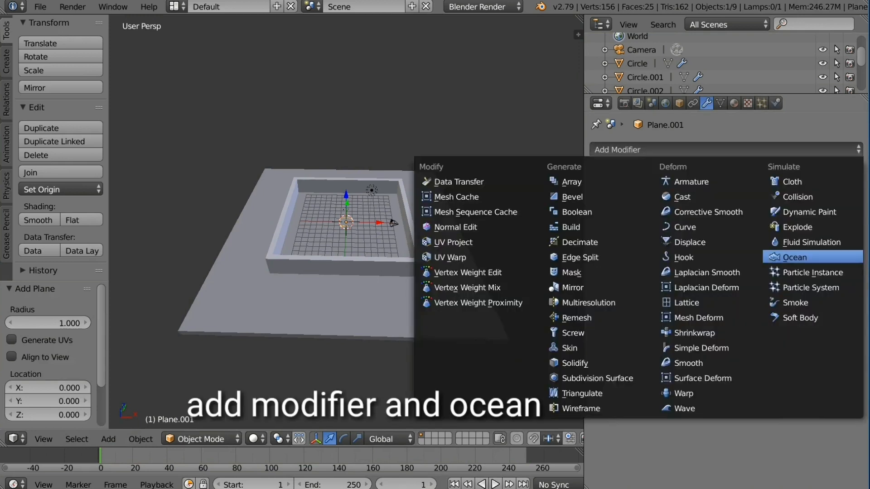
click(794, 257)
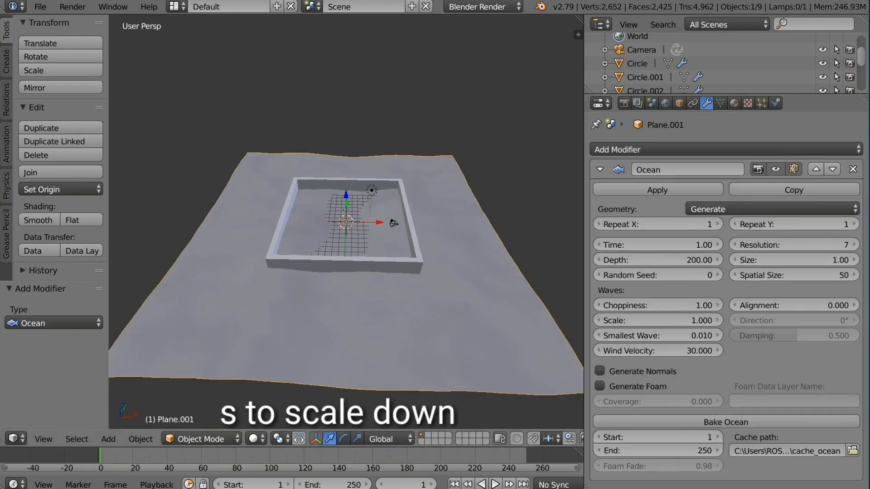
Scale the ocean plane by about 0.414 and again by about 1.065 to fit the box as seen from above
key(s)
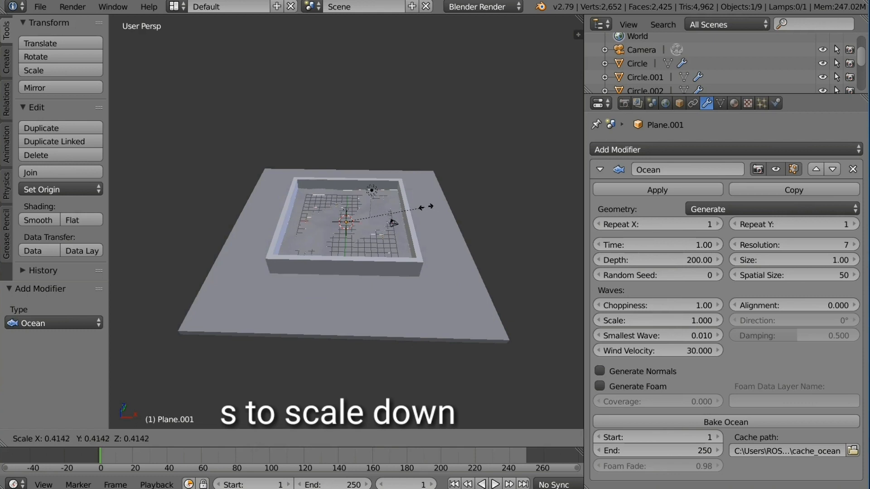
click(426, 208)
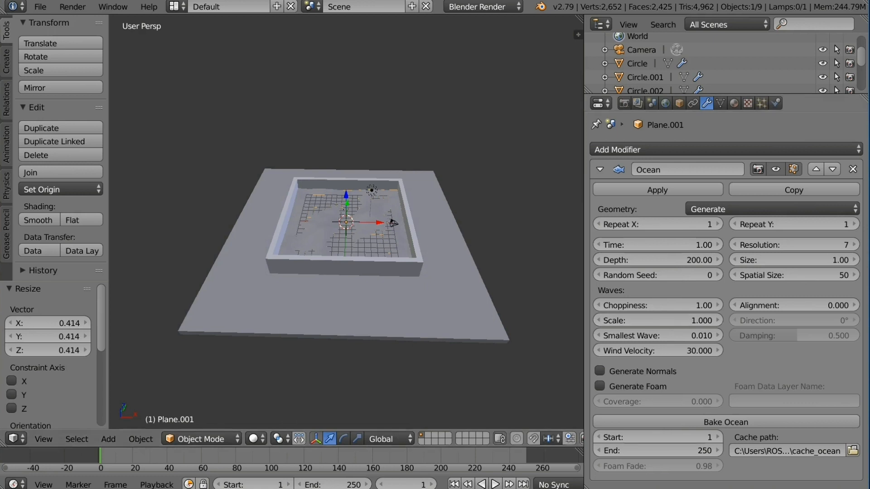
key(KP_7)
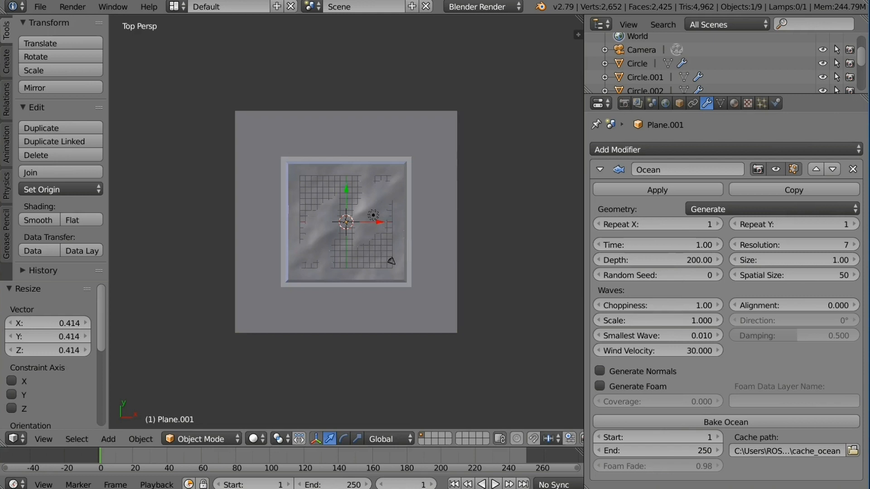
key(s)
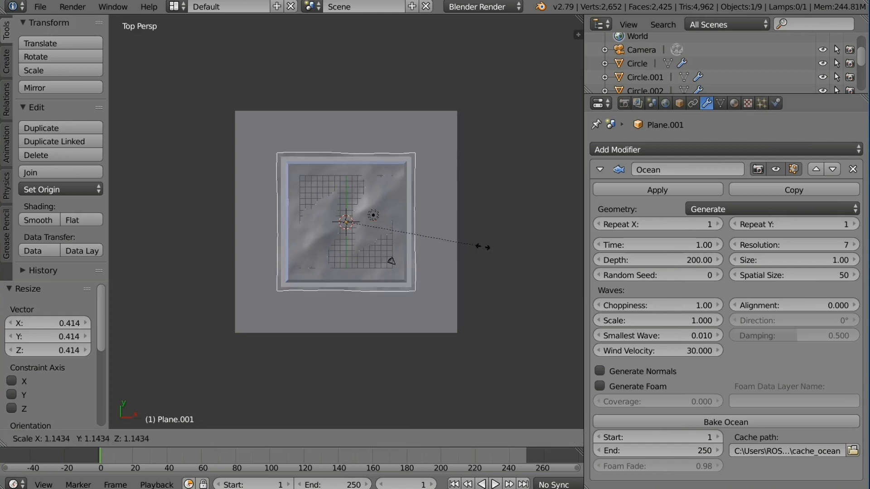
click(473, 244)
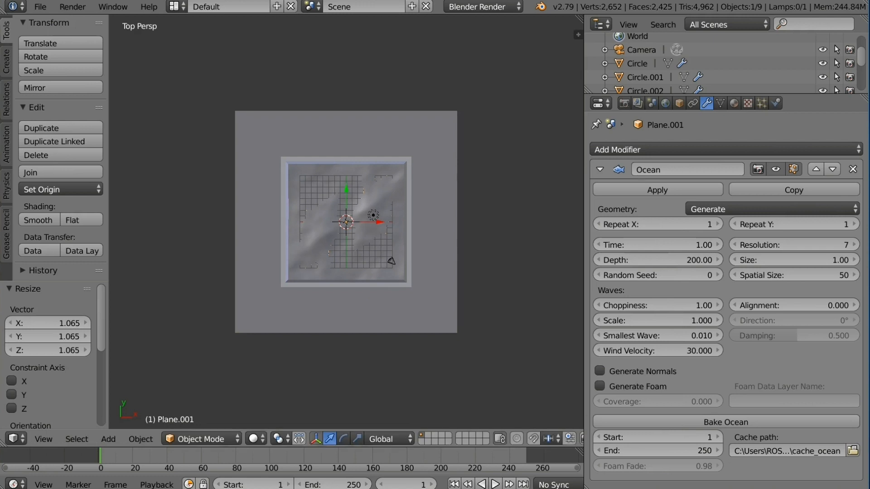
Insert a keyframe on the Ocean modifier's Time of 1.00 at frame 1 and set the animation's end frame to 150
right_click(607, 246)
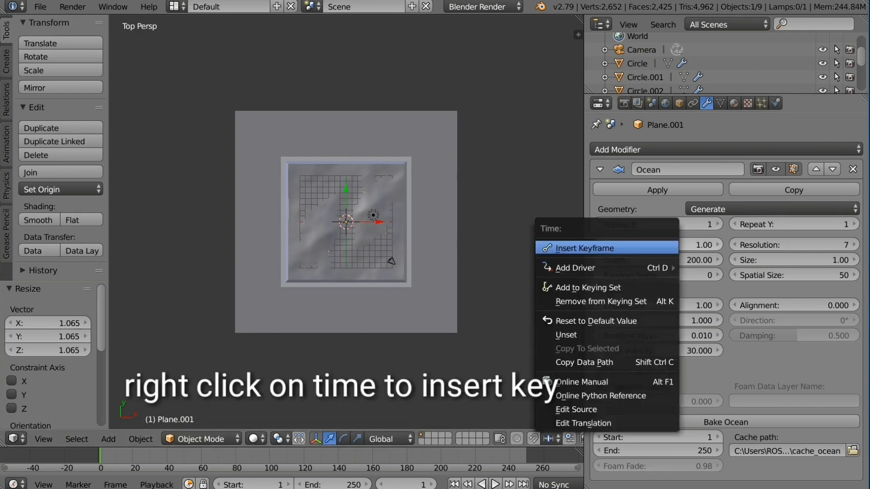
click(607, 248)
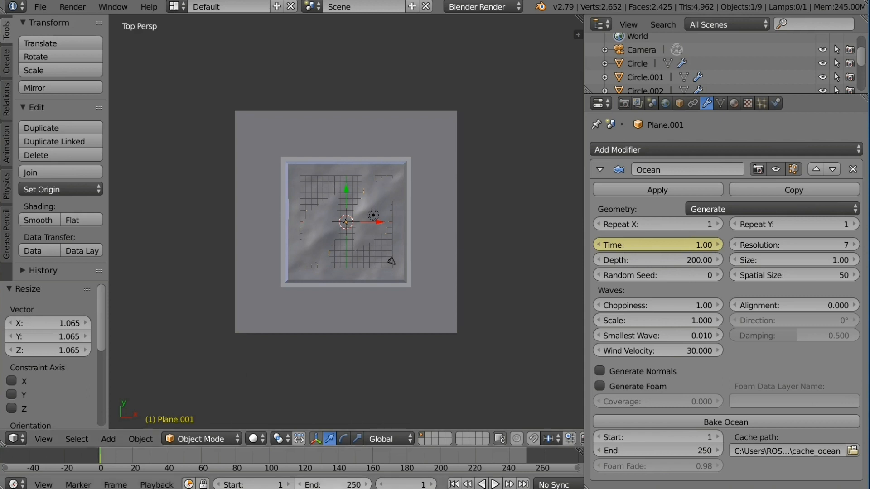
click(333, 485)
text(15)
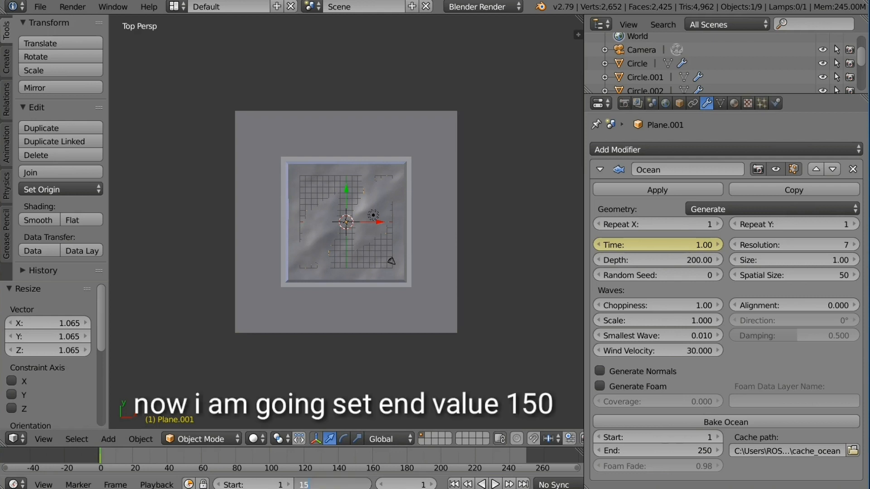
text(0)
key(Return)
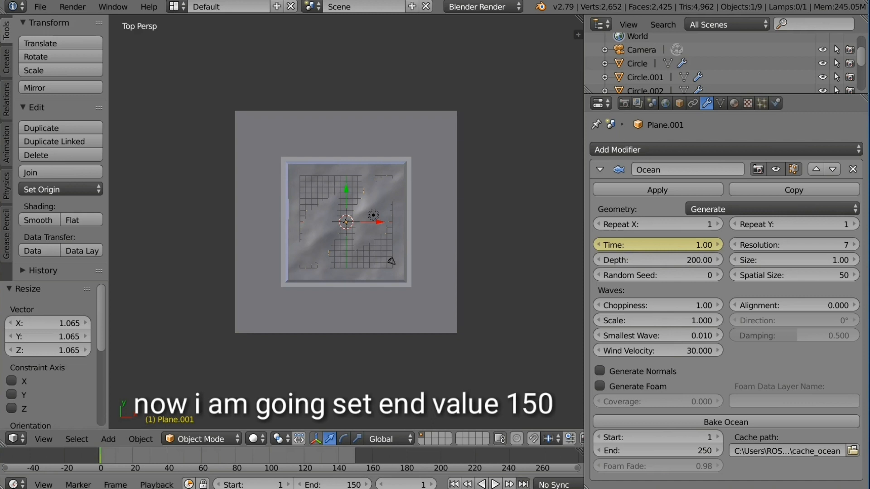
At frame 150, set the Ocean modifier's Time to about 15.95 and insert a keyframe on it
key(shift+Right)
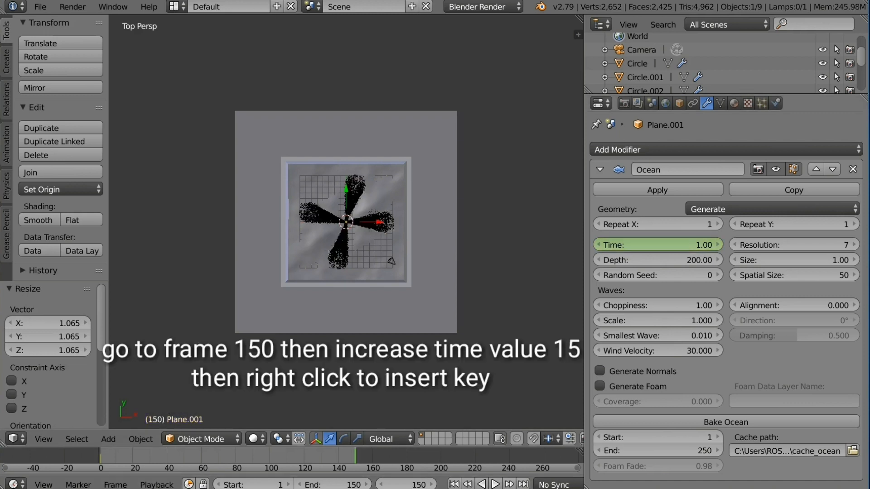
drag(657, 245, 799, 244)
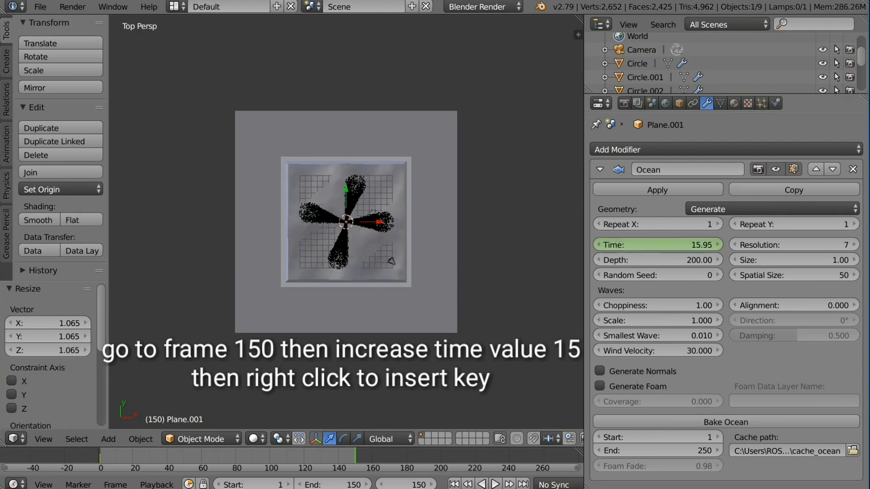
right_click(598, 245)
click(569, 245)
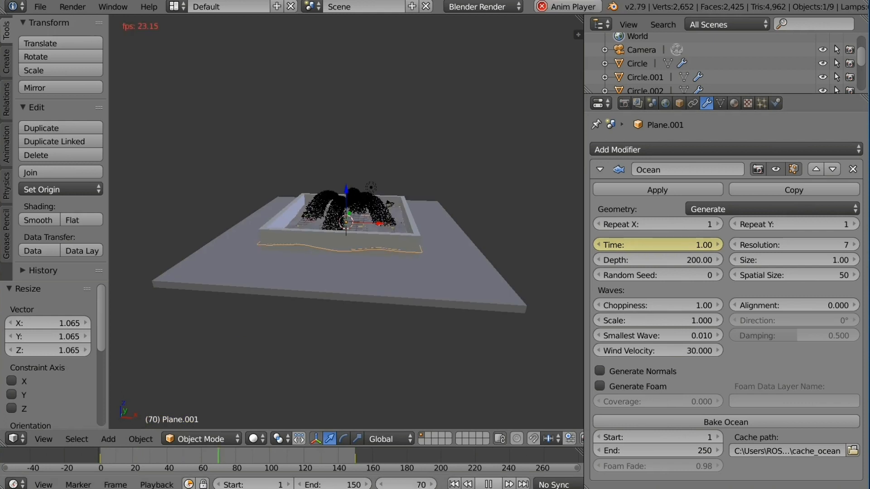
Scale the ocean plane by about 0.954 to fit within the box walls, and play the animation to check it
key(Escape)
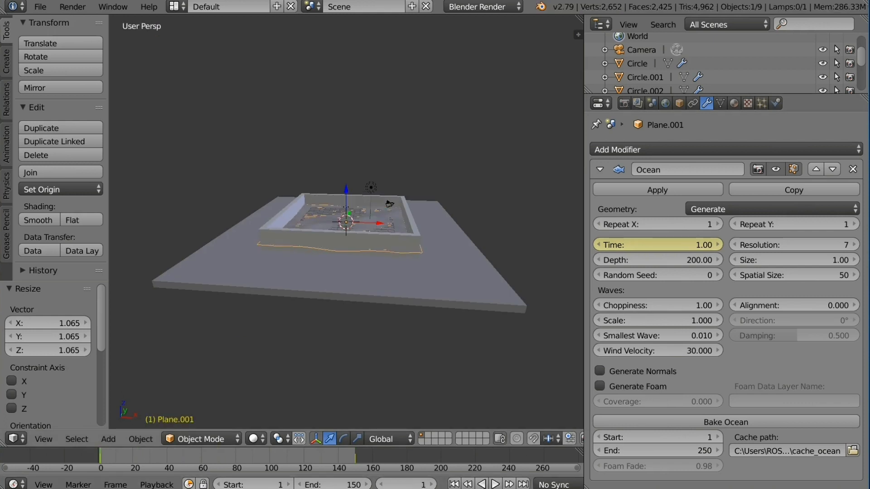
middle_drag(346, 226, 345, 276)
mouse_move(346, 227)
middle_down()
mouse_move(346, 247)
mouse_move(348, 228)
middle_up()
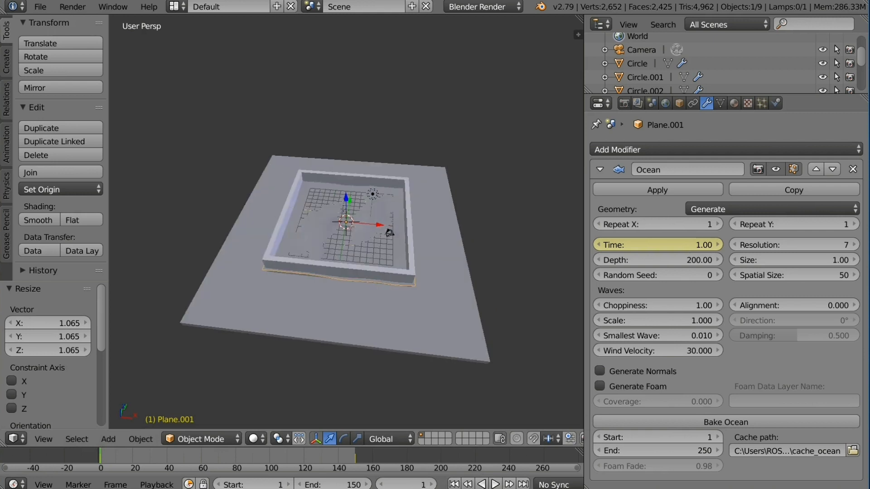
key(s)
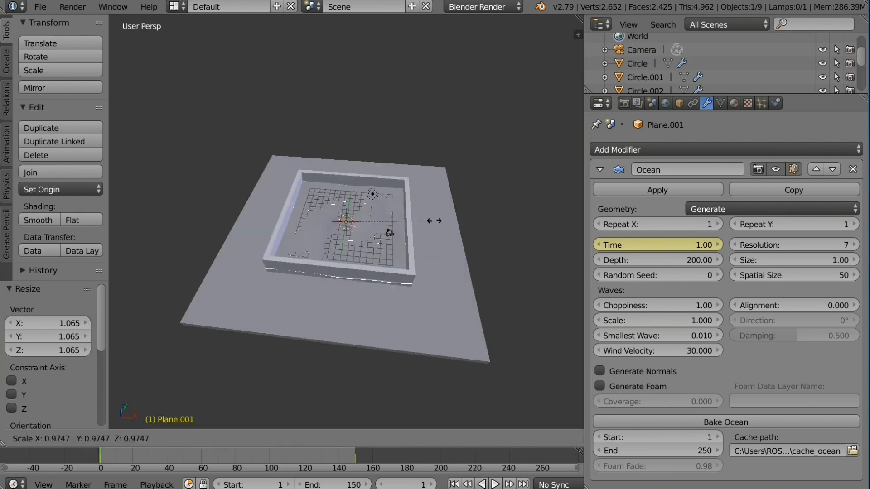
click(432, 220)
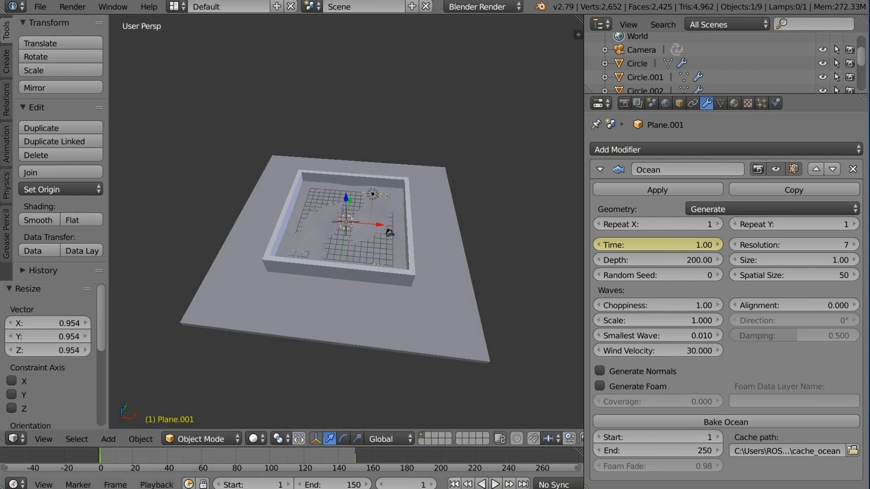
key(alt+a)
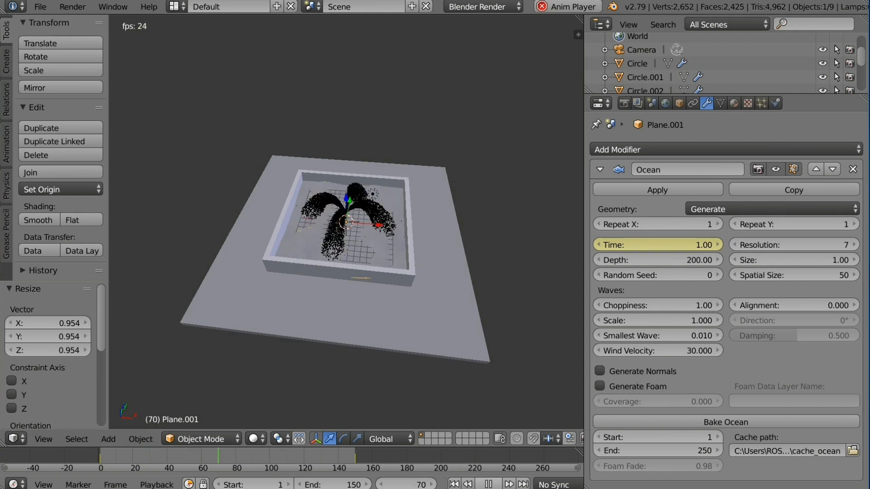
key(alt+a)
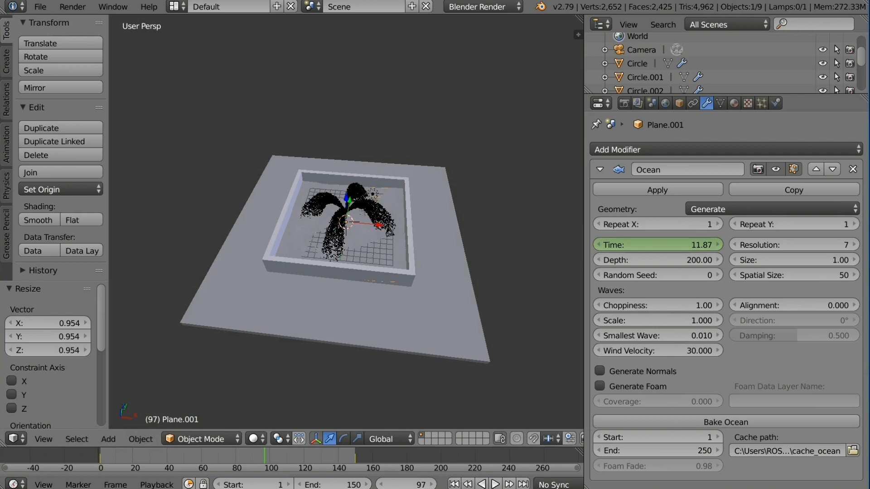
Scale the ocean plane by about 0.974 and play the animation from the first frame
key(s)
click(432, 230)
key(shift+Left)
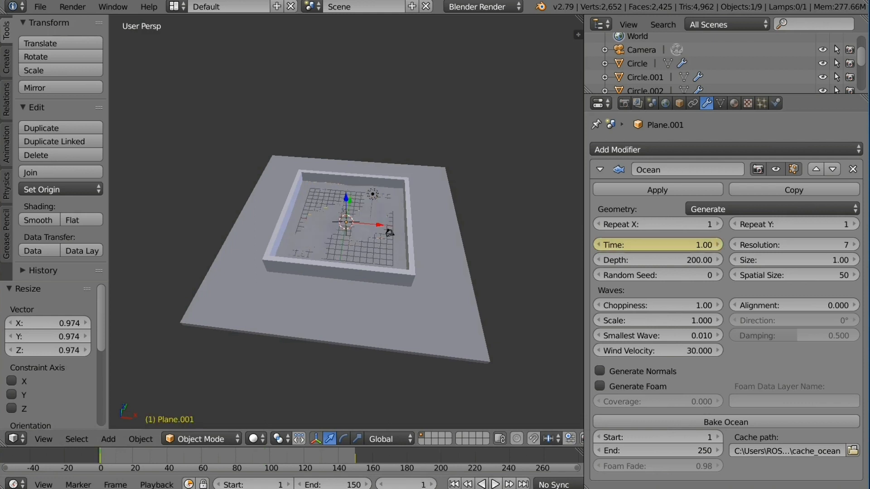
key(alt+a)
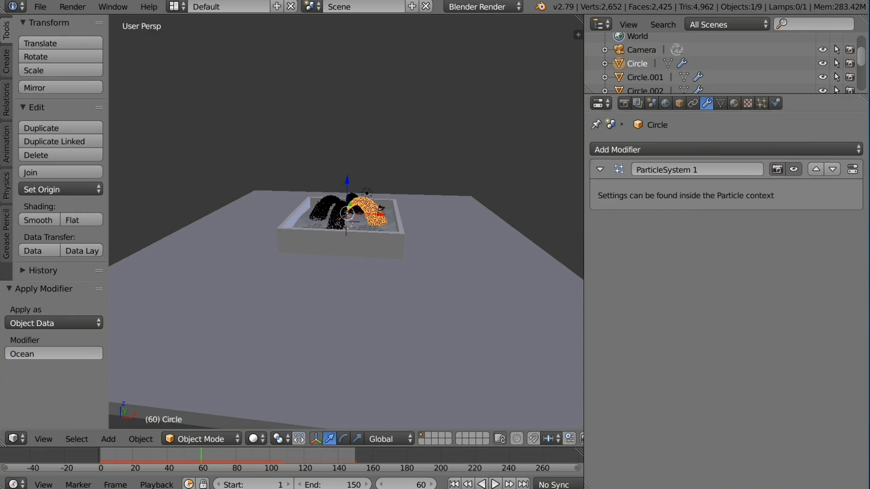
Display the selected circle emitter's particle settings, play the fountain animation and inspect the spray at frame 100
click(762, 104)
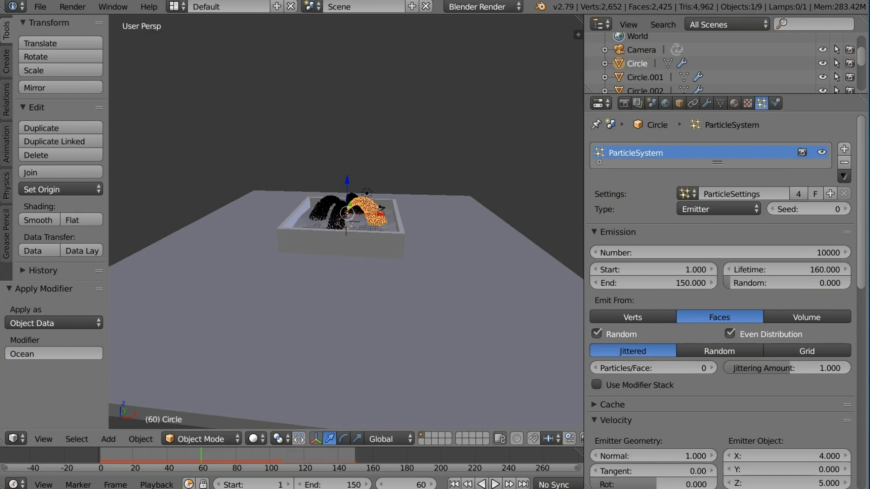
middle_drag(346, 222, 346, 277)
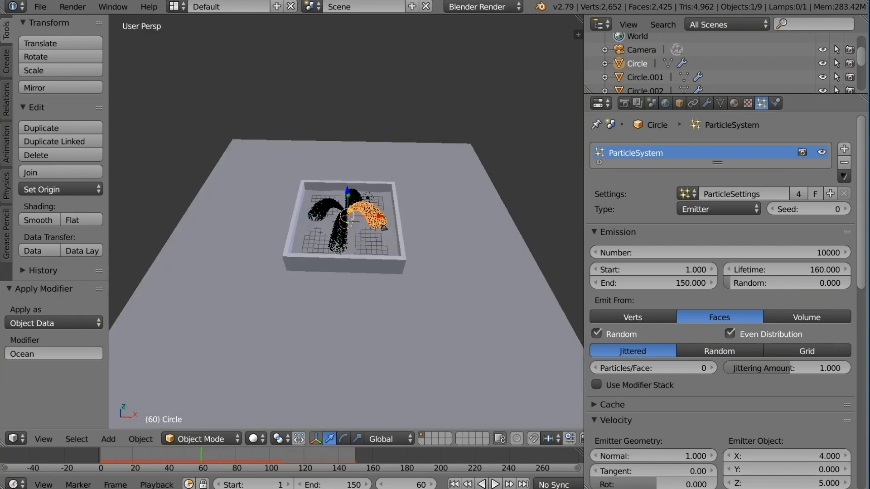
key(shift+Left)
key(alt+a)
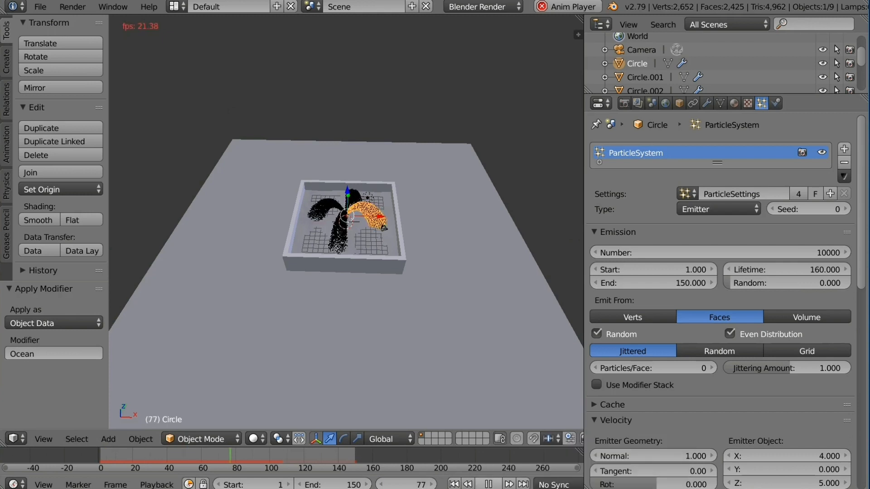
key(alt+a)
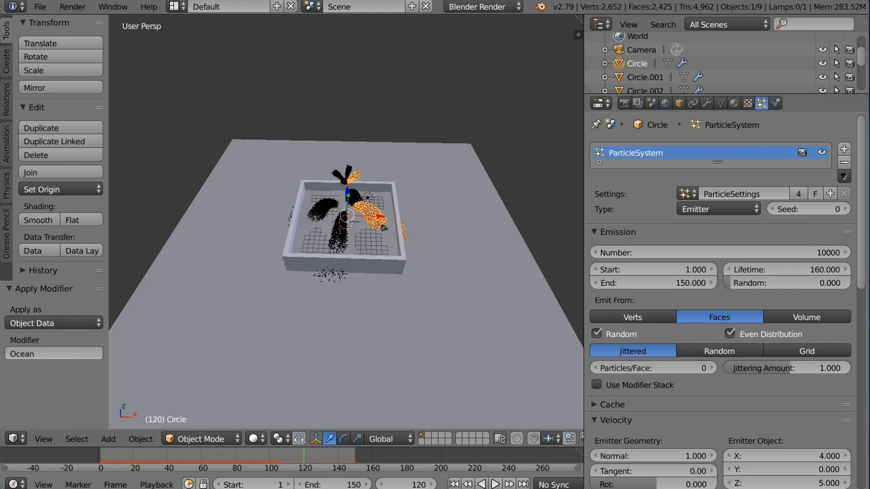
click(270, 456)
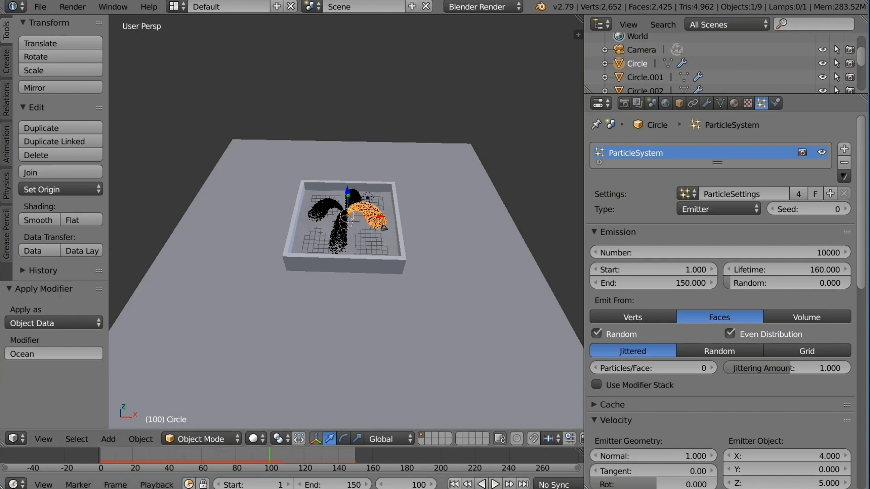
Return to the first frame and set the animation's end frame to 100
key(shift+Left)
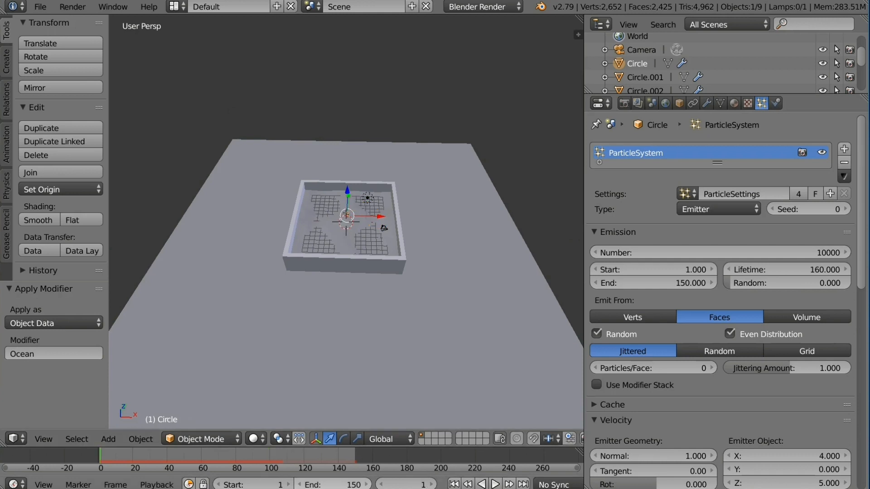
click(333, 484)
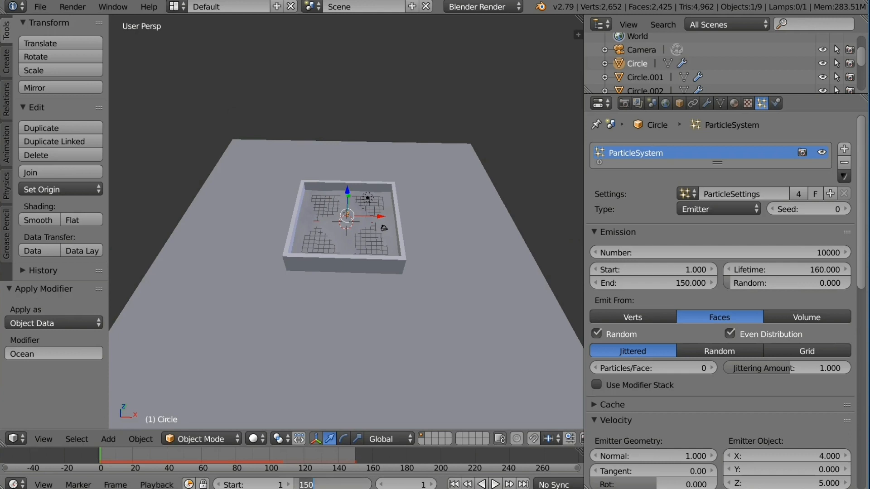
text(100)
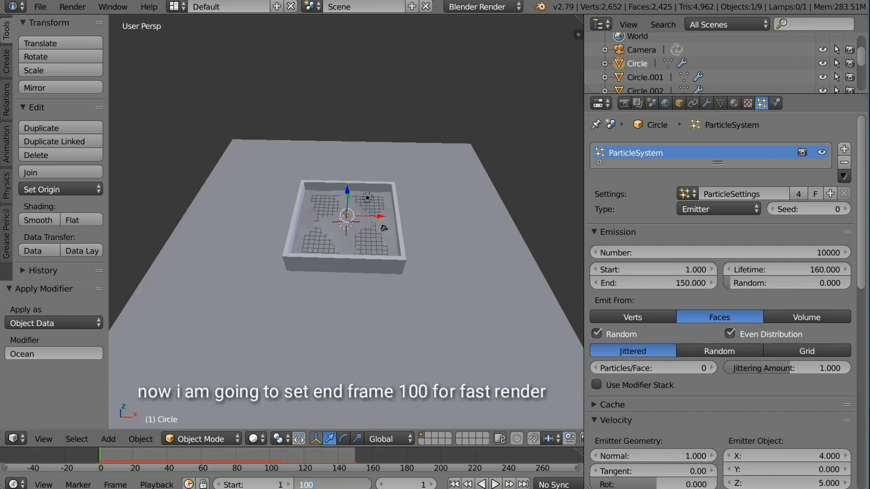
key(Return)
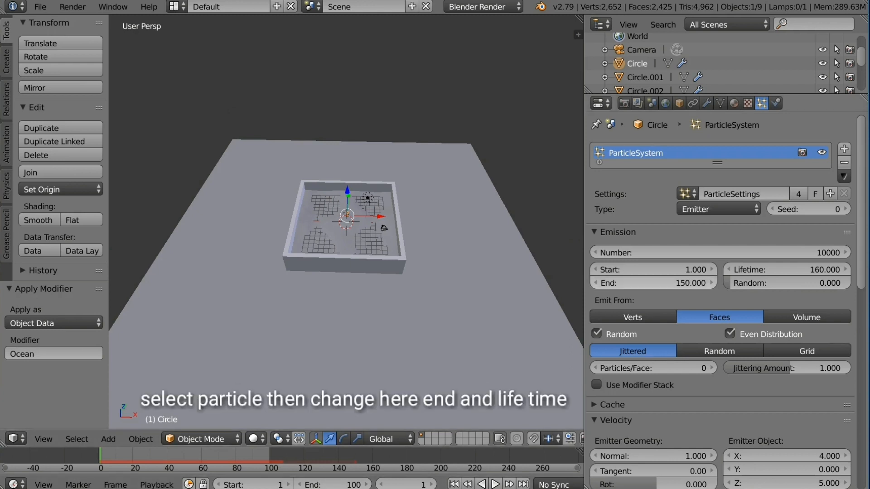
Set the circle emitter's particle emission End to 100 and Lifetime to 120
click(653, 284)
text(1)
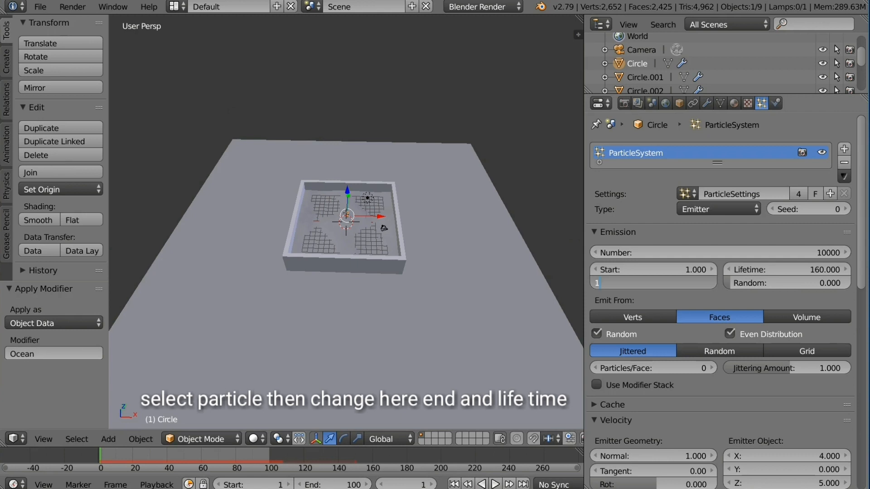
text(00)
key(Return)
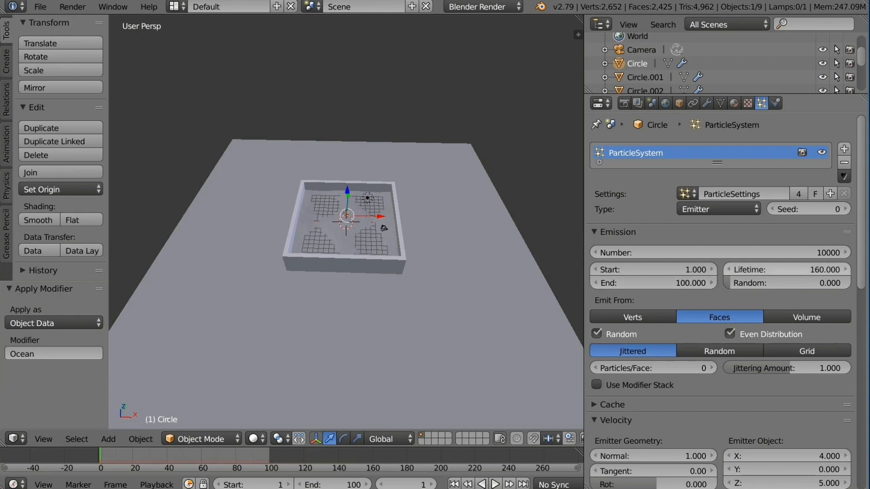
click(786, 269)
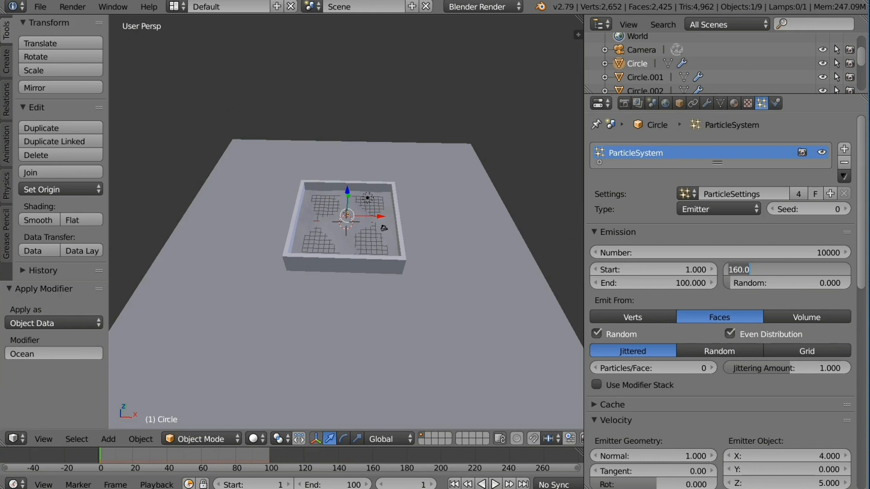
text(120)
key(Return)
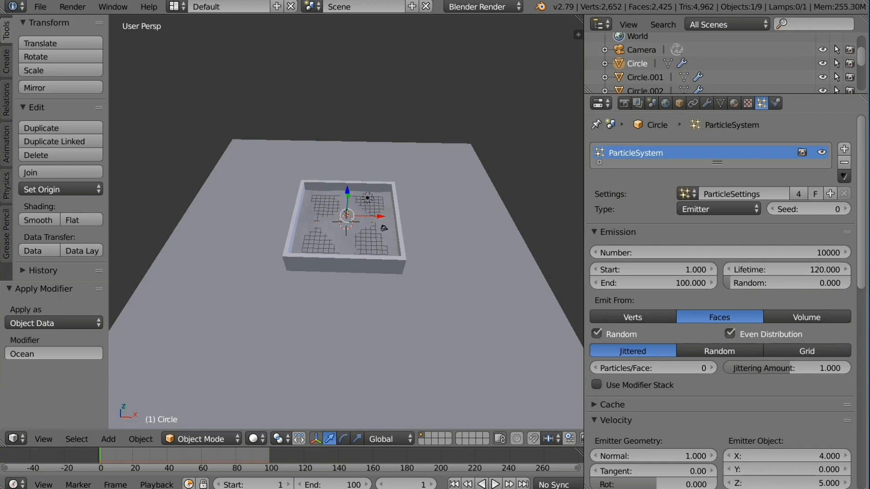
Review the emitter's particle physics and render settings, and play the animation to check the shortened emission
scroll(725, 299, down, 2)
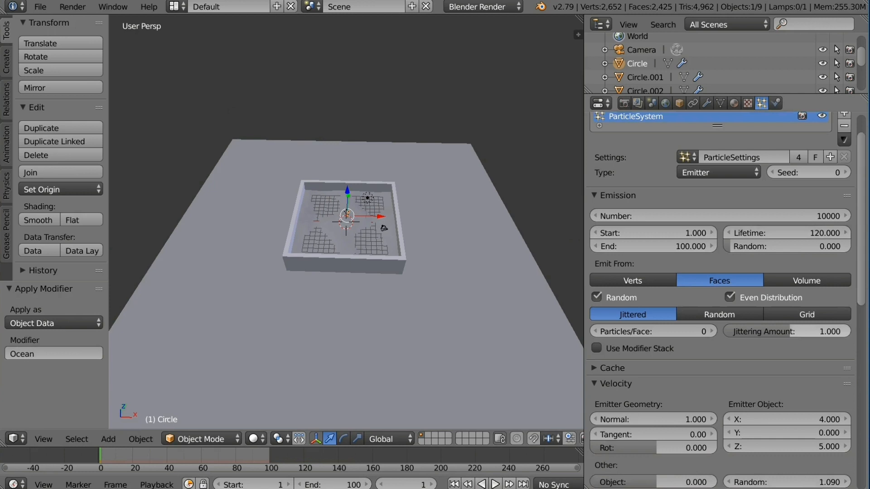
scroll(720, 299, down, 9)
scroll(725, 299, down, 11)
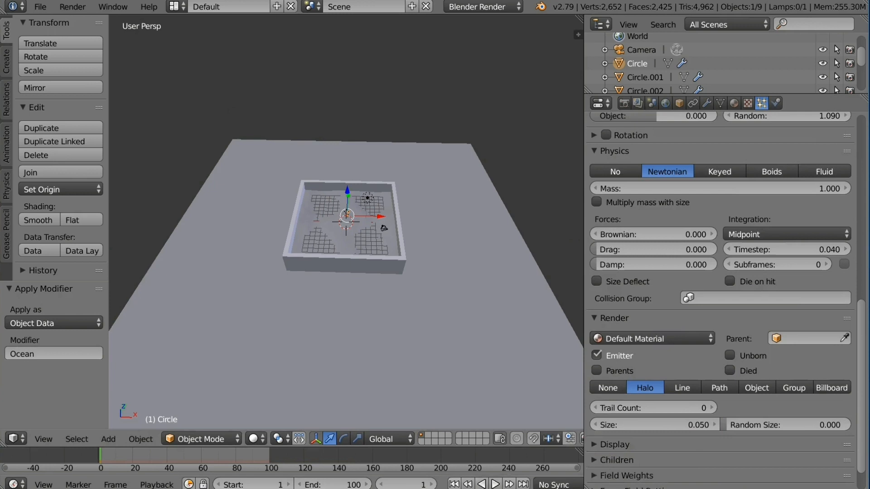
click(496, 484)
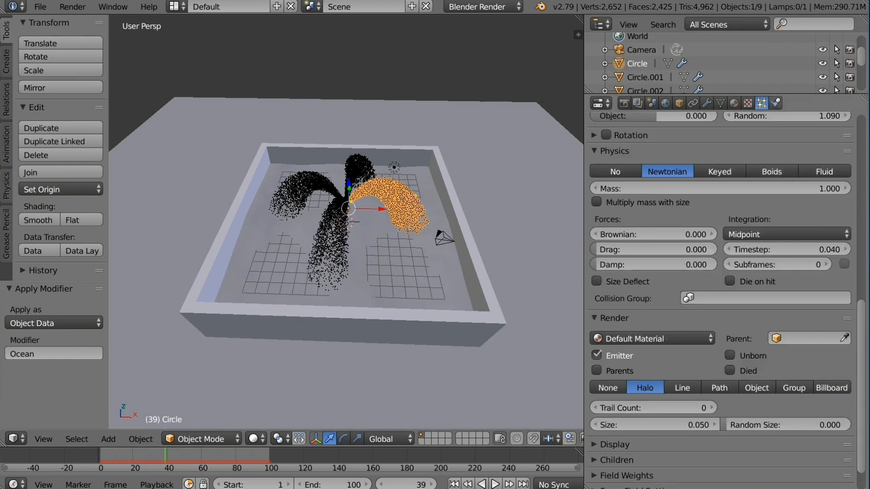
Add a Dynamic Paint brush to the Circle emitter, with Particle System as the paint source and ParticleSystem as its system
click(776, 103)
click(661, 212)
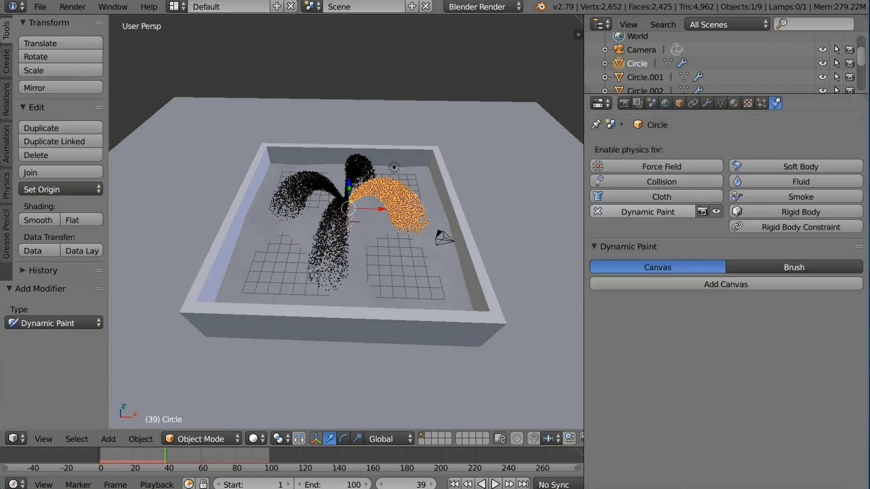
click(794, 267)
click(725, 284)
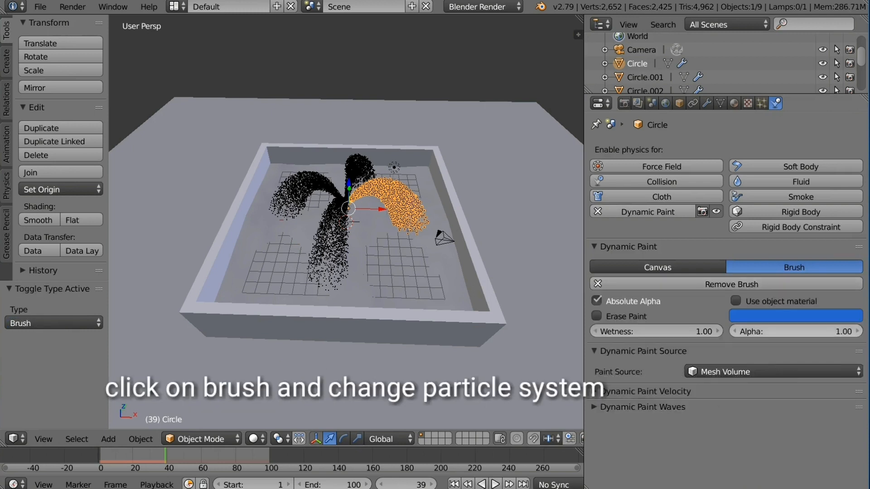
click(773, 372)
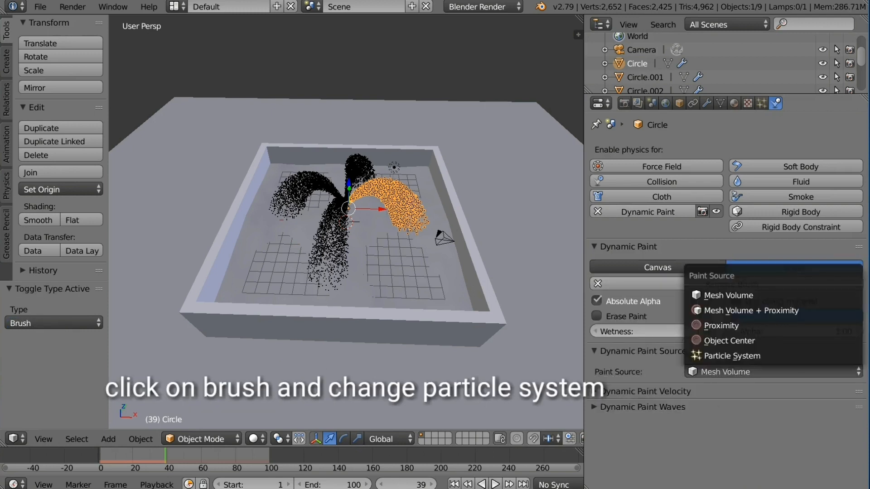
click(732, 356)
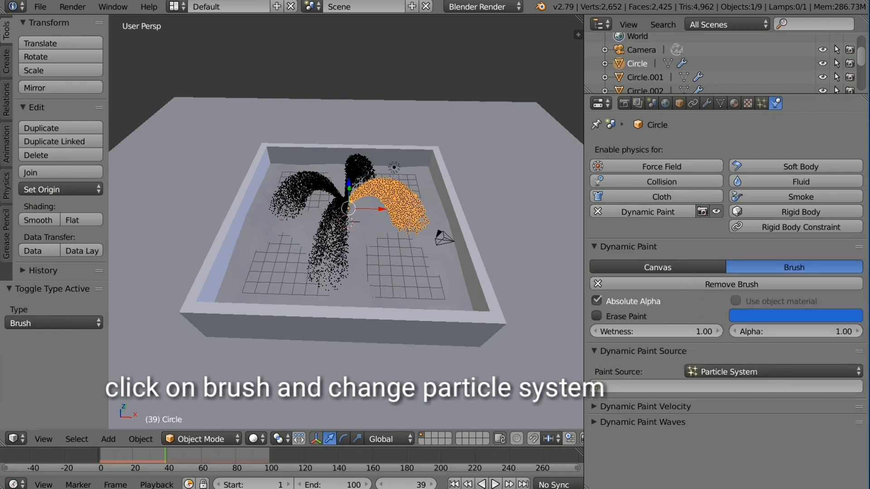
click(598, 386)
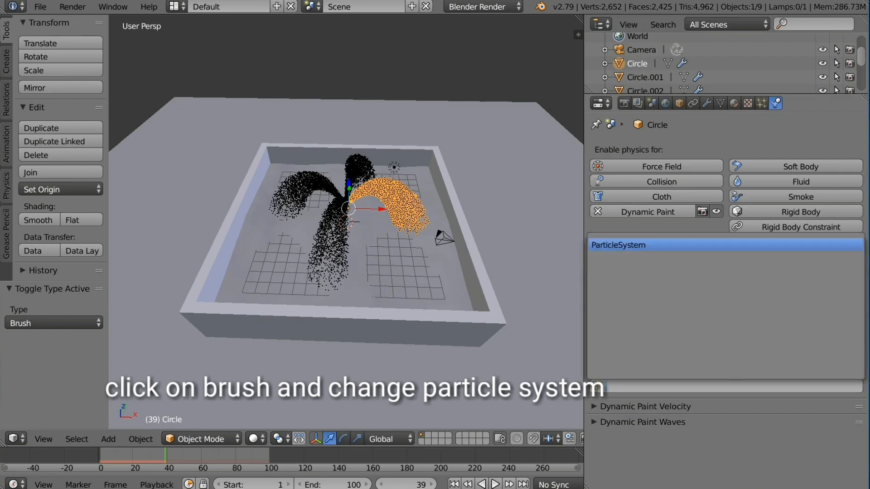
click(619, 245)
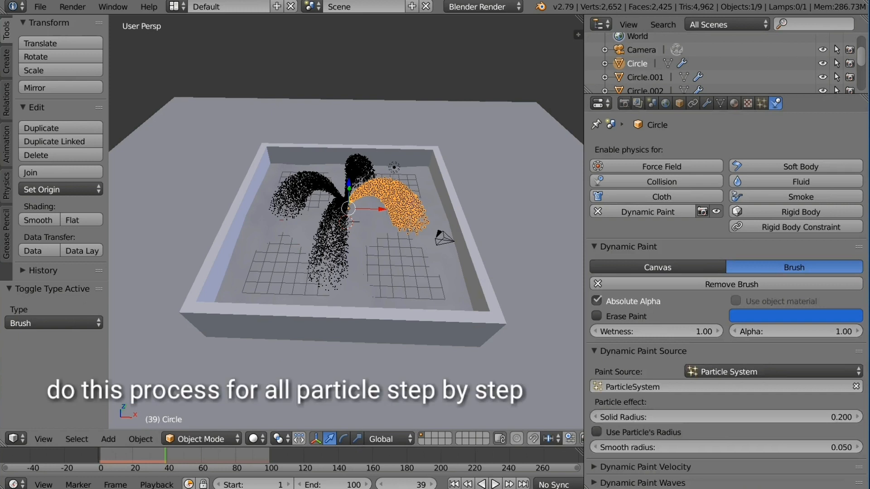
Give the Circle.001 emitter a Dynamic Paint brush using Particle System as the paint source and its ParticleSystem
right_click(330, 201)
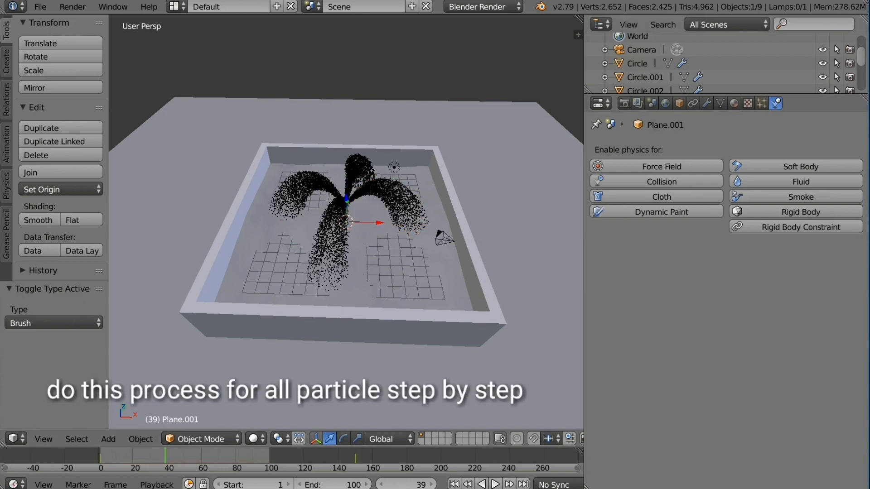
right_click(357, 170)
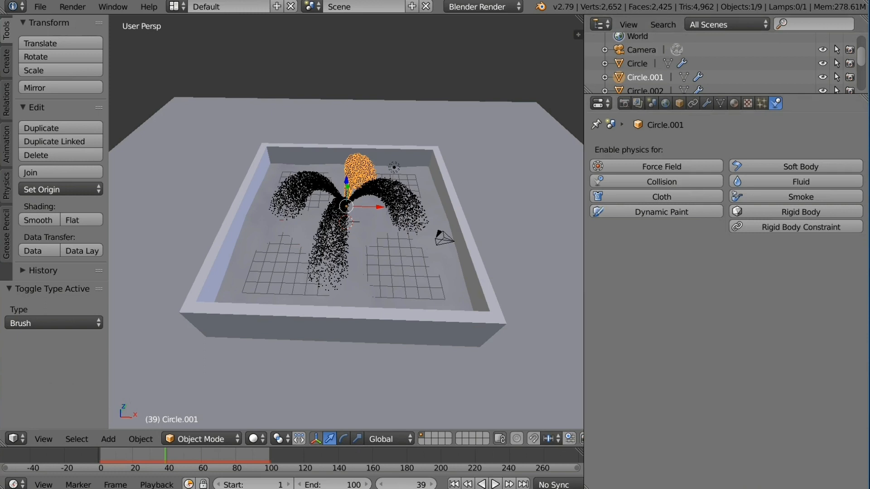
click(661, 212)
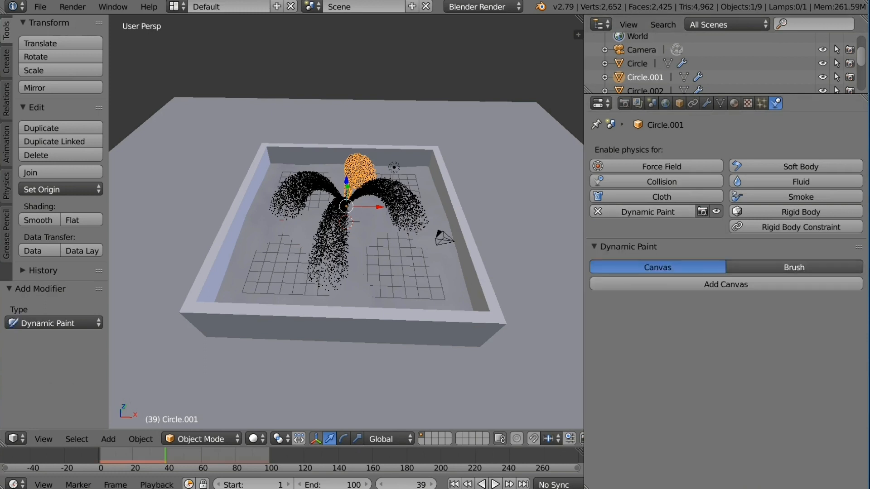
click(794, 267)
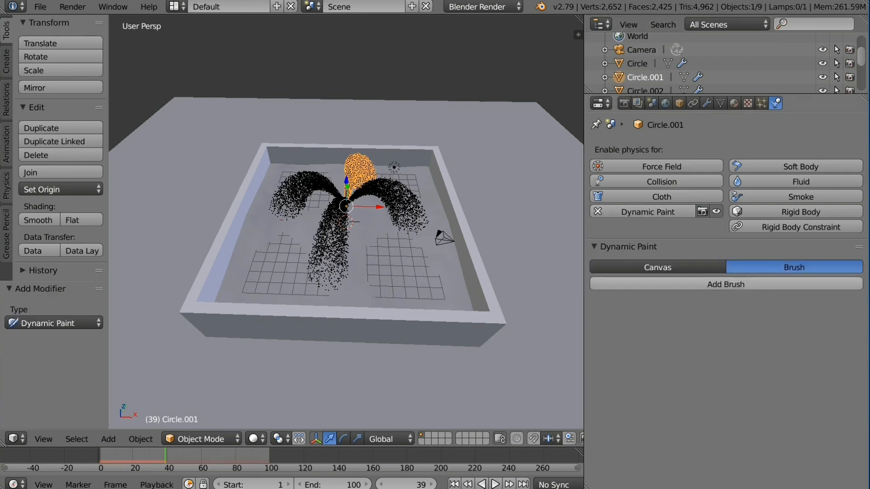
click(726, 285)
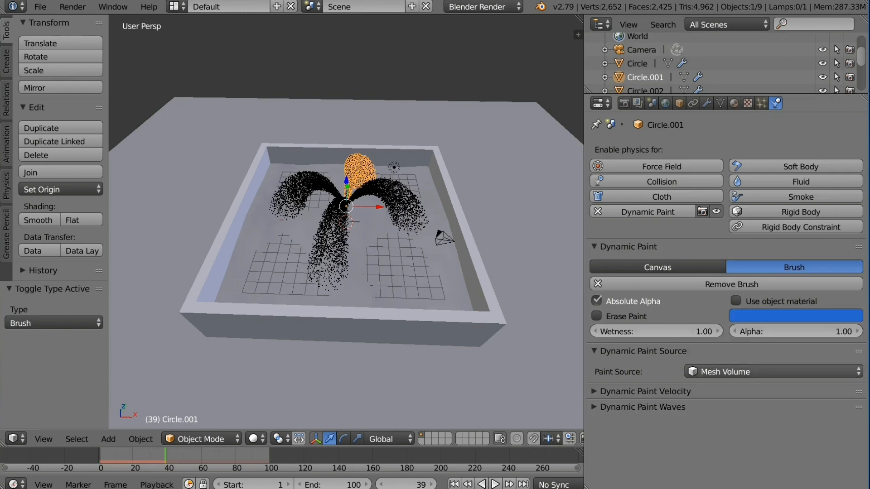
click(772, 371)
click(731, 355)
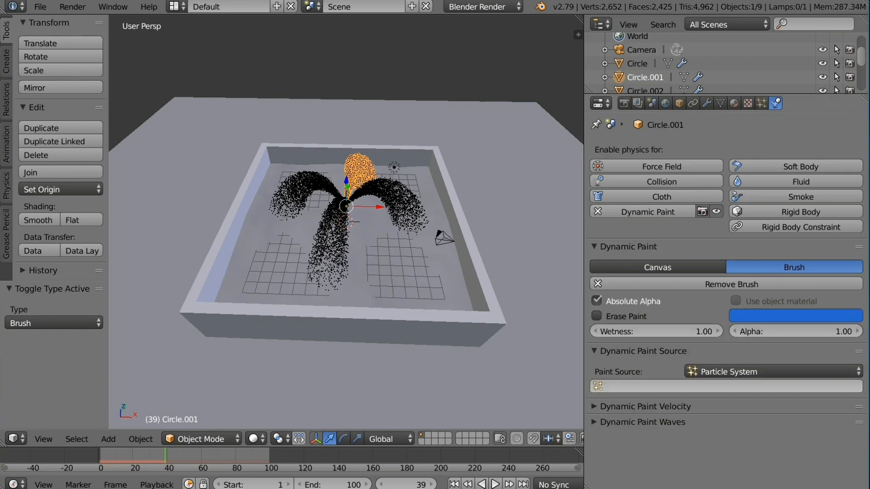
click(725, 386)
key(Return)
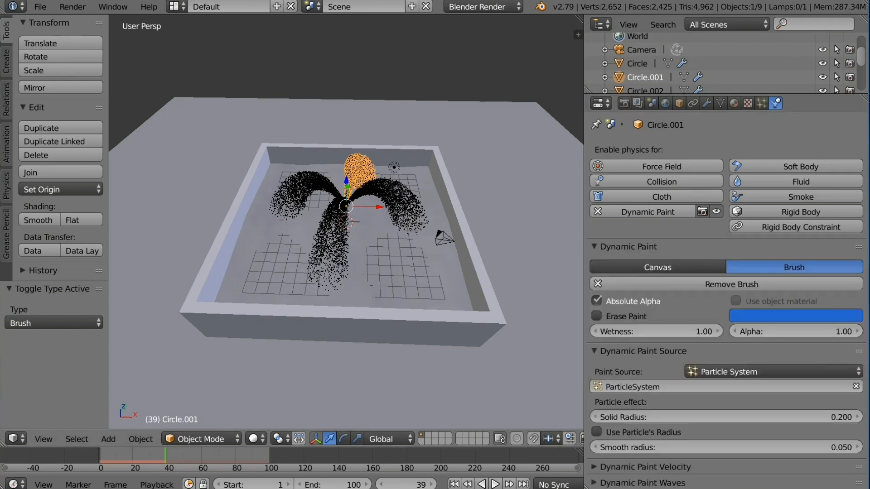
Give the Circle.002 emitter a Dynamic Paint brush using Particle System as the paint source and its ParticleSystem
right_click(330, 200)
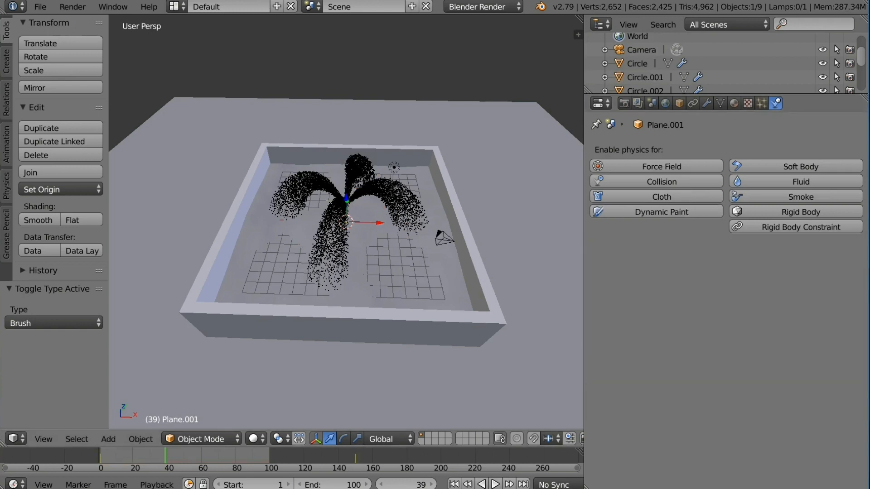
right_click(306, 186)
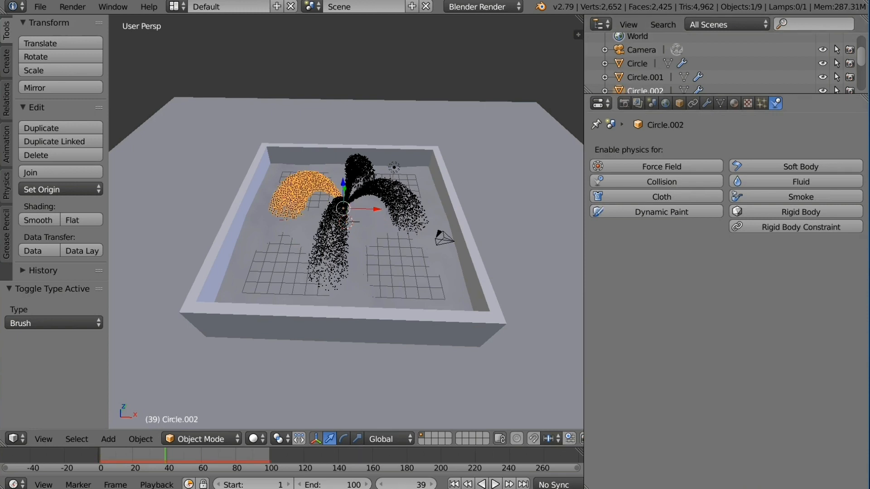
click(656, 213)
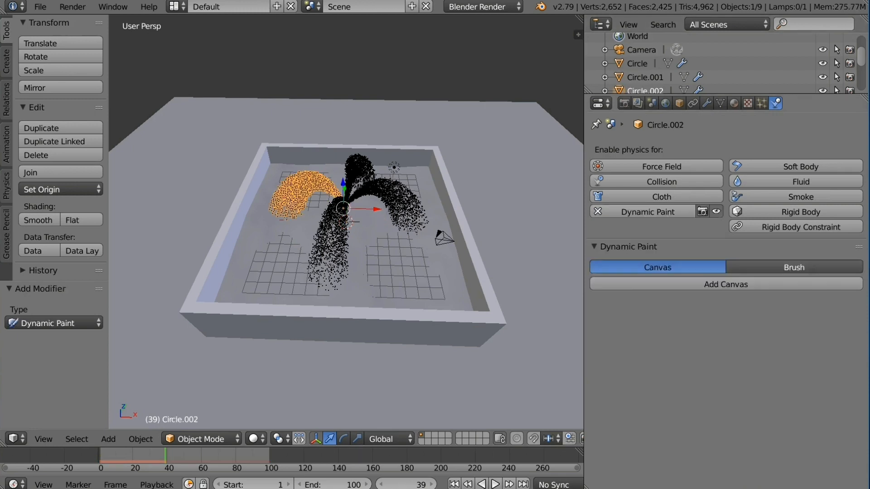
click(788, 268)
click(780, 284)
click(774, 371)
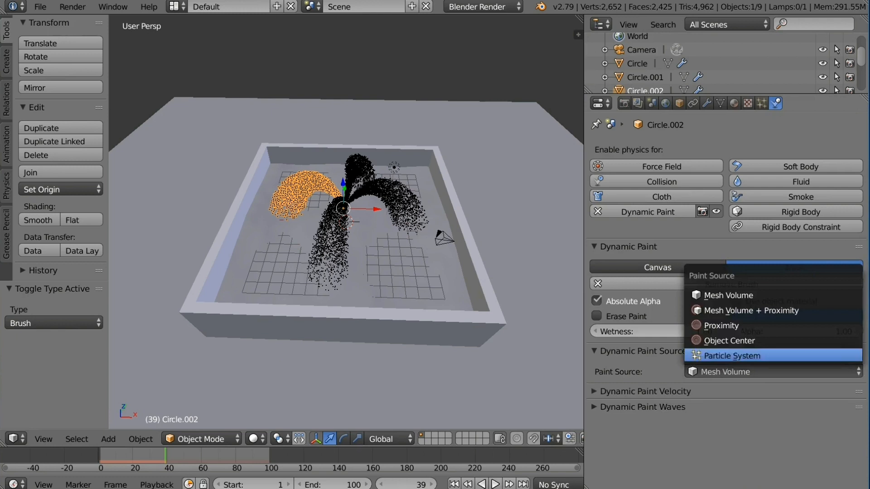
click(732, 356)
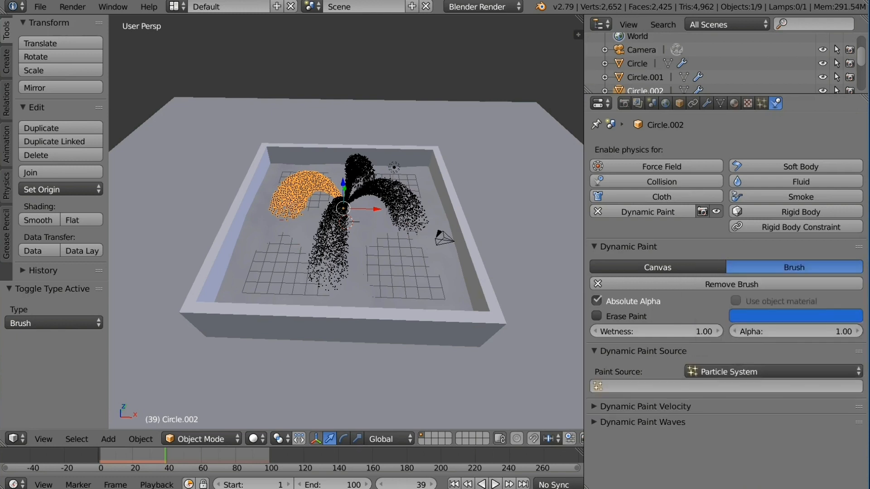
click(727, 387)
key(Return)
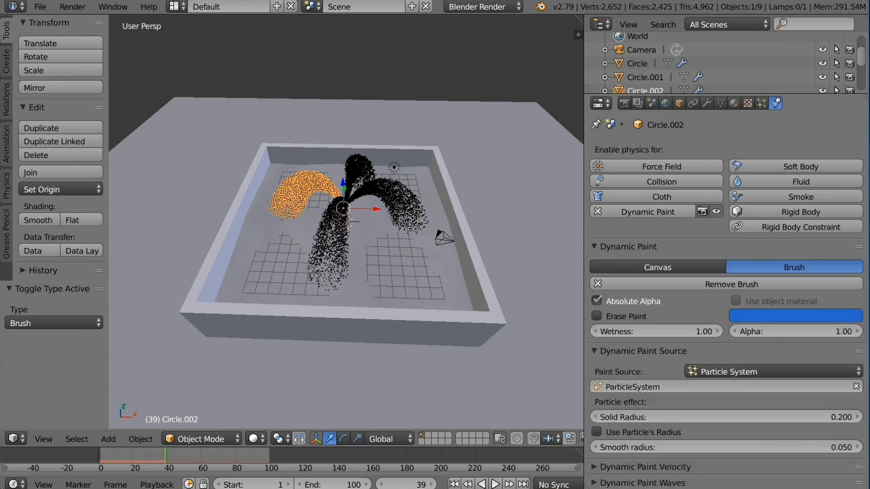
Give the Circle.003 emitter a Dynamic Paint brush using Particle System as the paint source and its ParticleSystem
scroll(725, 63, down, 1)
click(645, 87)
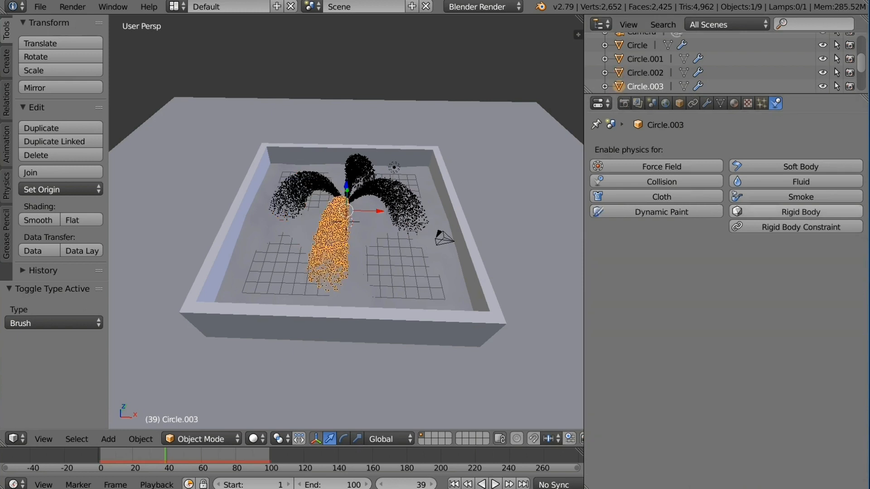
click(661, 212)
click(794, 268)
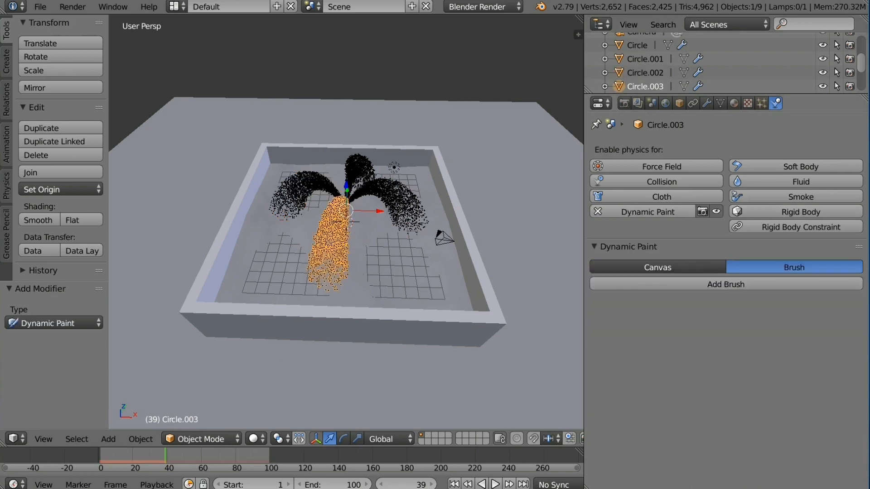
click(726, 284)
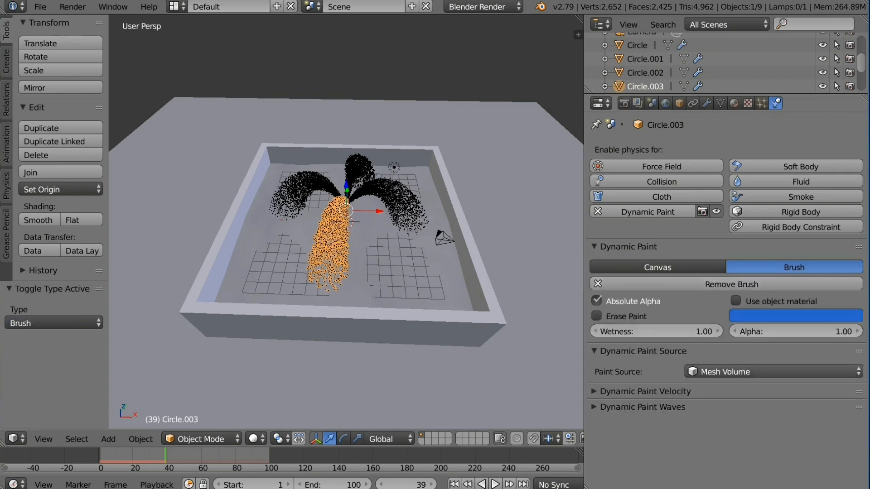
click(770, 372)
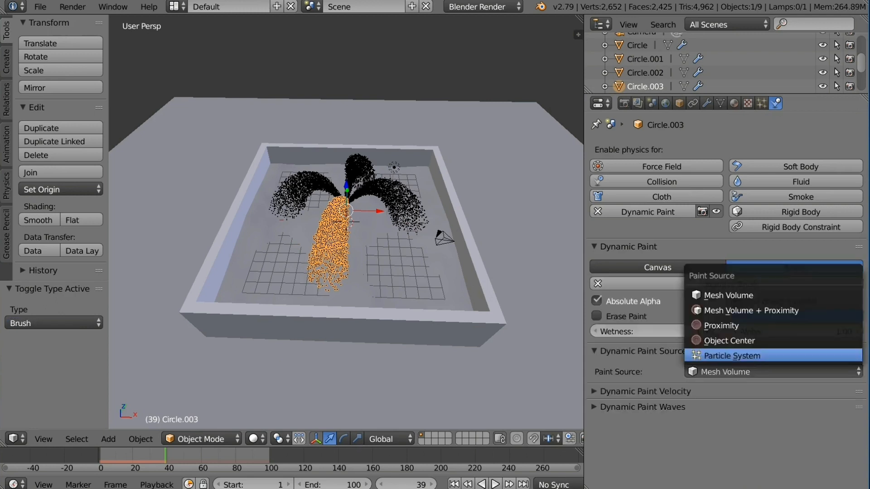
click(732, 356)
click(726, 387)
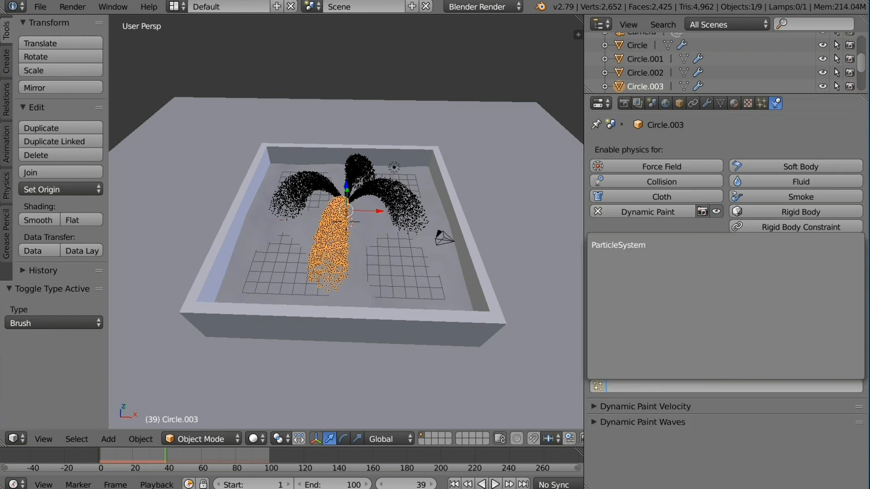
click(619, 246)
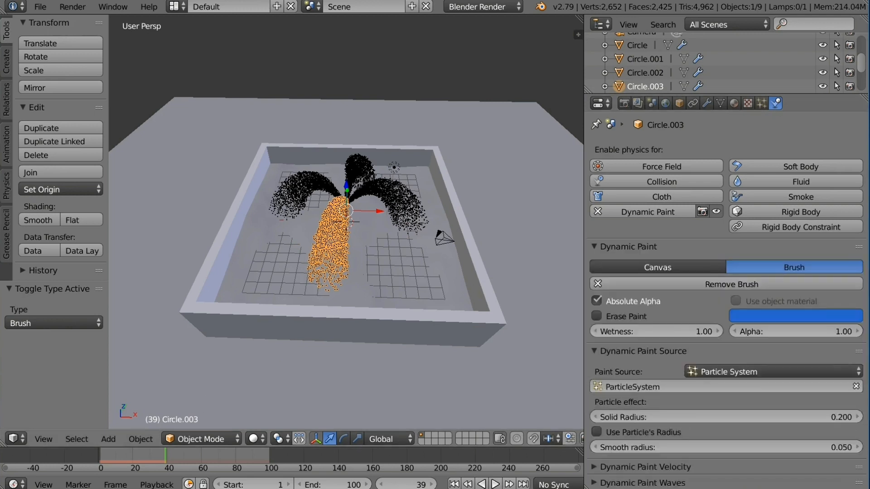
Identify the water surface Plane.001 by briefly hiding it, and add a Dynamic Paint canvas to it
right_click(329, 201)
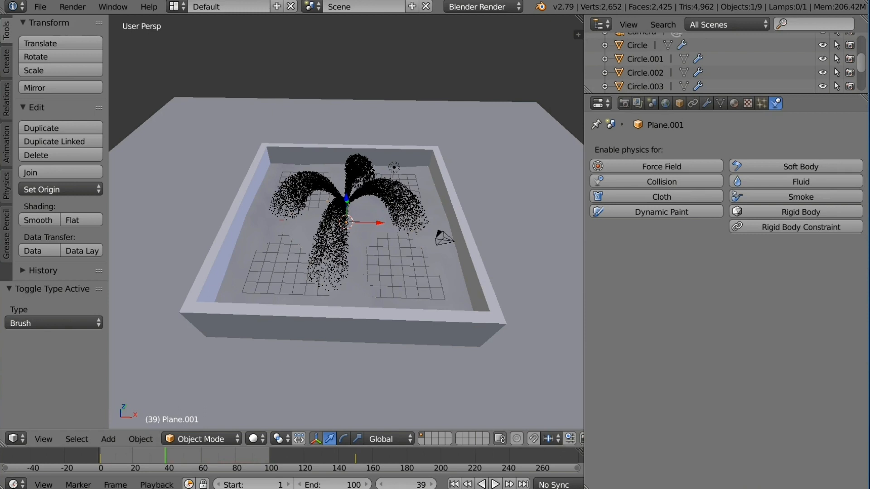
scroll(725, 61, down, 3)
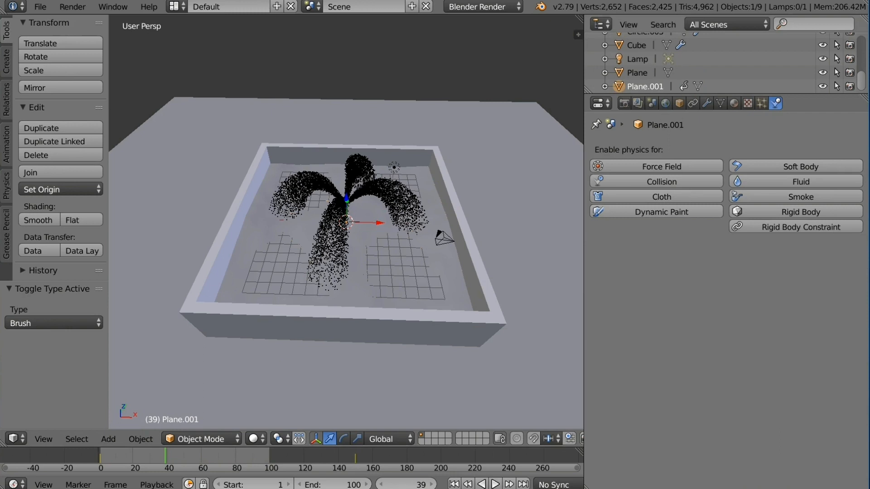
key(h)
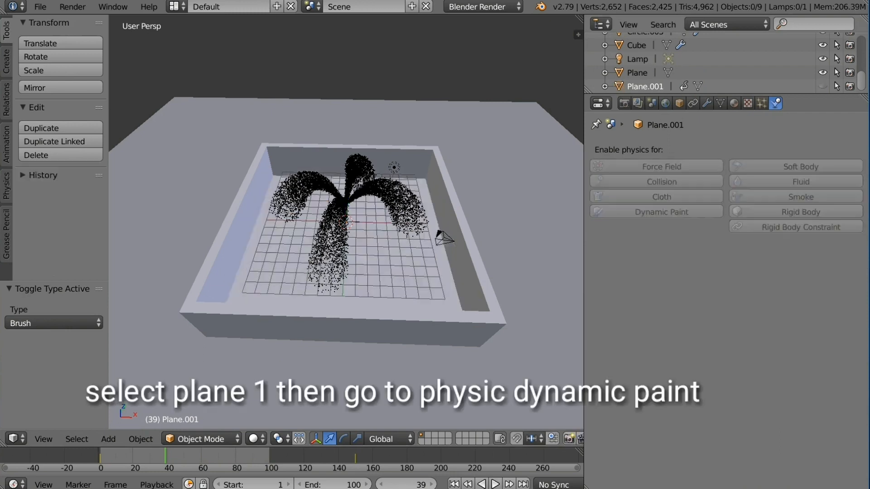
key(alt+h)
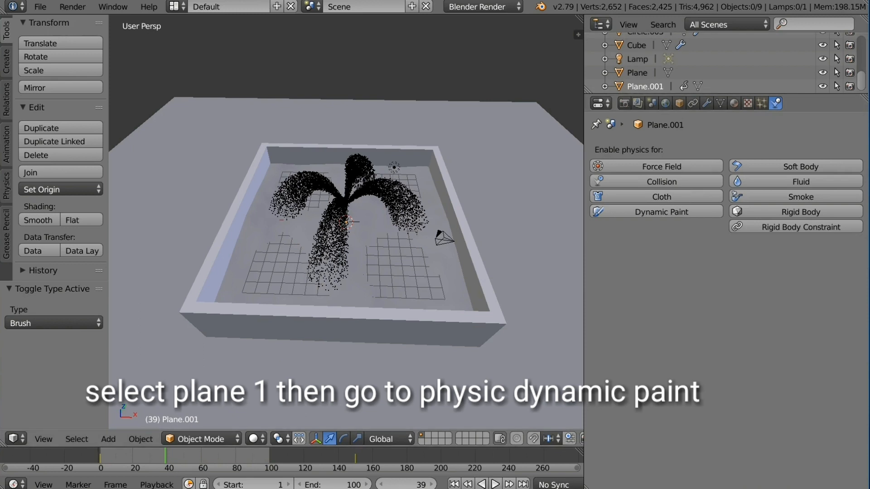
click(645, 87)
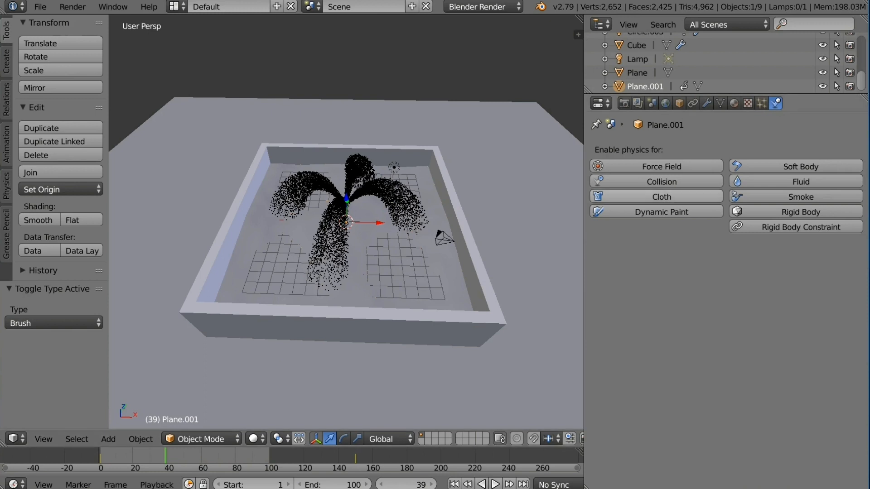
click(662, 212)
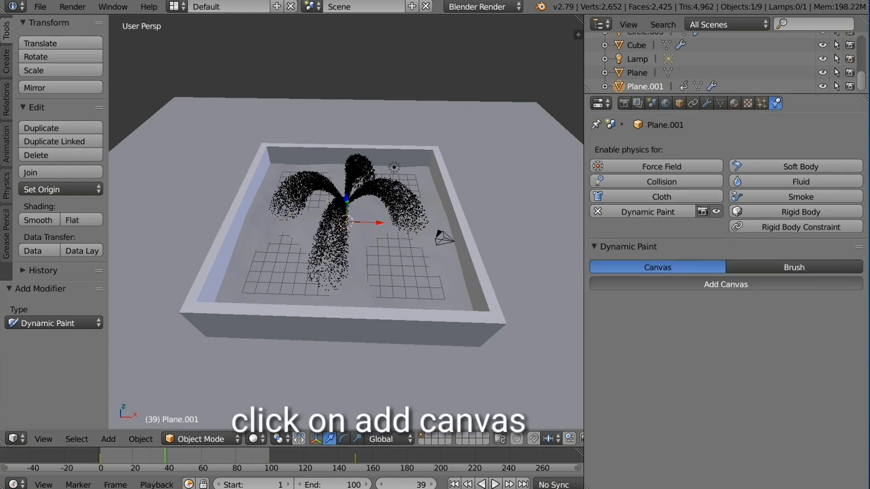
click(726, 285)
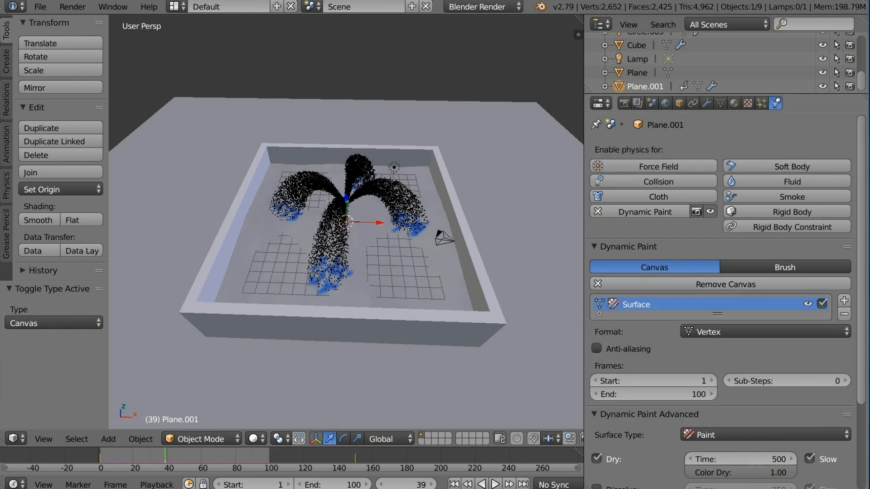
Set the surface type of Plane.001's Dynamic Paint canvas to Displace
scroll(726, 301, down, 2)
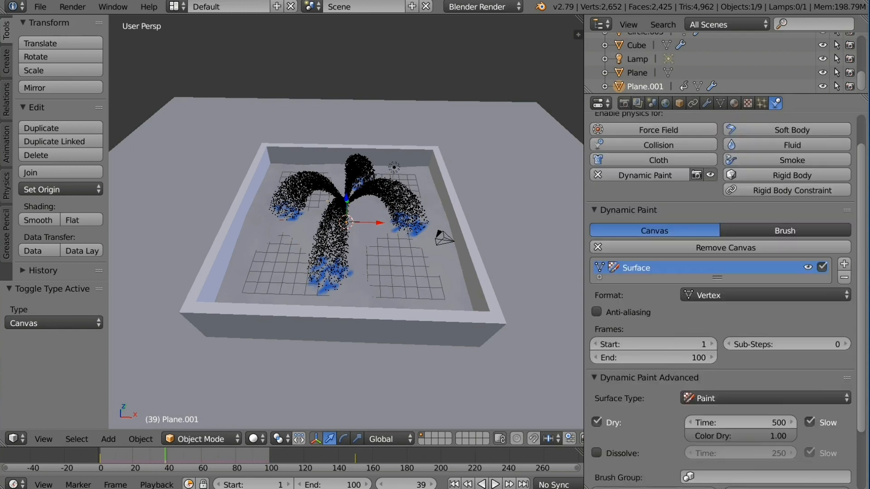
click(766, 398)
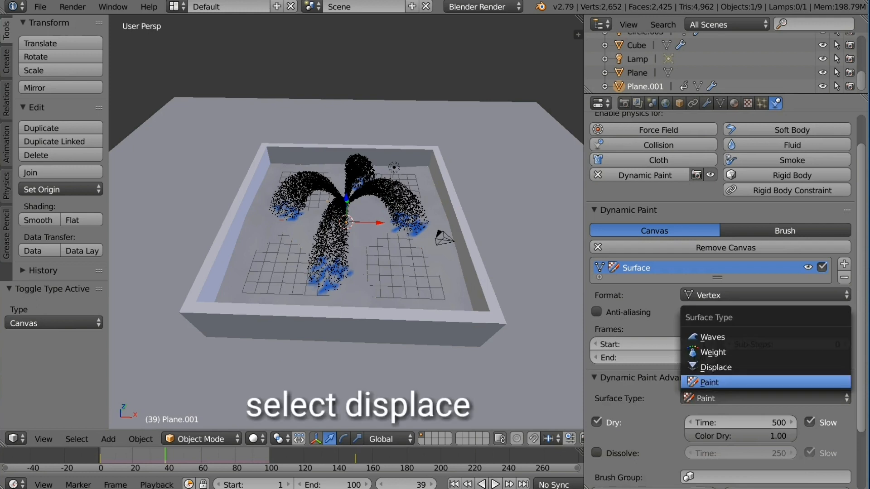
click(716, 367)
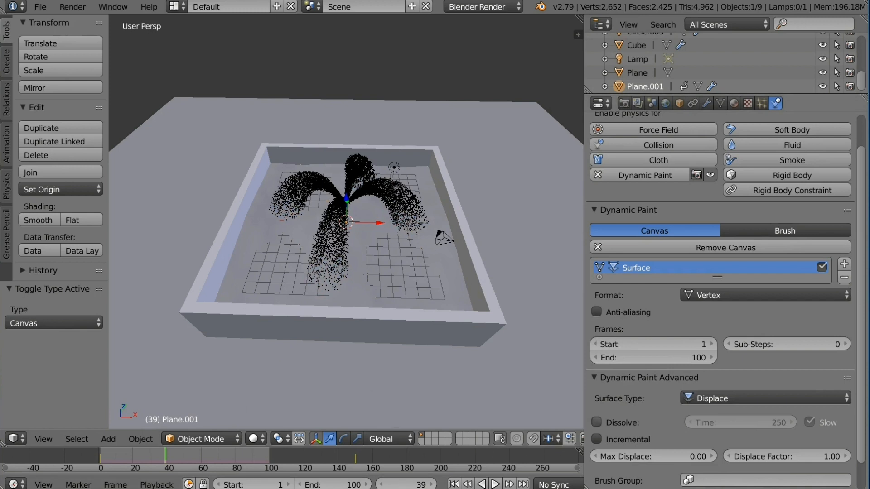
Play the animation from the first frame and examine up close how the particles displace the water surface
key(shift+Left)
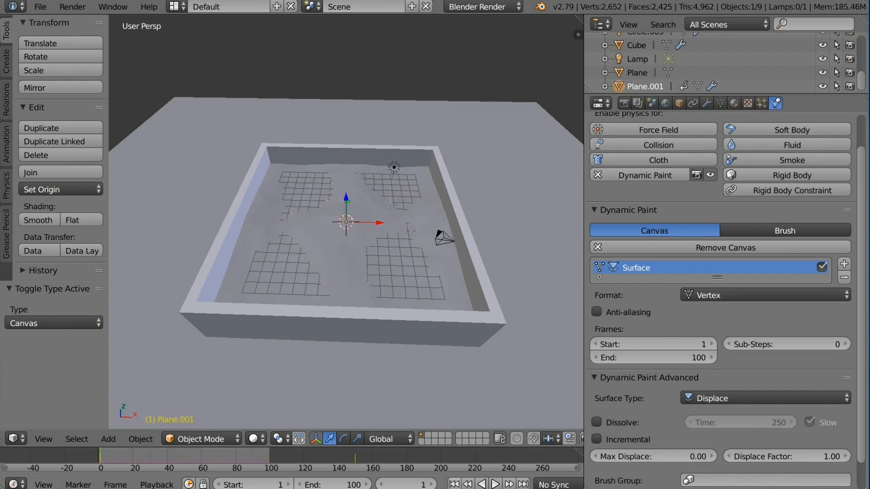
key(alt+a)
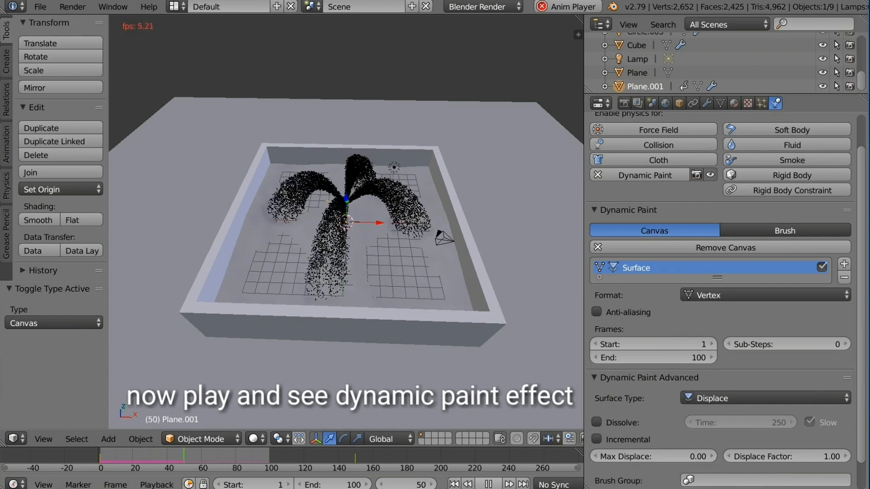
scroll(346, 222, up, 2)
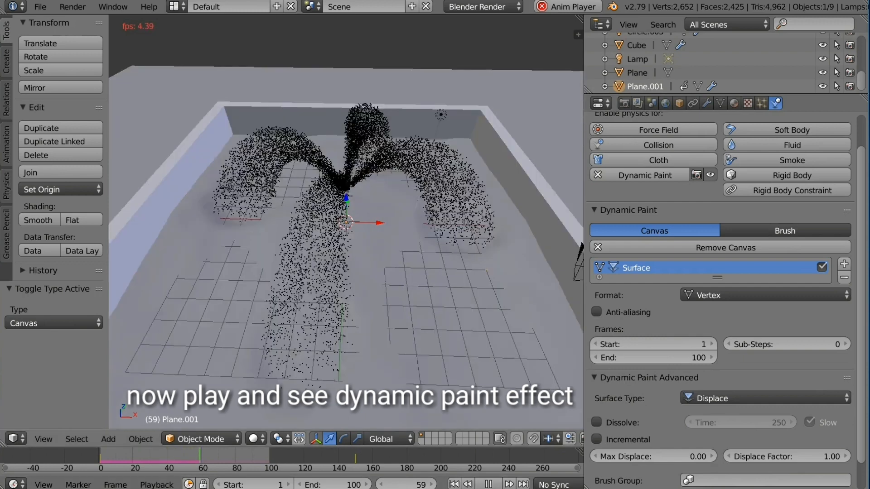
scroll(346, 222, up, 3)
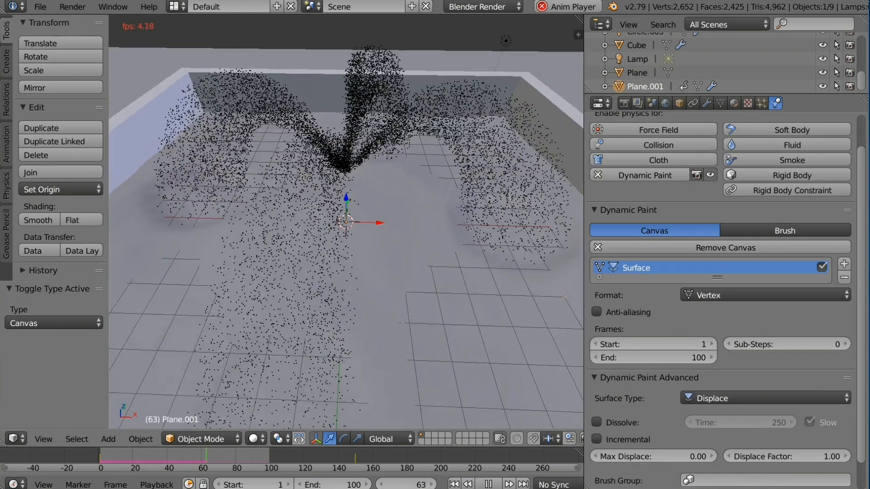
scroll(346, 222, down, 2)
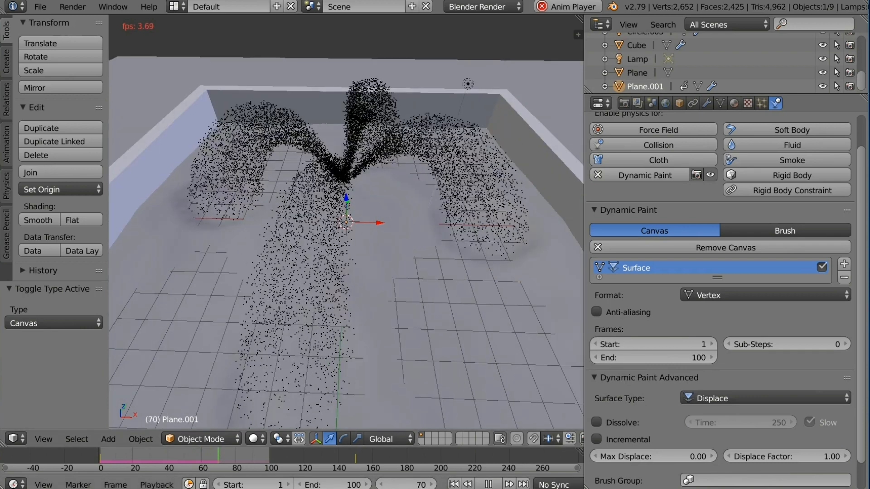
key(alt+a)
key(shift+Left)
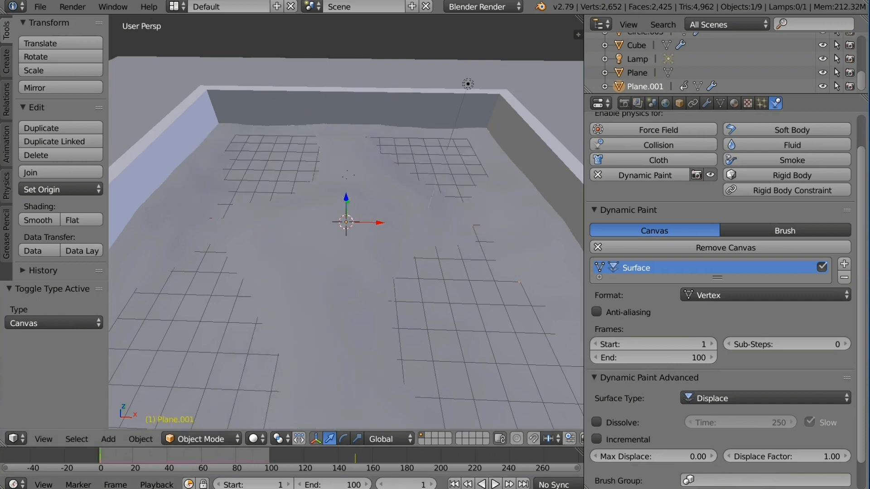
key(alt+a)
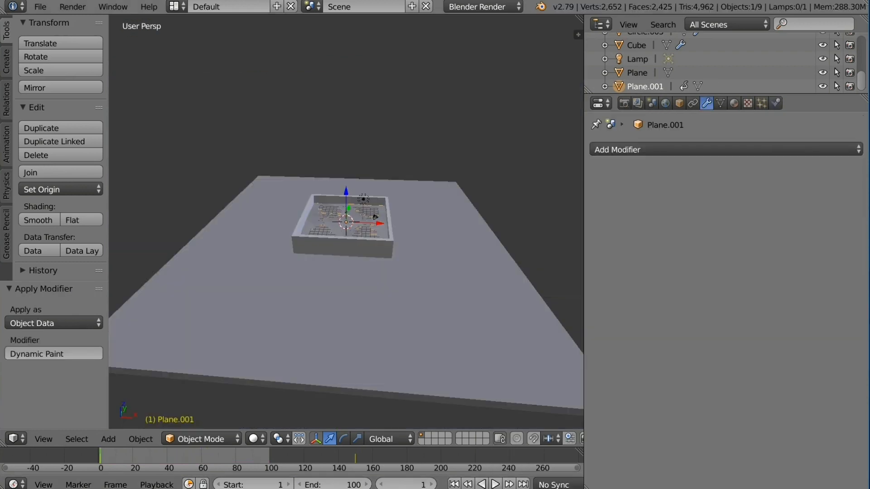
Switch the render engine to Cycles Render and create a new material on the water surface Plane.001
click(482, 6)
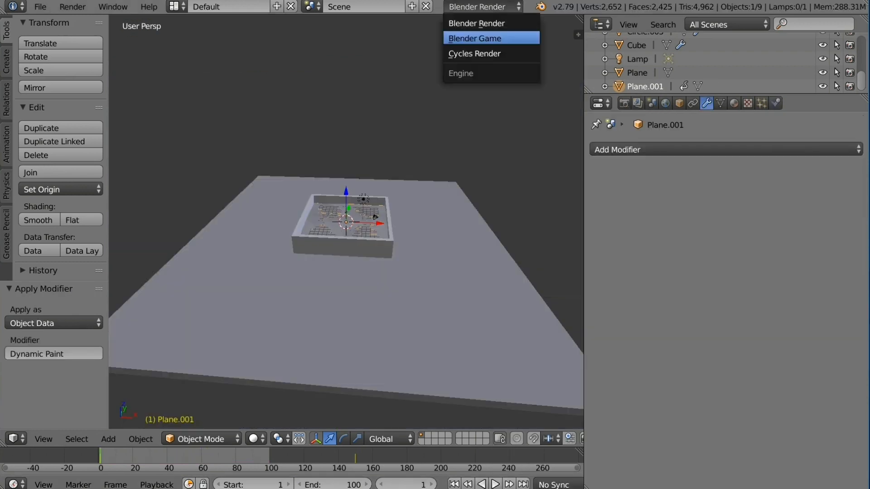
click(475, 53)
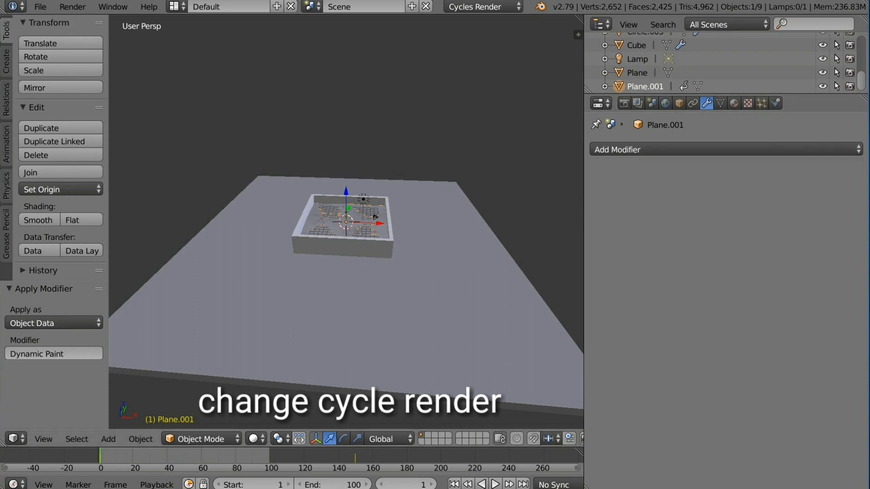
click(734, 104)
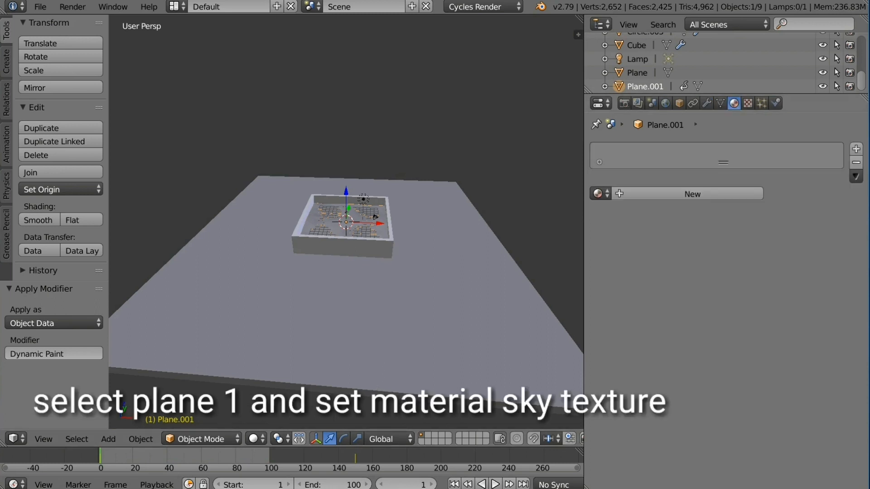
click(692, 194)
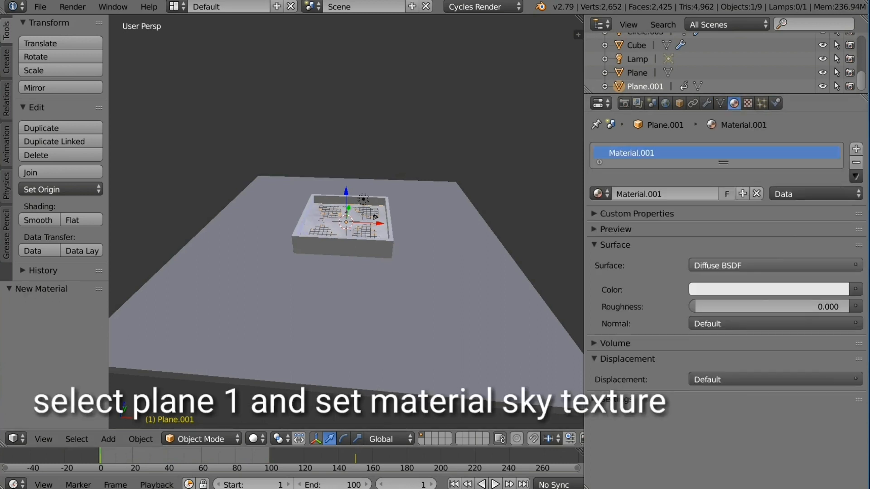
Use a Sky Texture as the water material's diffuse color and preview the scene with Rendered viewport shading
click(856, 289)
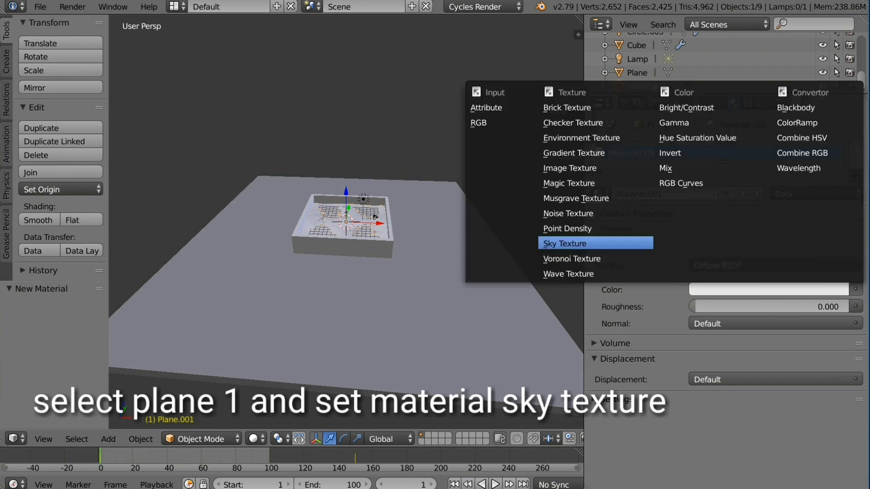
click(565, 244)
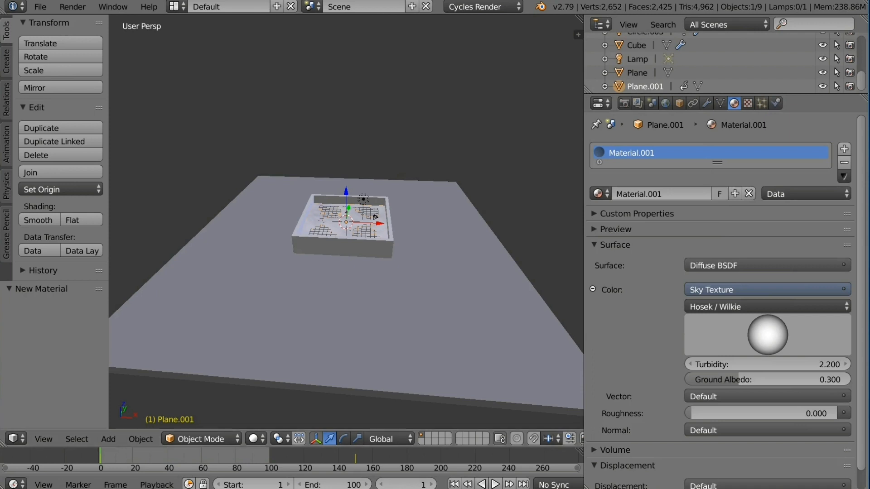
click(257, 439)
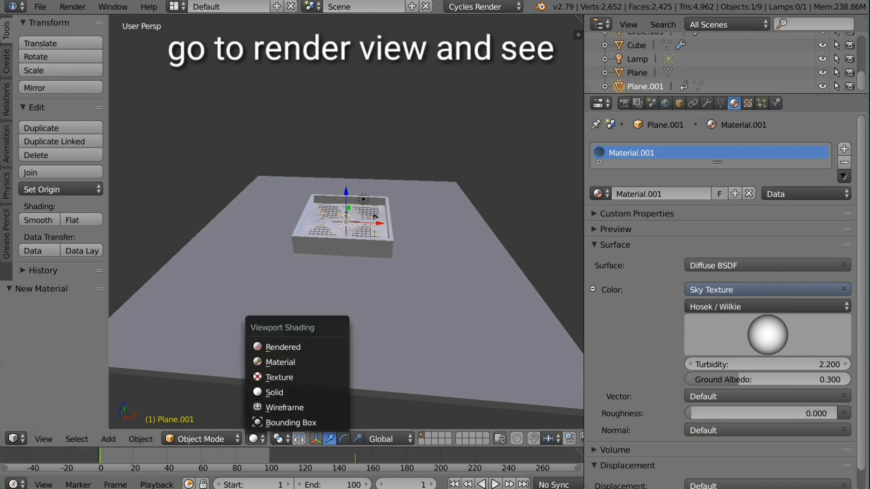
click(281, 347)
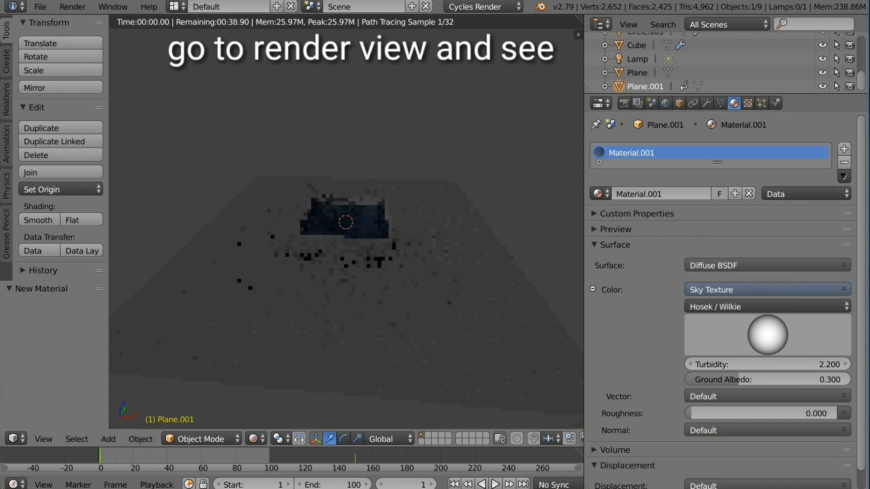
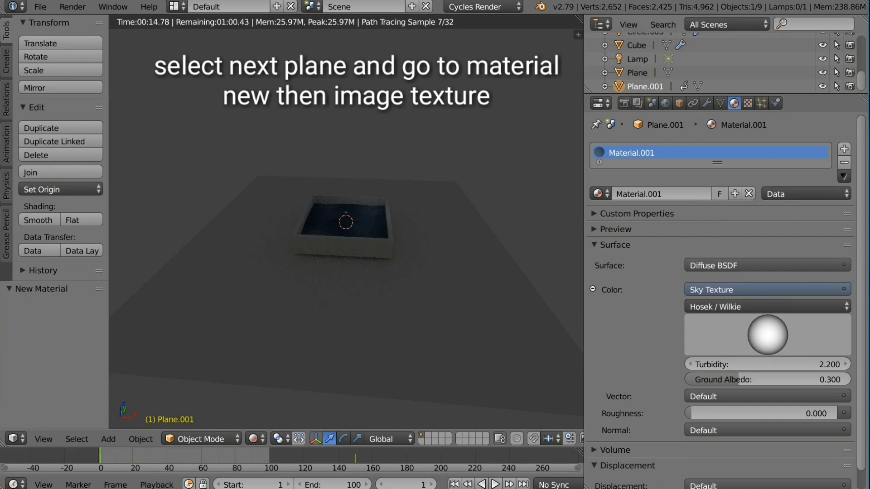
Give the ground Plane a new material with an Image Texture color using TrafficMASTER-Greenspace-Green-Texture-18-In-X-18-In.jpg
click(638, 73)
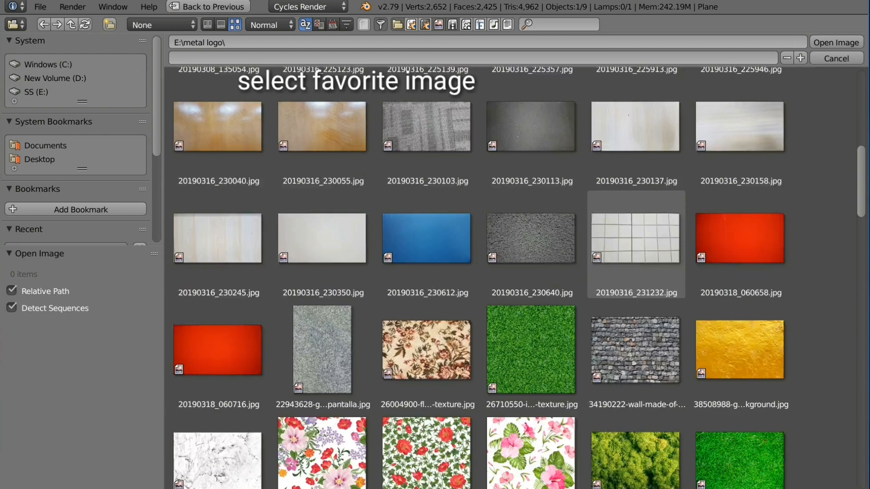
scroll(636, 272, down, 5)
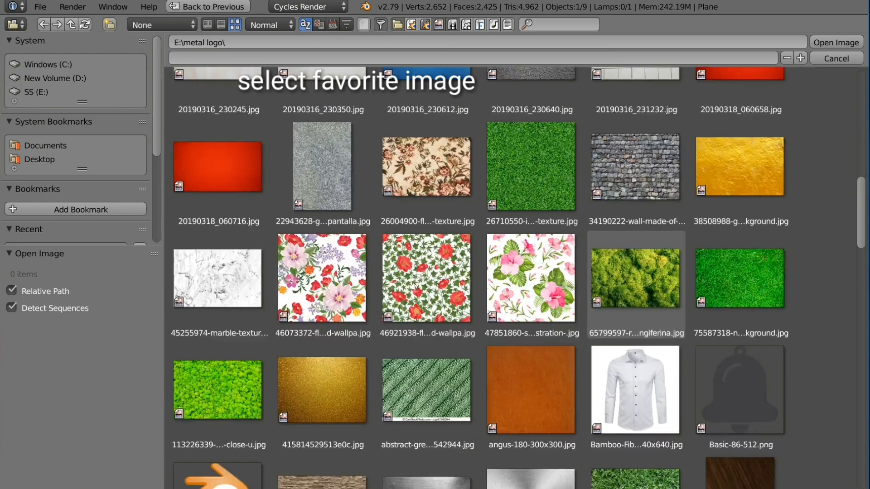
scroll(636, 280, down, 3)
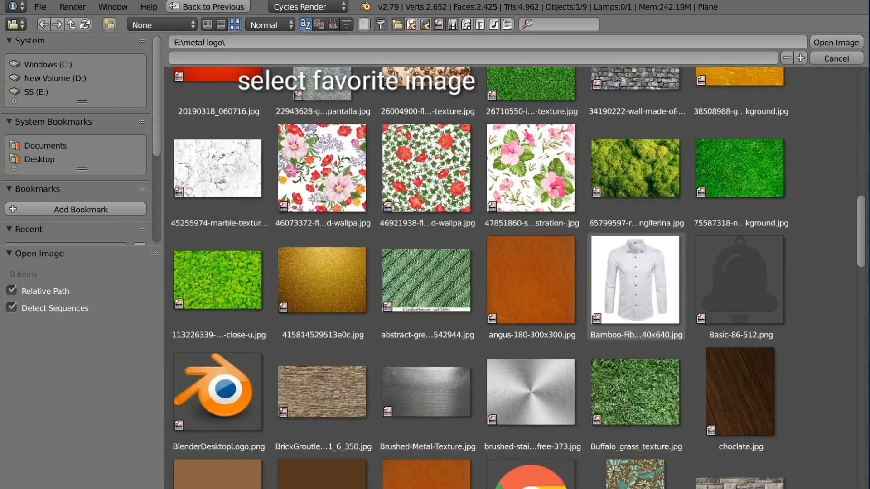
scroll(636, 272, down, 4)
scroll(637, 227, down, 3)
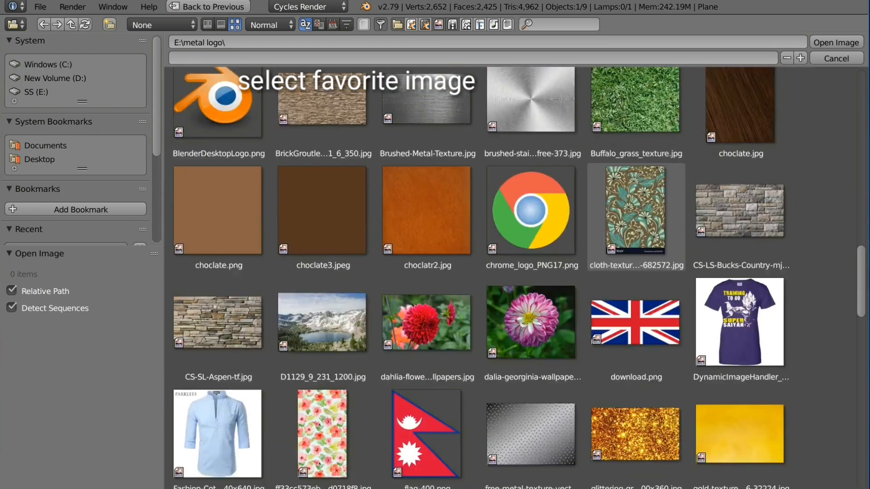
scroll(636, 236, down, 4)
scroll(636, 258, down, 5)
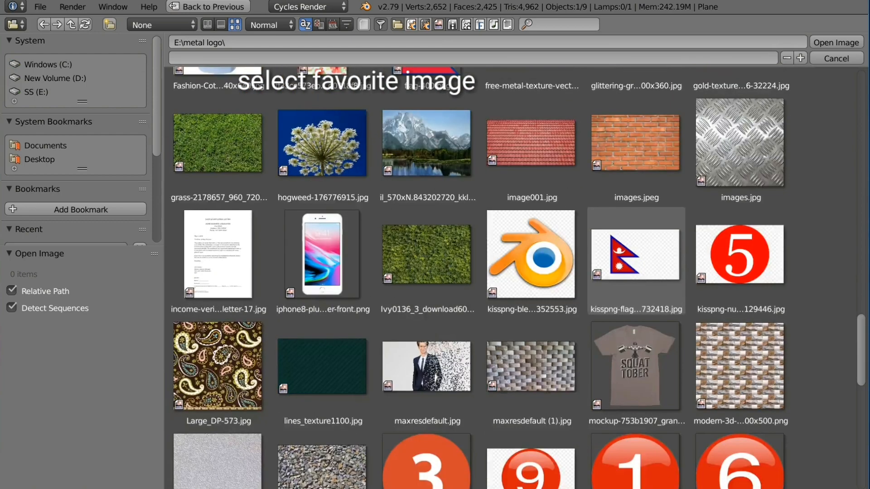
scroll(636, 272, down, 5)
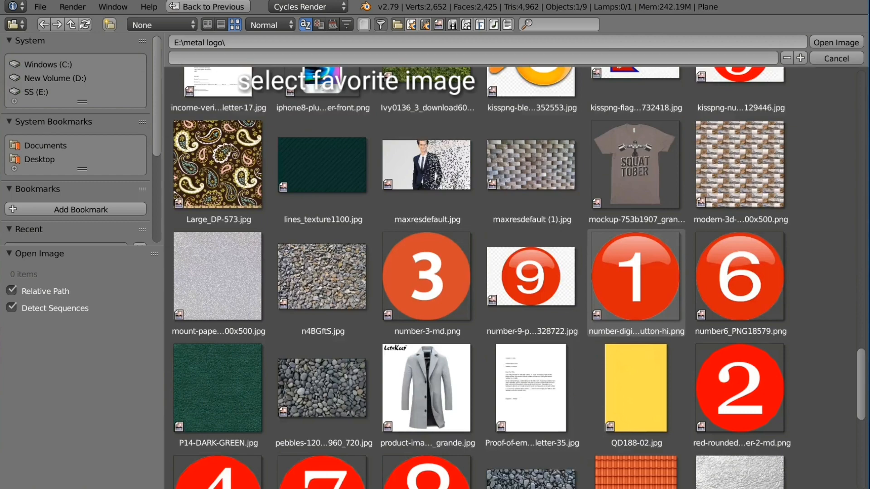
scroll(636, 271, down, 1)
scroll(636, 272, down, 2)
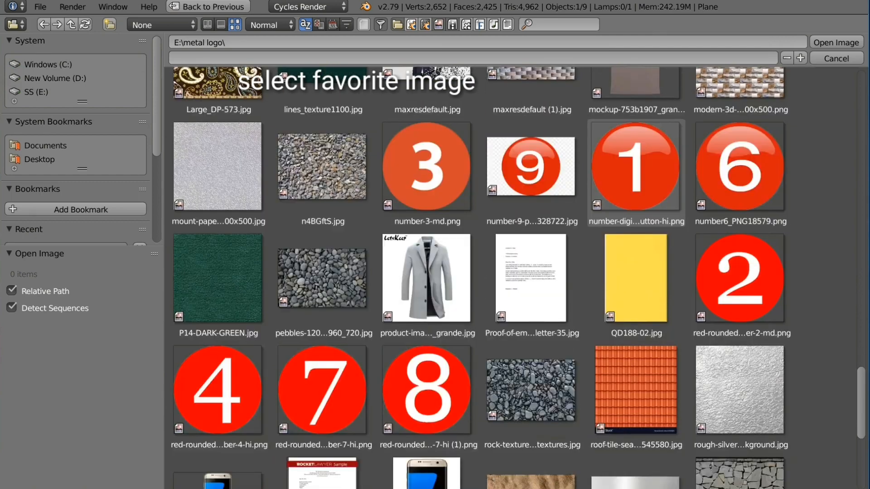
scroll(636, 172, down, 3)
scroll(636, 181, down, 5)
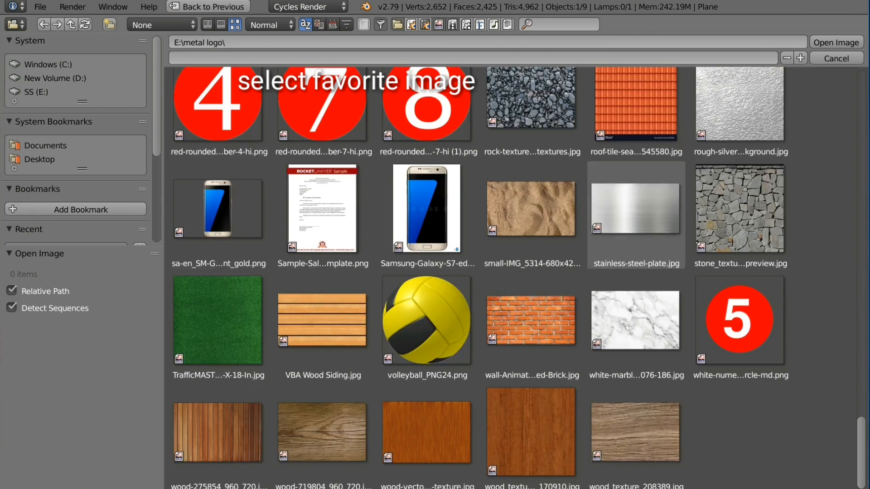
click(218, 321)
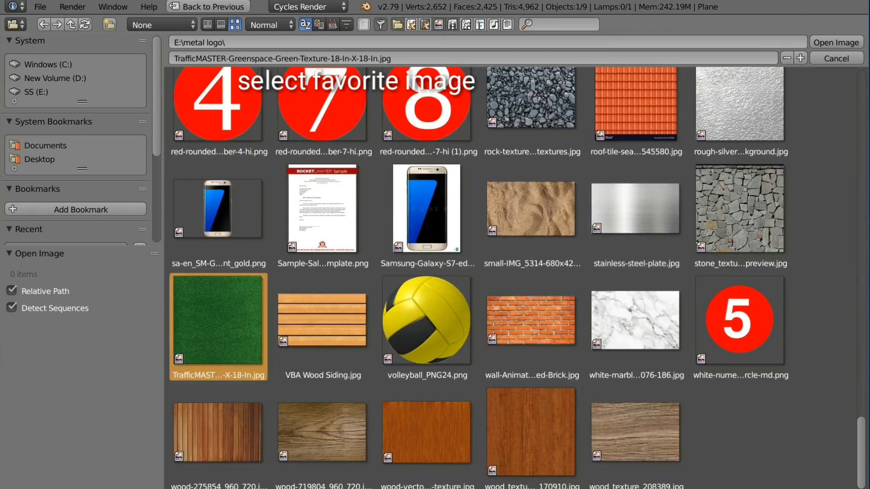
click(836, 42)
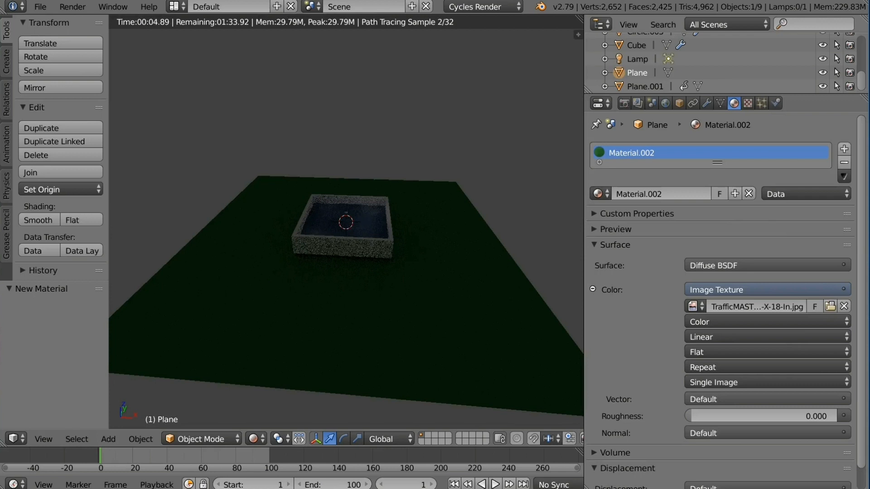
Change the lamp type to Sun and enable shader nodes for it
scroll(725, 64, up, 2)
scroll(725, 64, down, 2)
click(638, 59)
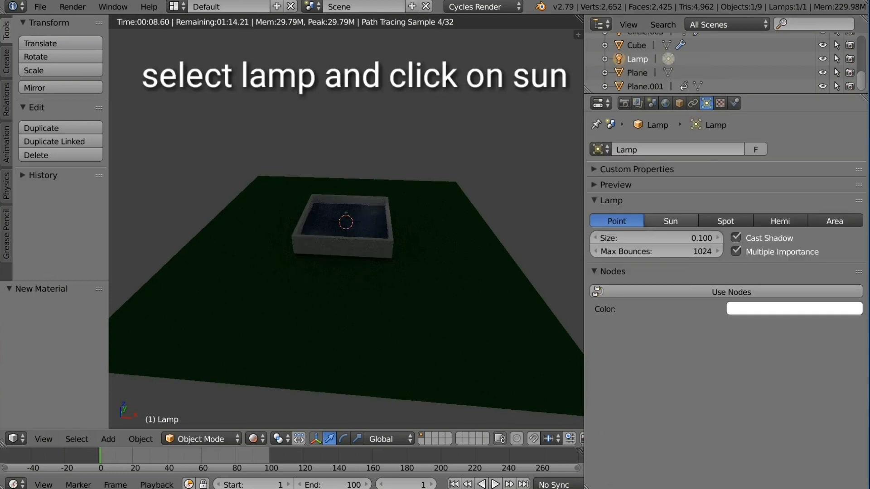
click(670, 221)
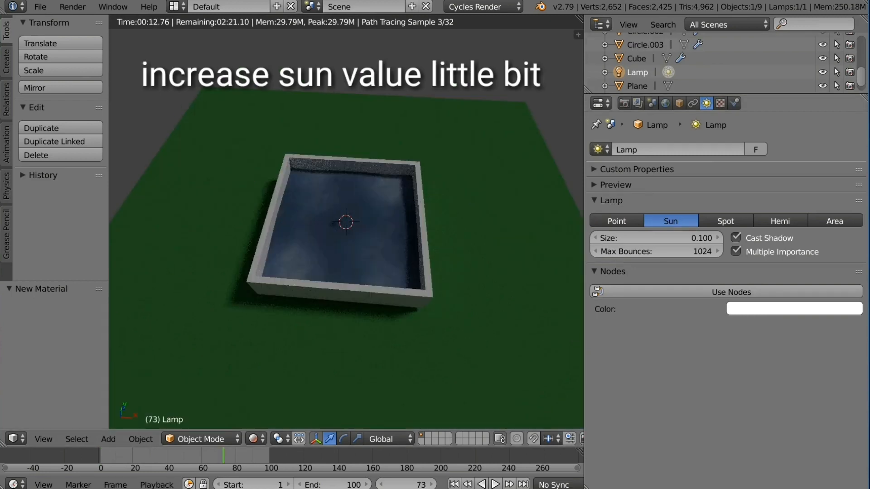
click(731, 292)
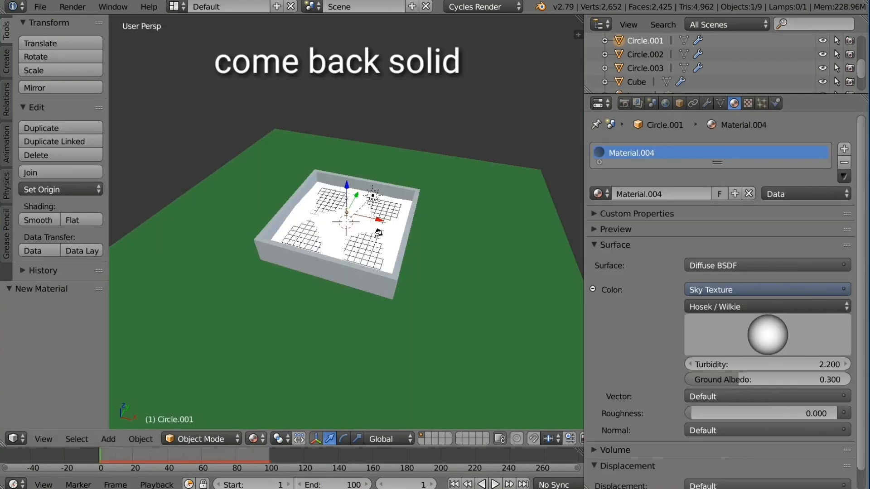
Return the viewport shading to Solid and widen the 3D view
click(256, 438)
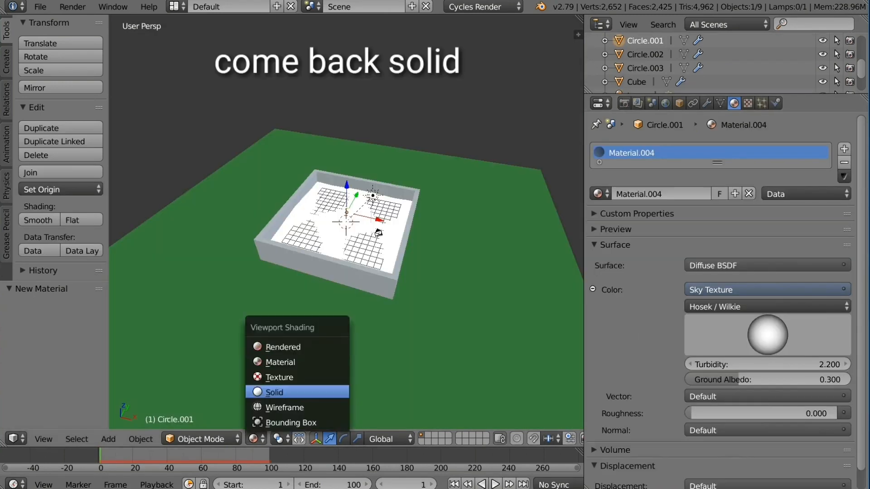
click(274, 392)
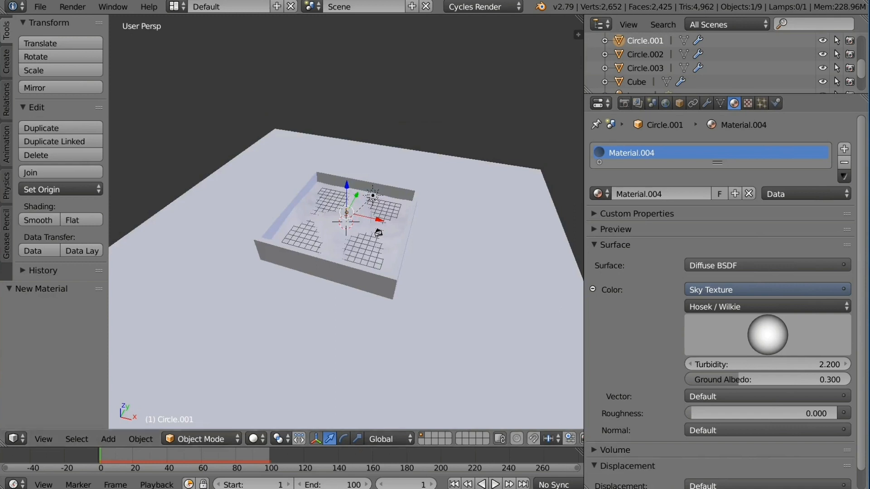
drag(584, 272, 709, 271)
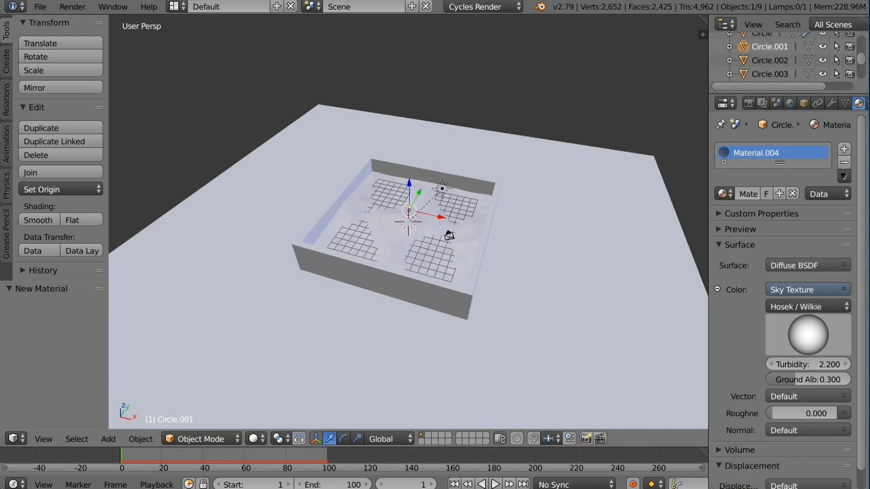
Select all objects in the scene and scale them down to about 0.224
key(a)
key(a)
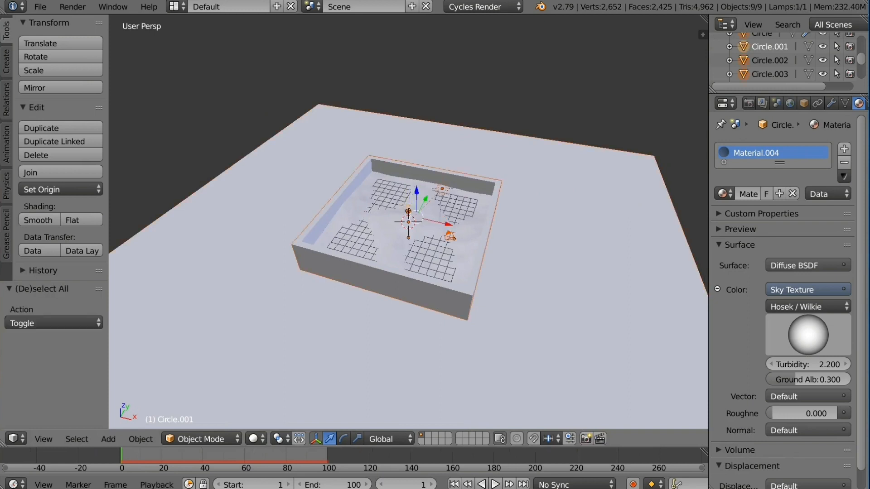
key(s)
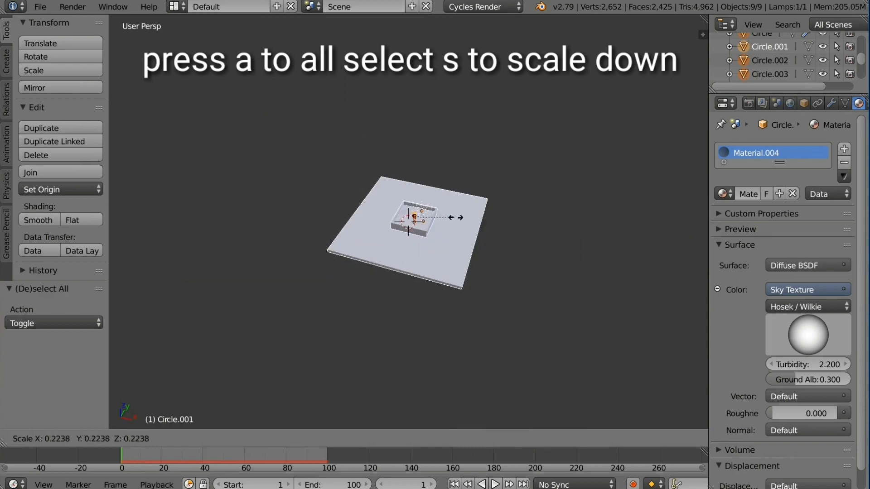
click(456, 217)
Look through the camera and enable Lock Camera to View
key(KP_0)
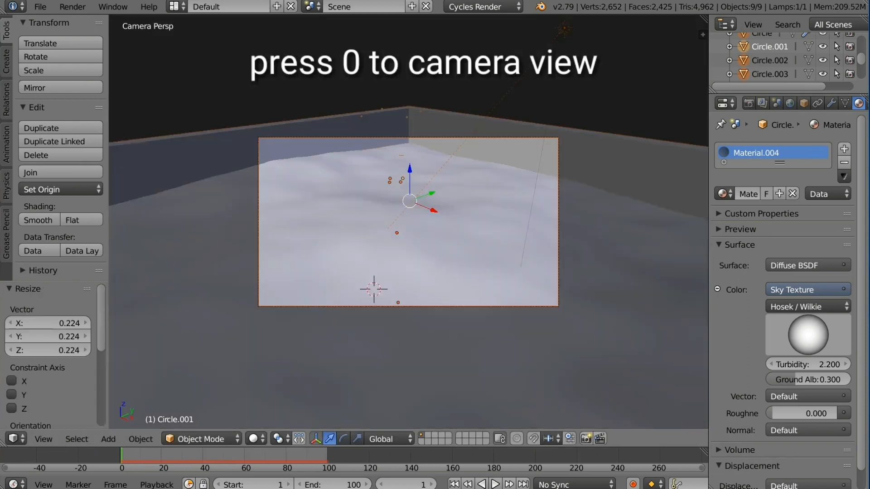
scroll(408, 222, up, 3)
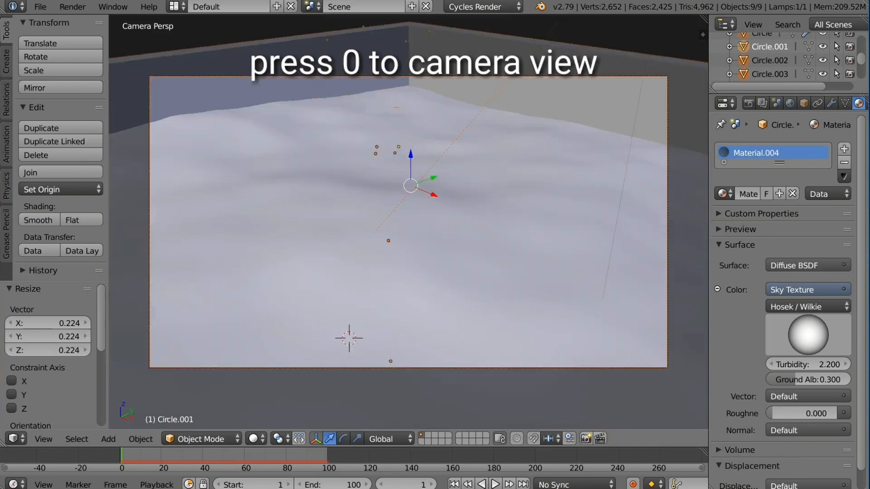
key(n)
scroll(641, 226, down, 4)
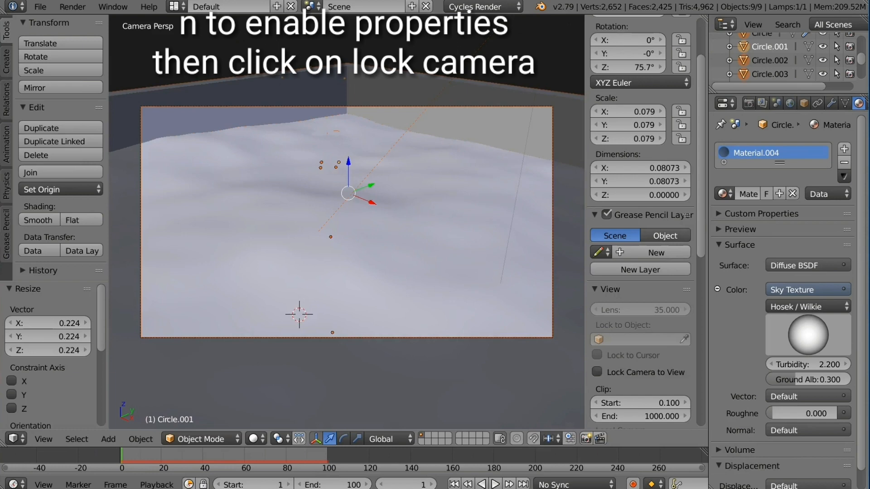
click(598, 372)
Frame the fountain box and ground from farther back and lower with the camera, and try scaling all objects up by about 1.22
scroll(347, 222, down, 3)
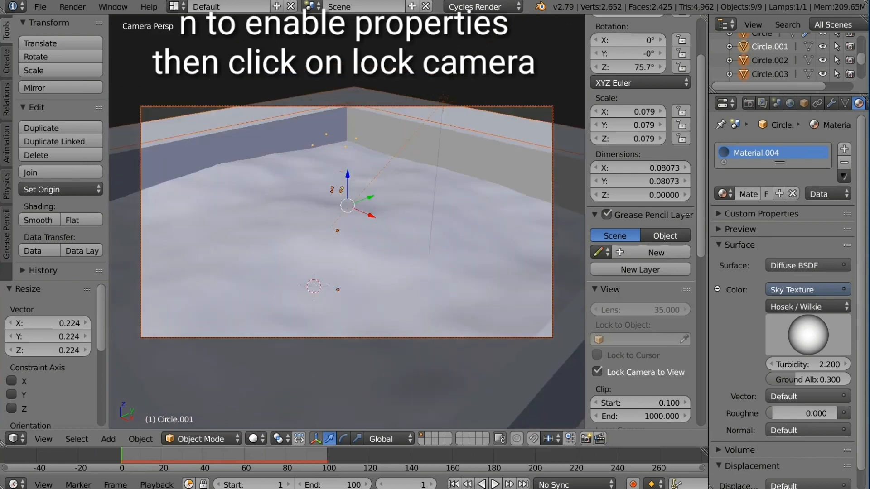
scroll(346, 222, down, 5)
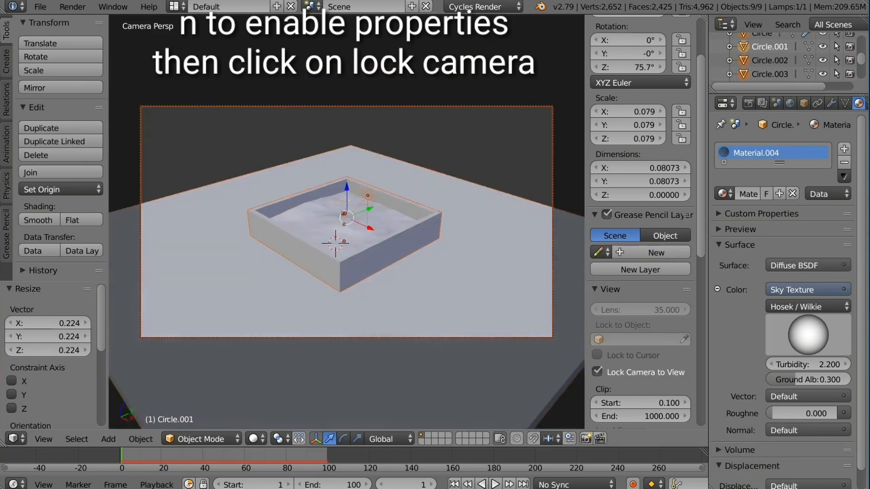
scroll(347, 222, down, 4)
scroll(347, 222, up, 3)
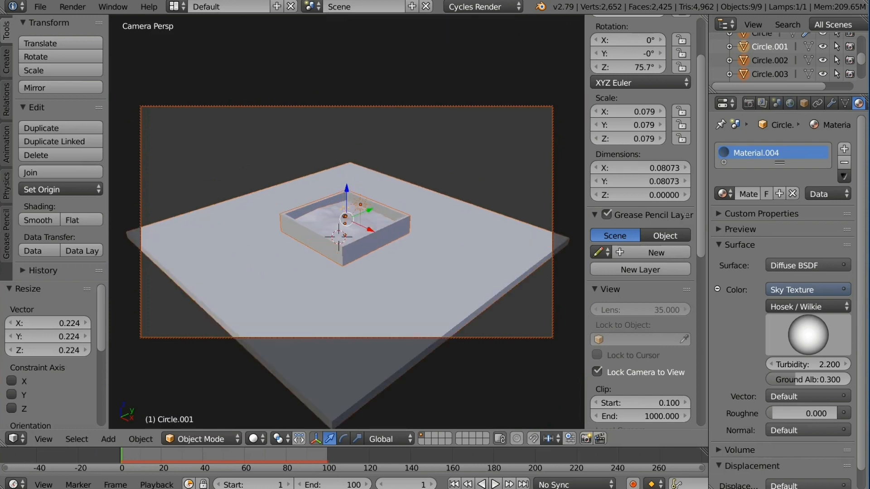
scroll(346, 222, down, 1)
scroll(346, 222, up, 1)
middle_drag(346, 222, 343, 204)
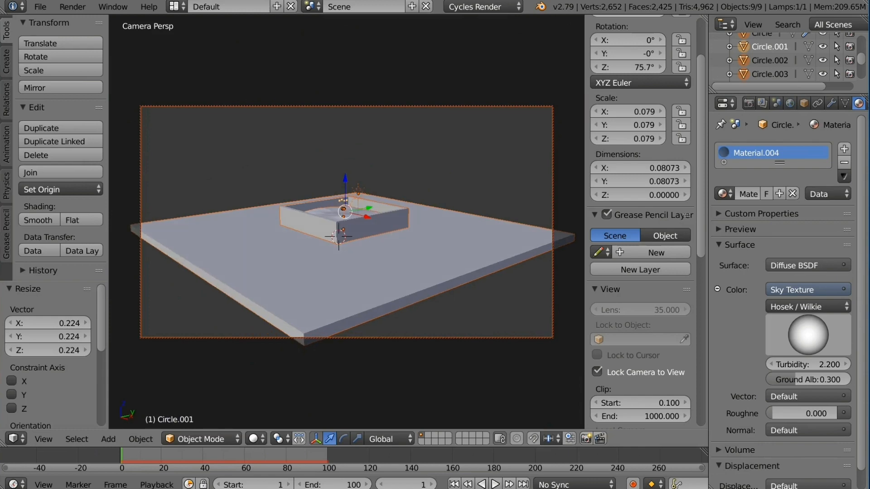
key(s)
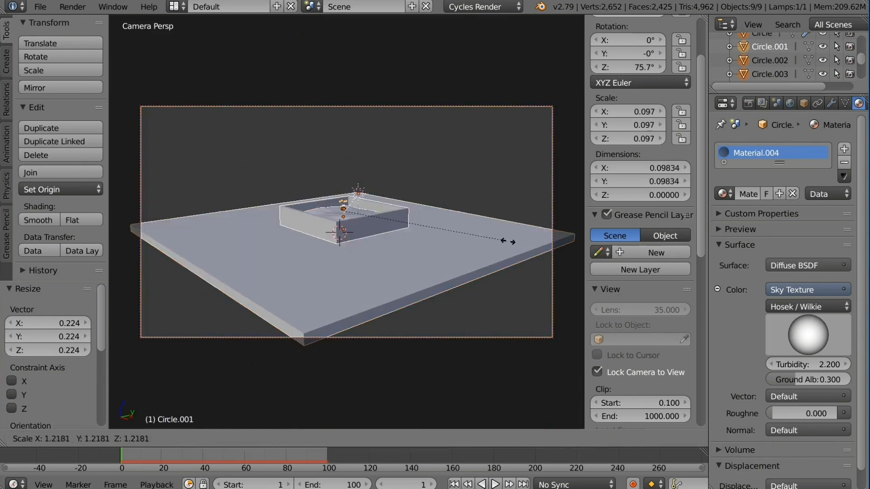
click(508, 241)
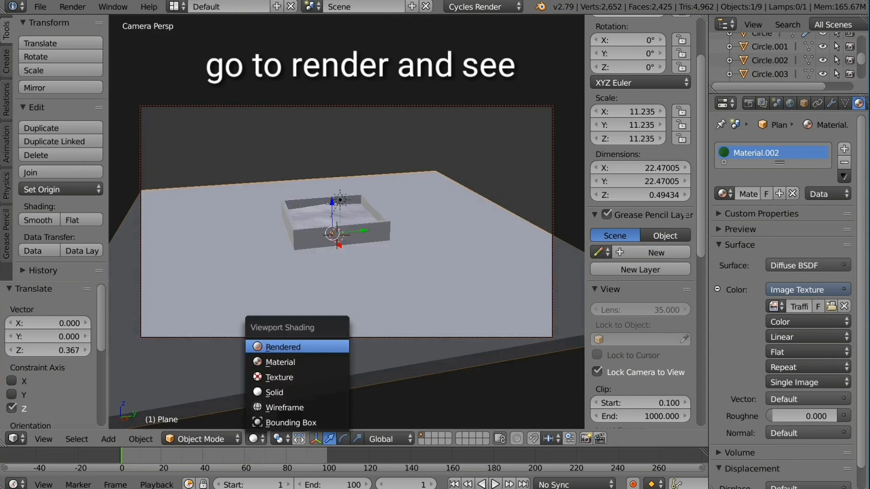
Preview the camera view with Rendered viewport shading, and return to Solid shading
key(Return)
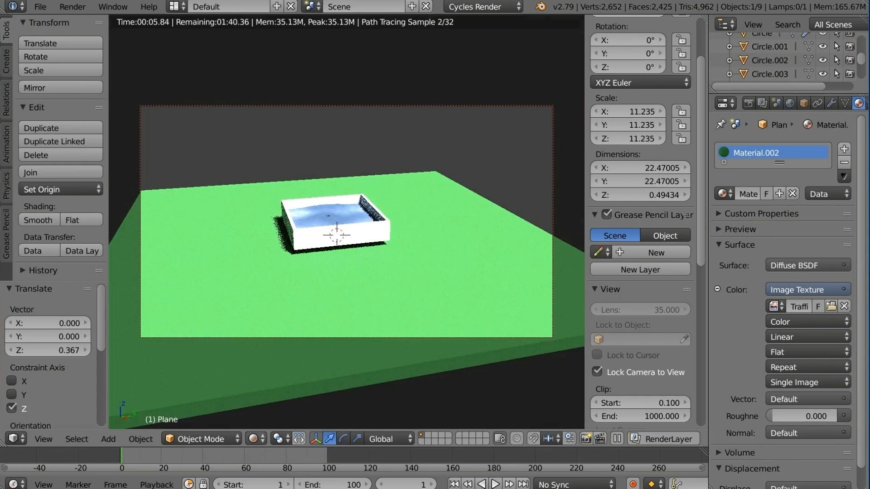
click(253, 439)
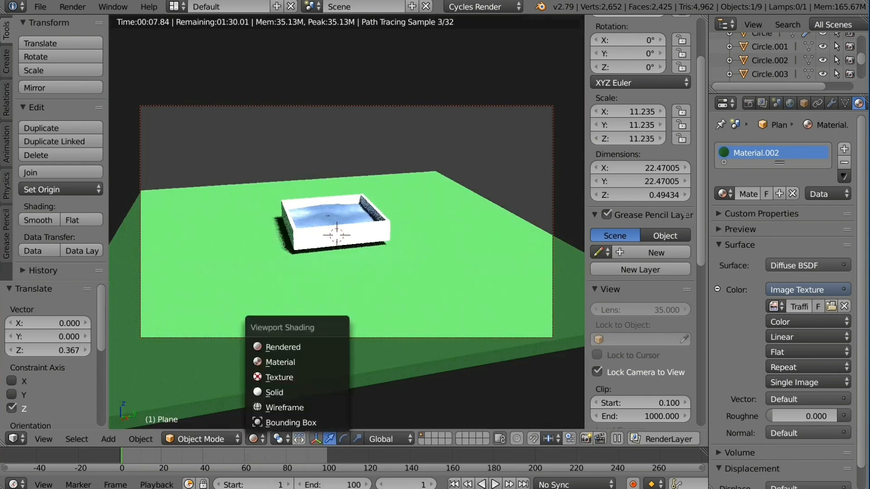
click(275, 393)
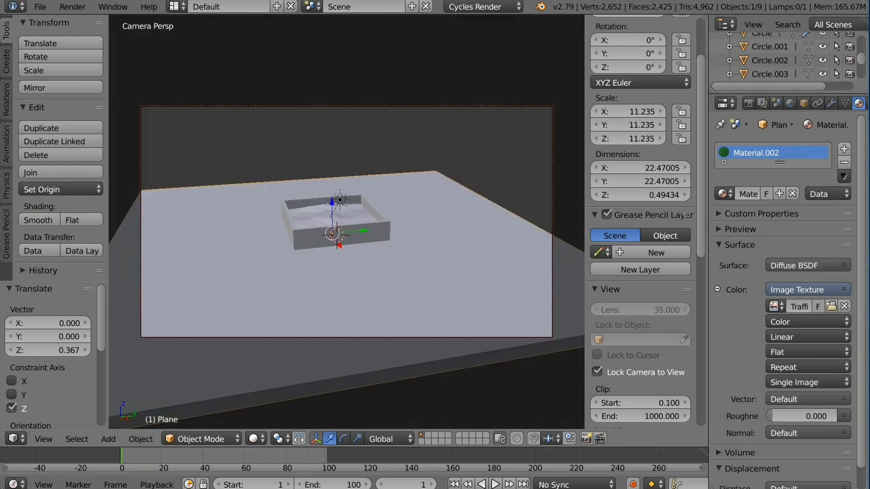
Select the sun lamp and move it about 4.378 units along the X axis
right_click(340, 200)
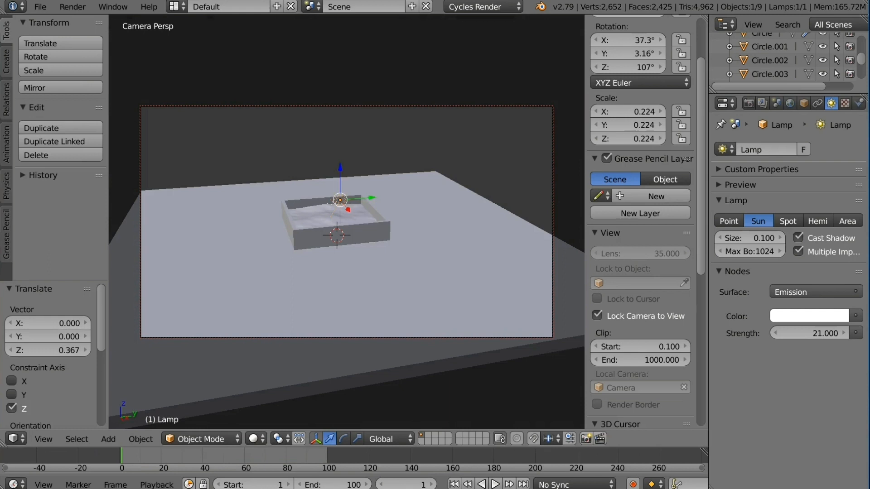
key(g)
key(x)
key(Return)
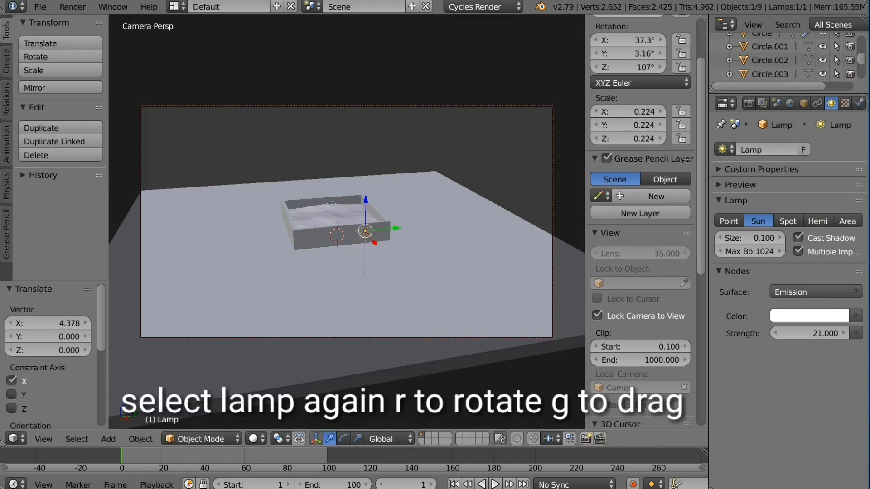
Rotate the sun lamp about 67° and move it about 1.639 units along the Y axis, just outside the box
key(r)
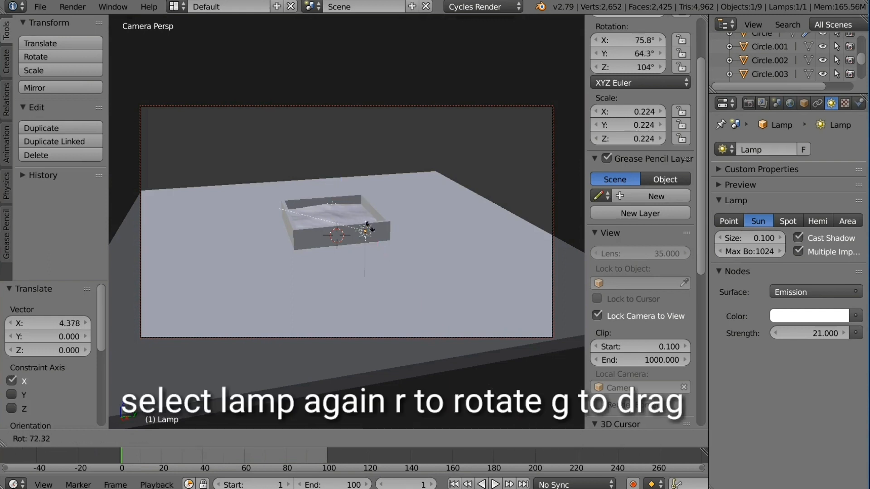
key(Return)
key(g)
key(y)
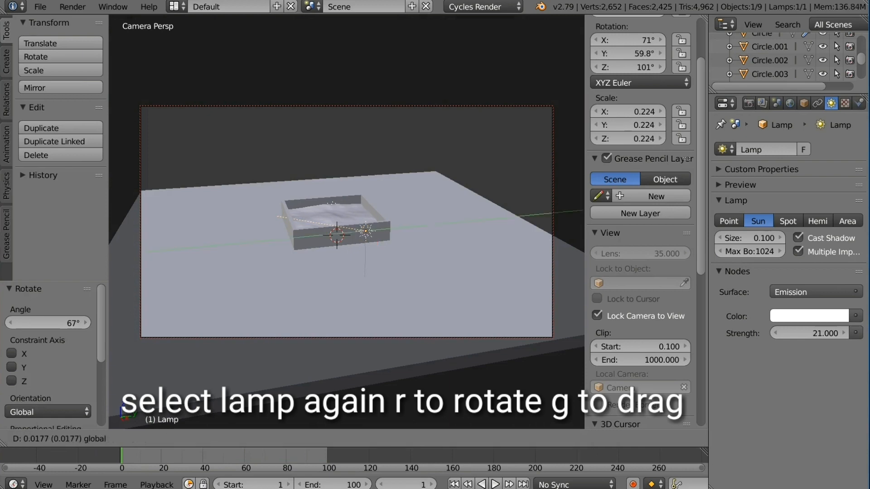
drag(431, 225, 433, 225)
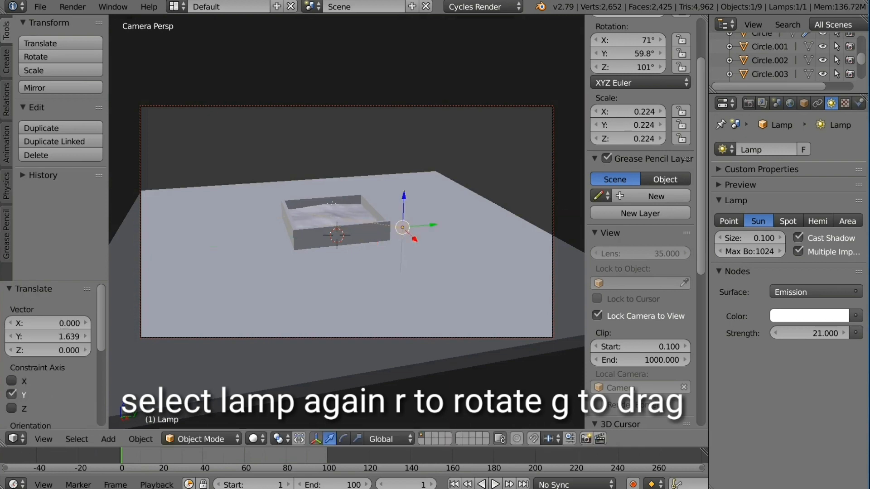
Raise the sun lamp about 0.559 units along the Z axis and rotate it about -17°
key(g)
key(z)
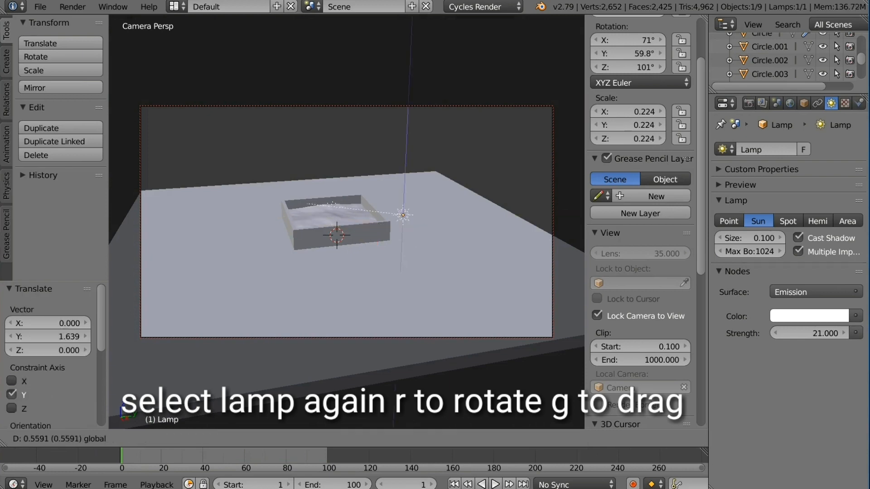
key(Return)
key(r)
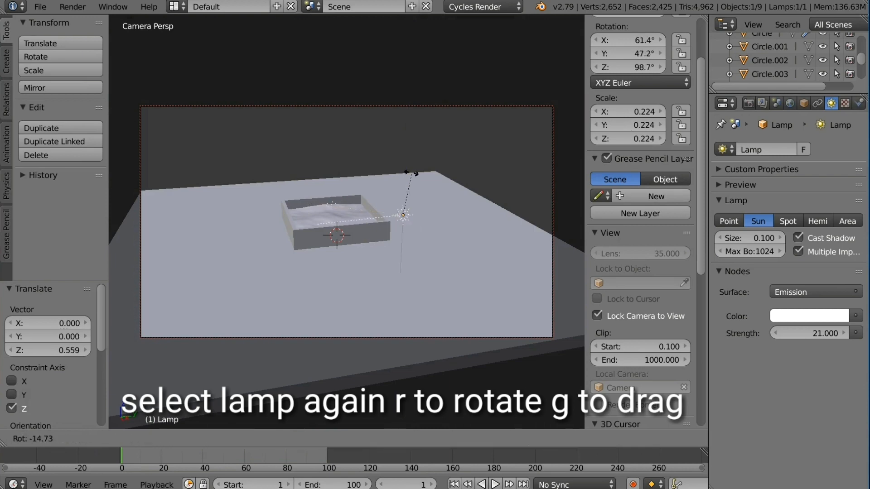
key(Return)
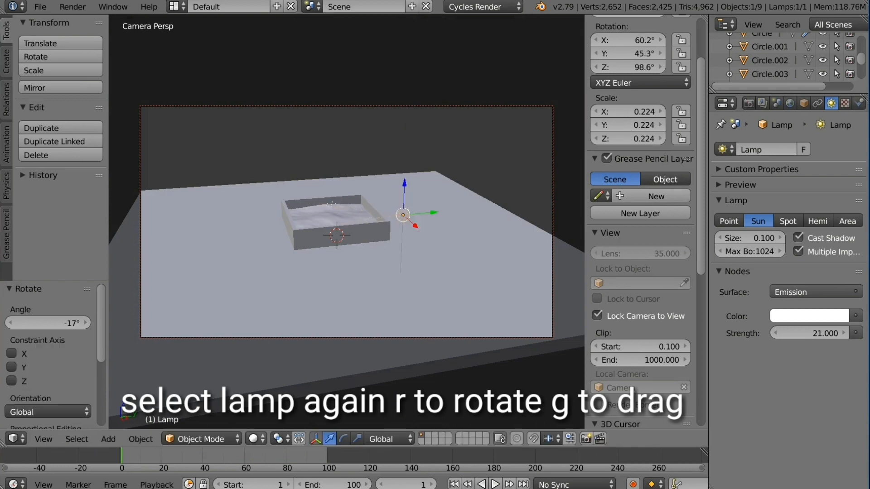
Preview the fountain animation with Rendered viewport shading, and return to the first frame in Solid shading
click(253, 439)
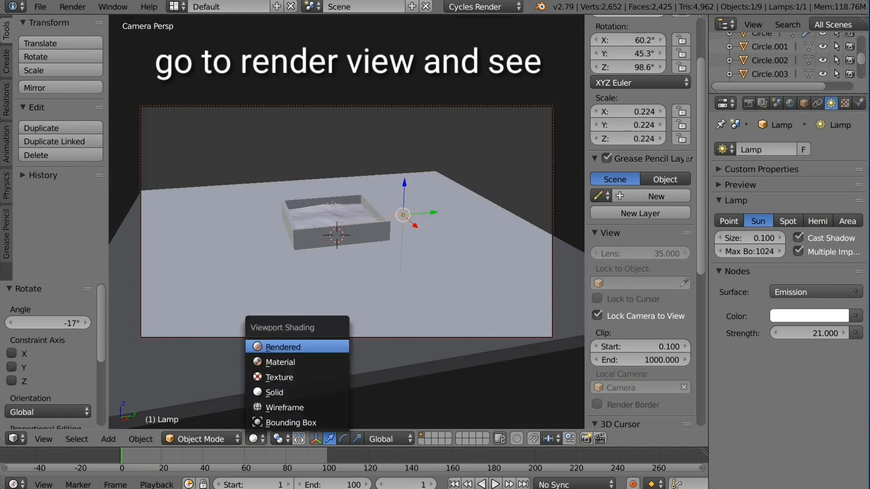
click(291, 344)
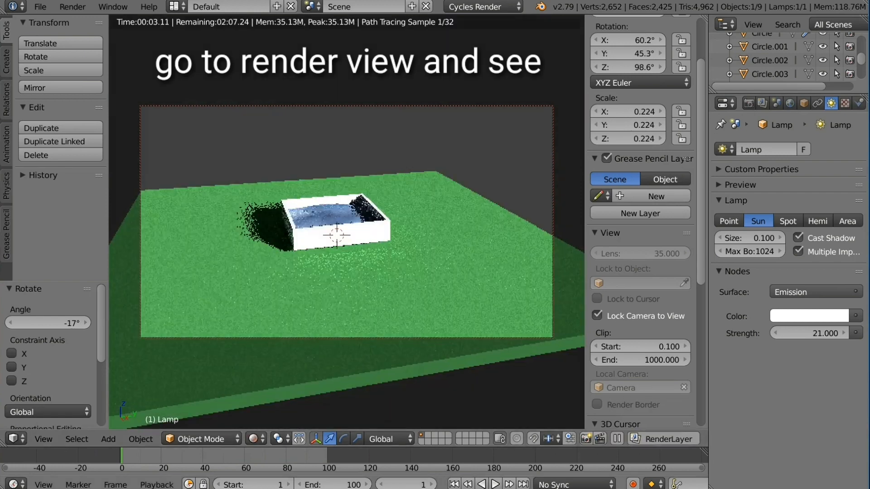
key(alt+a)
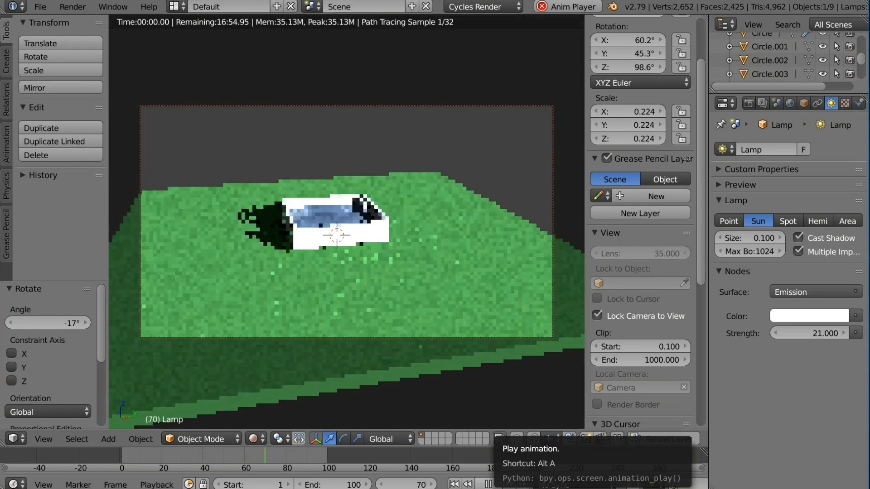
key(alt+a)
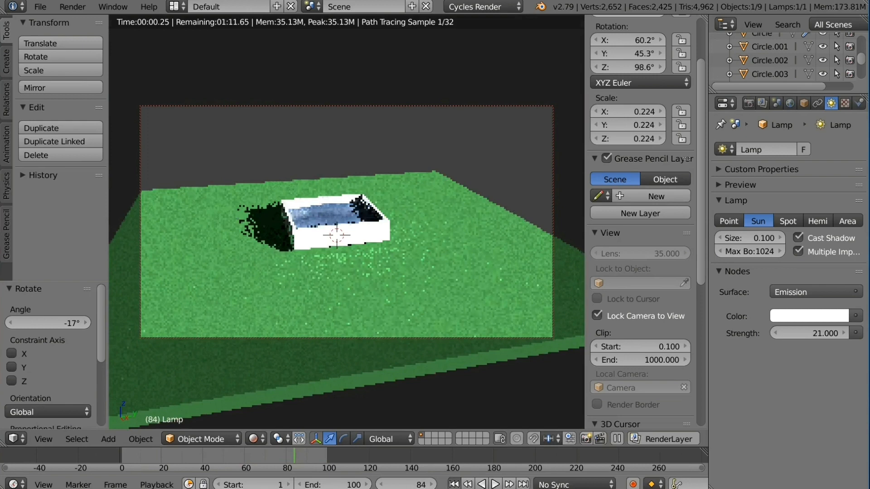
key(shift+Left)
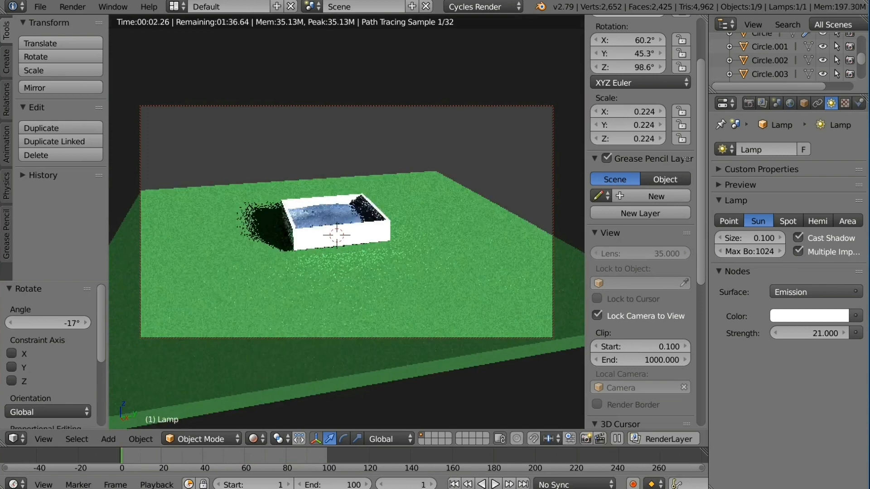
click(256, 439)
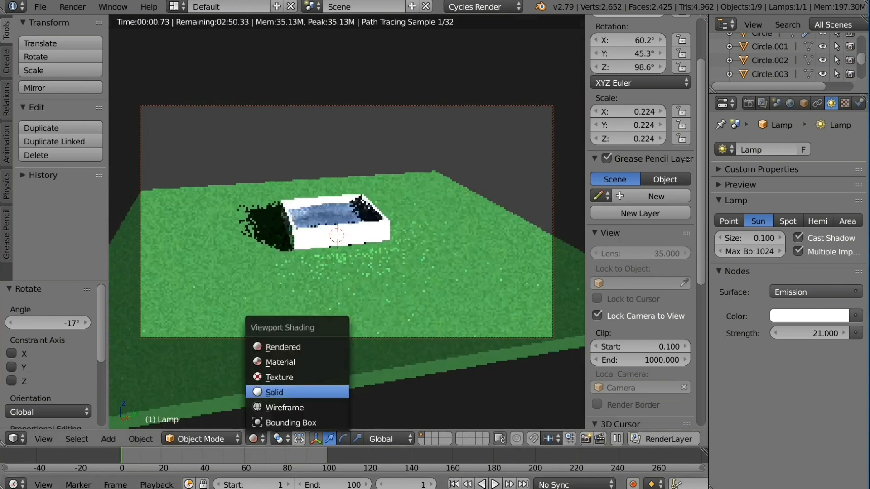
click(275, 393)
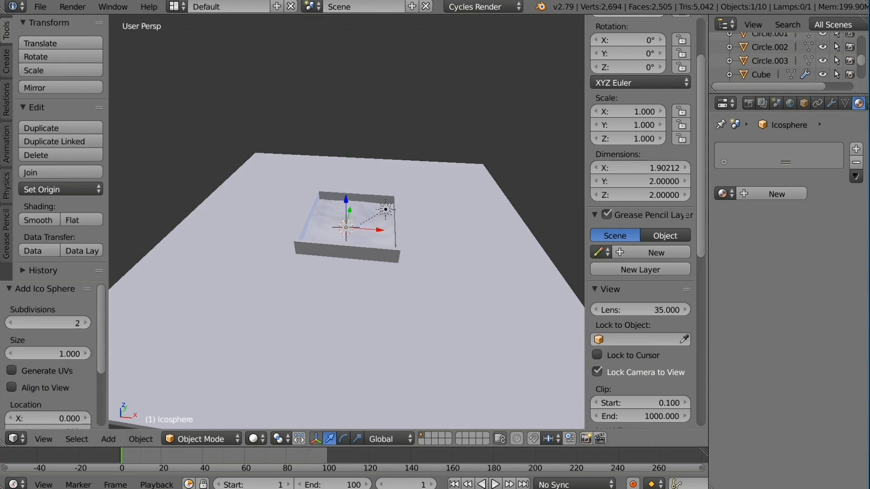
Move the icosphere about 17.331 units up and 26.467 units along negative X, clear of the ground, and scale it down to about 0.278
key(g)
key(z)
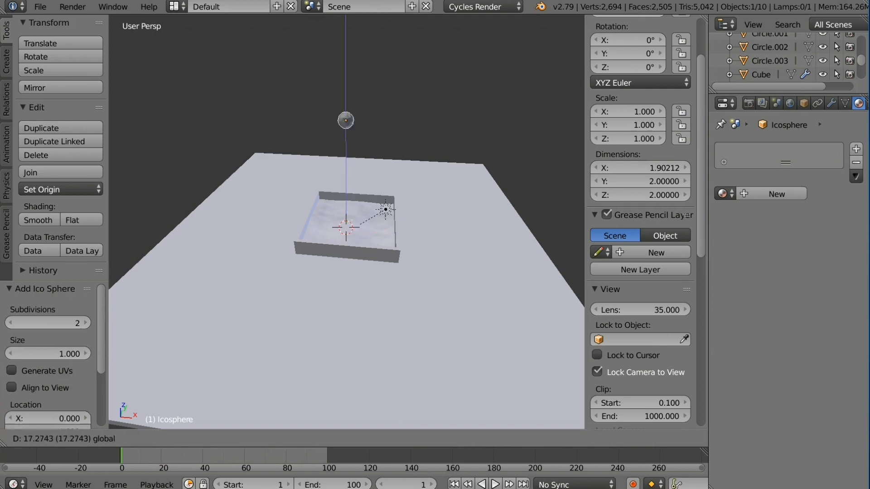
key(Return)
key(g)
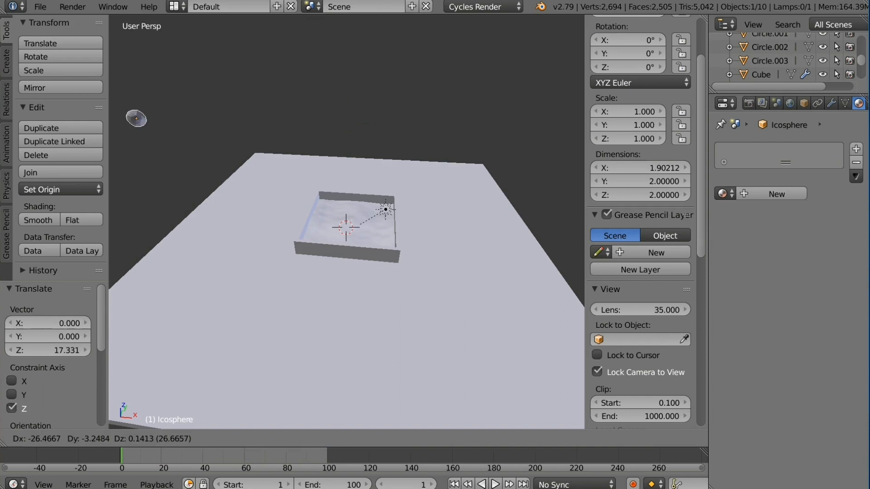
key(Return)
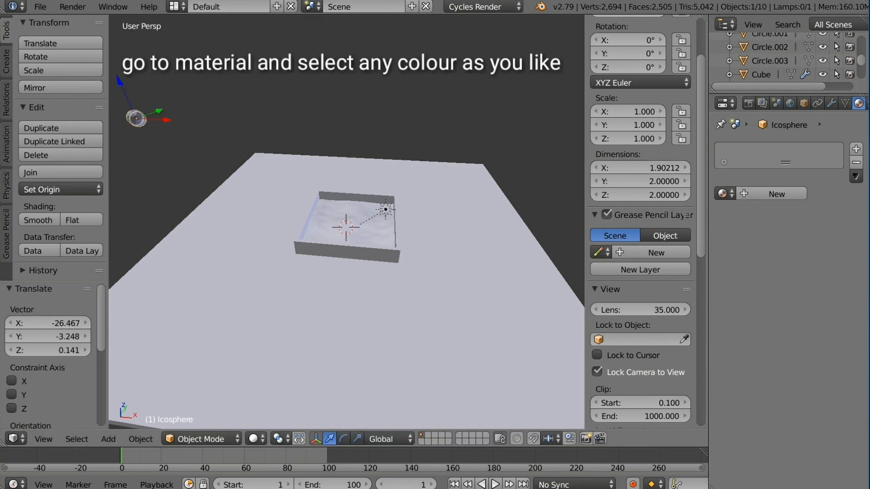
key(s)
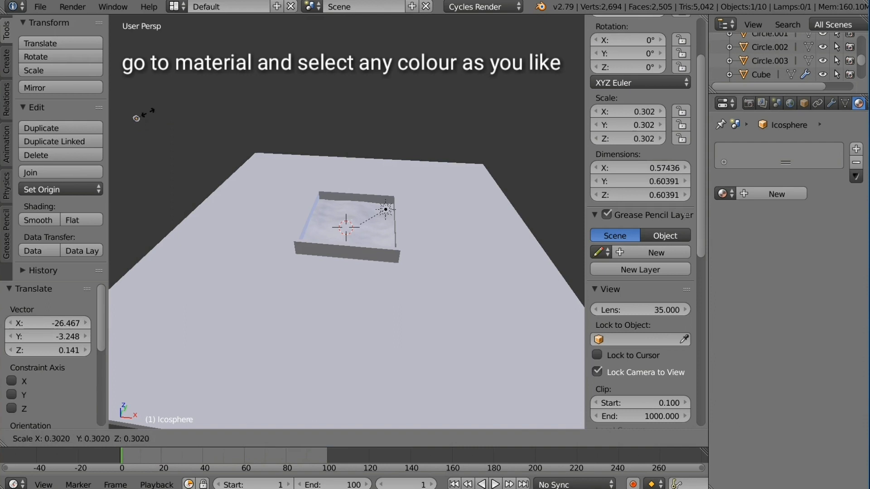
key(Return)
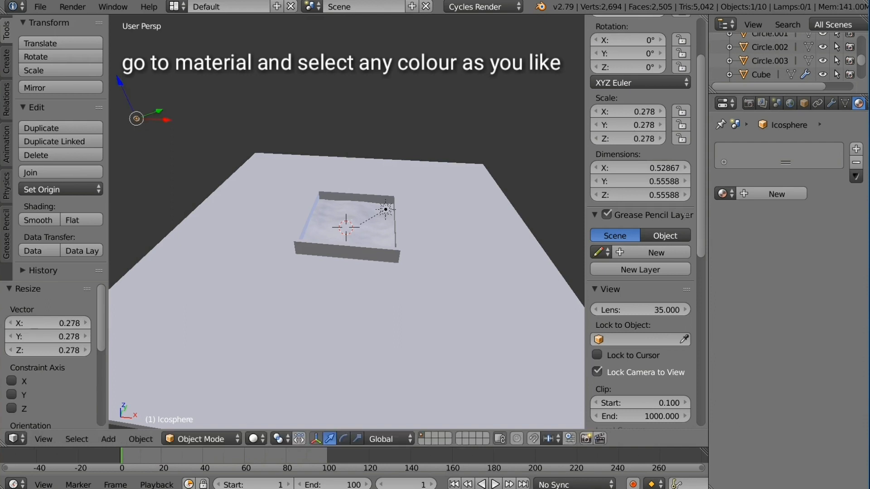
Set the Circle emitter's particles to render as an object, using the Icosphere as the duplicated object
scroll(784, 56, up, 1)
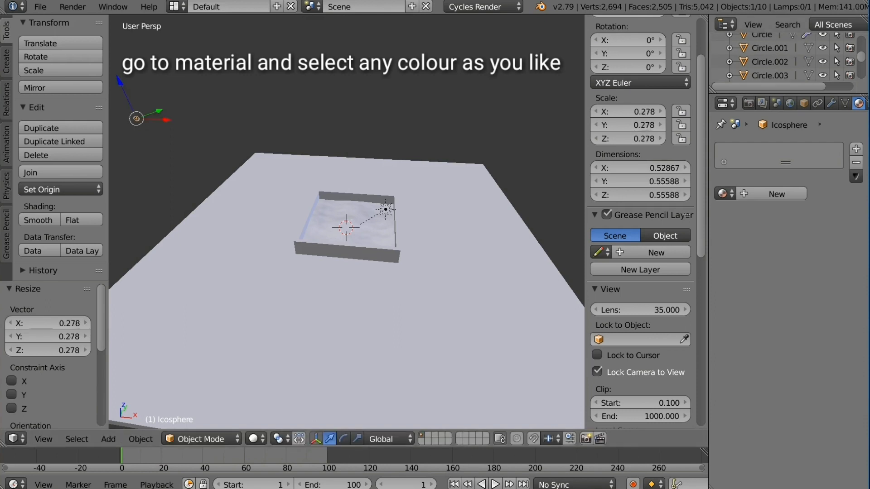
scroll(784, 56, up, 1)
click(762, 49)
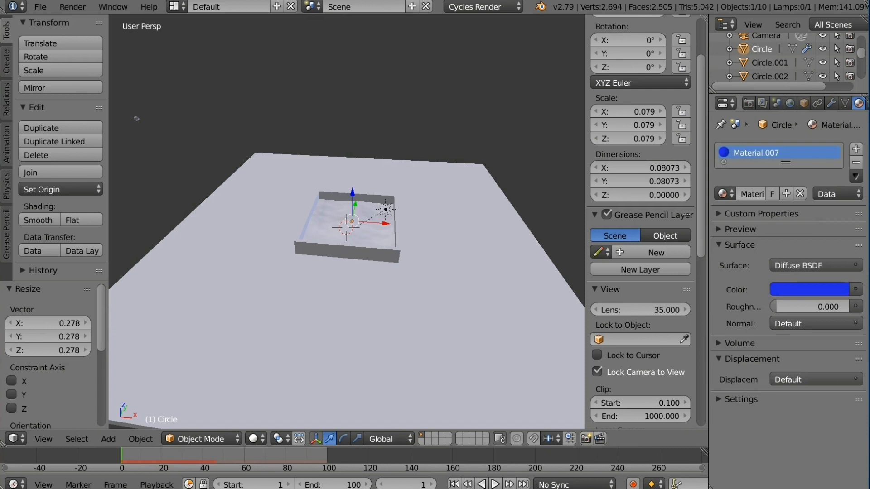
click(859, 104)
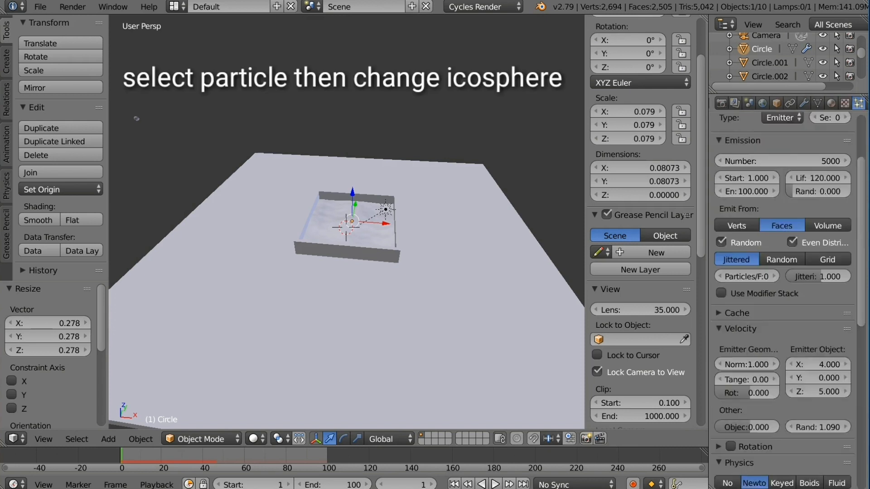
scroll(783, 294, down, 5)
scroll(783, 294, down, 7)
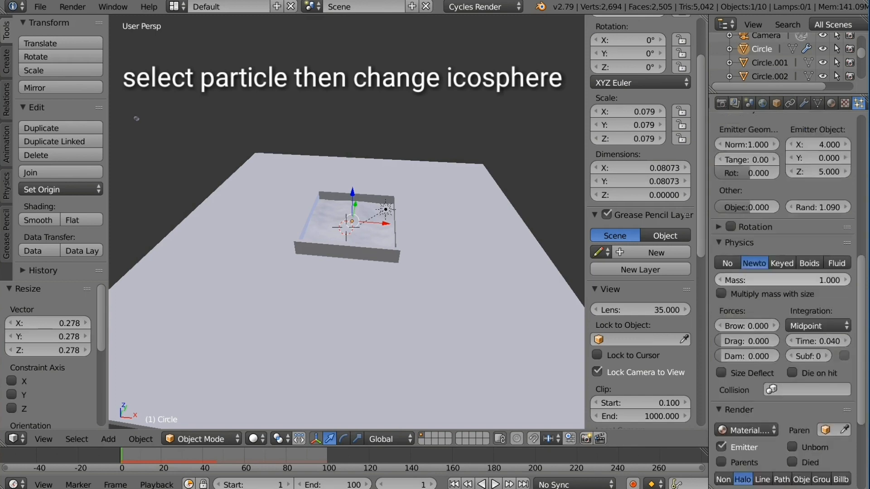
scroll(783, 294, down, 3)
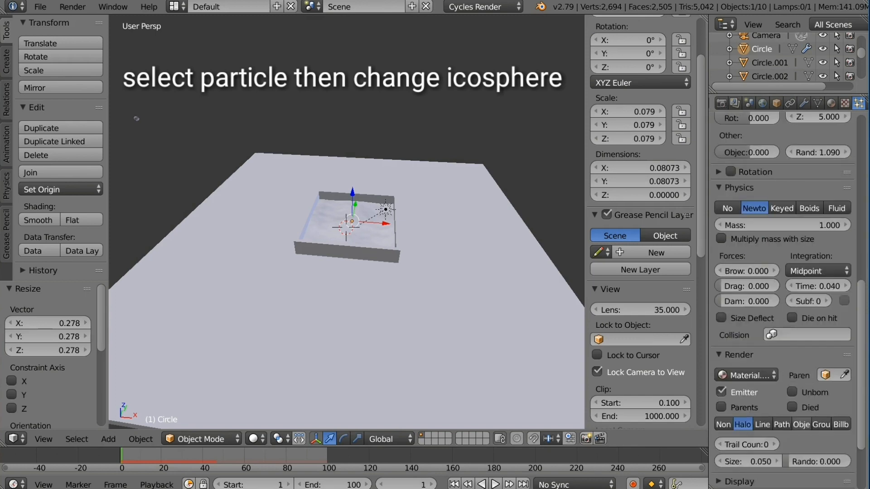
click(801, 424)
click(807, 441)
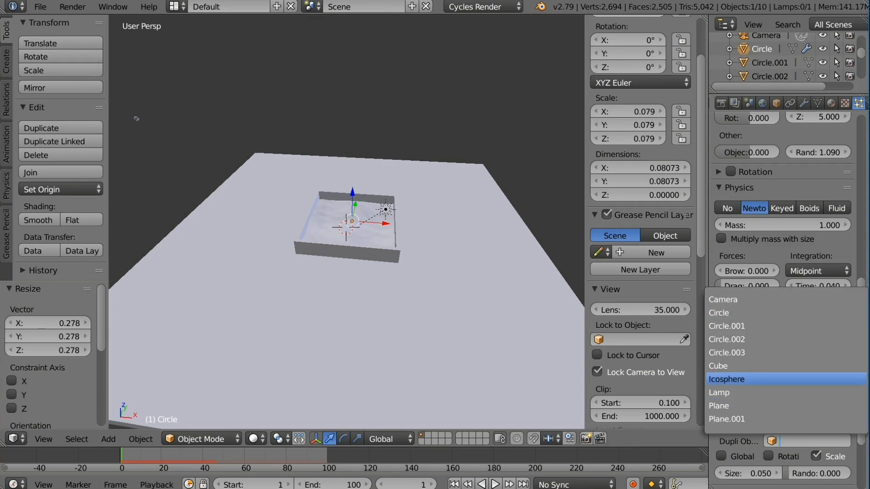
key(Return)
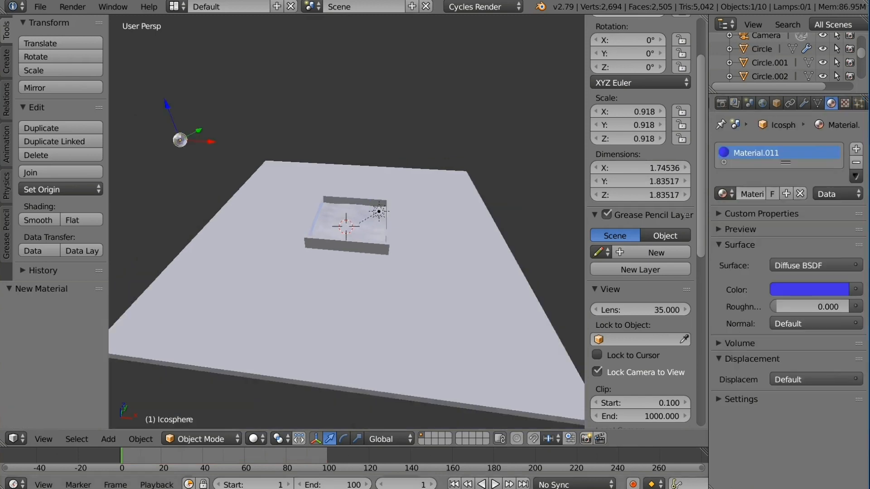
Examine the blue particle jets close up at frame 60 with Rendered viewport shading, and return to Solid shading
click(253, 439)
click(286, 345)
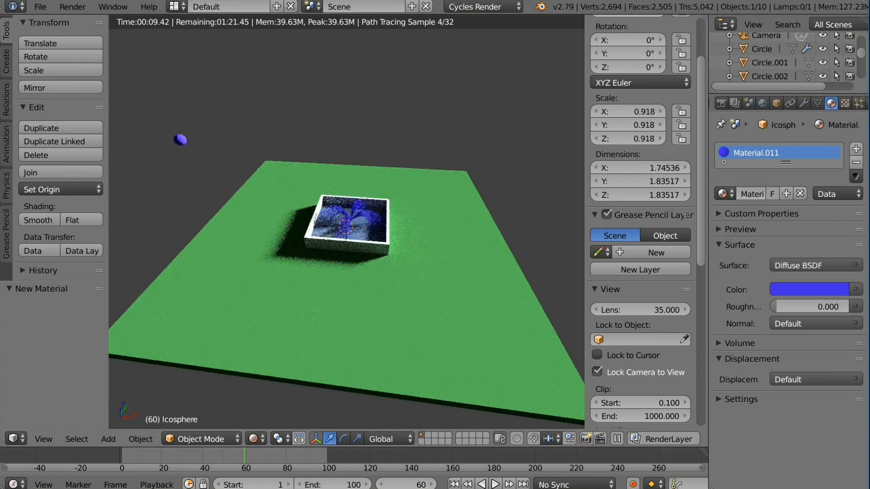
scroll(347, 222, up, 1)
scroll(347, 222, up, 1)
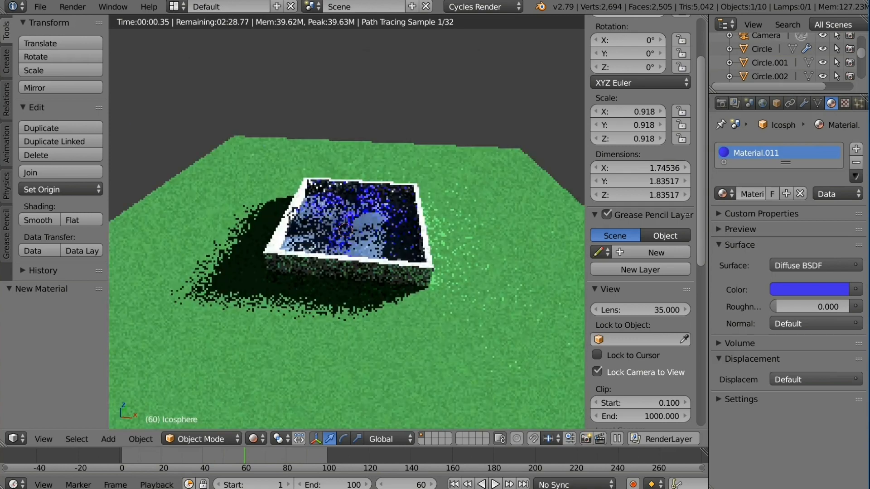
scroll(347, 222, up, 3)
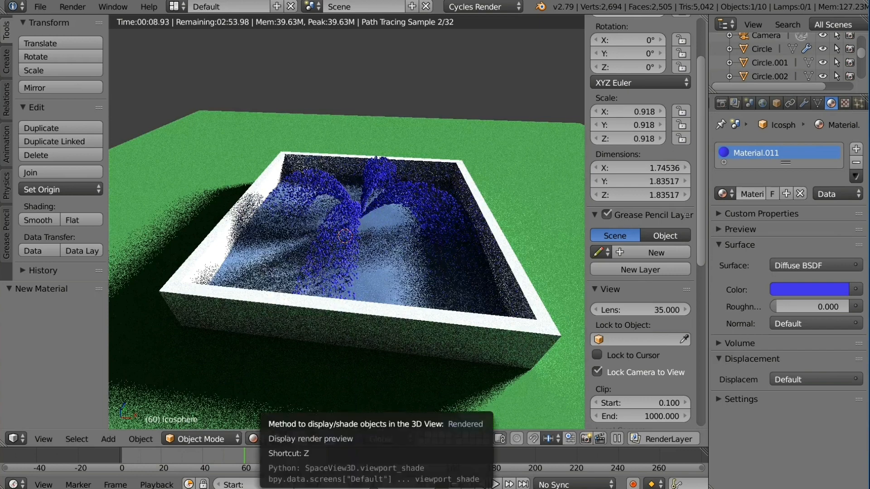
click(253, 439)
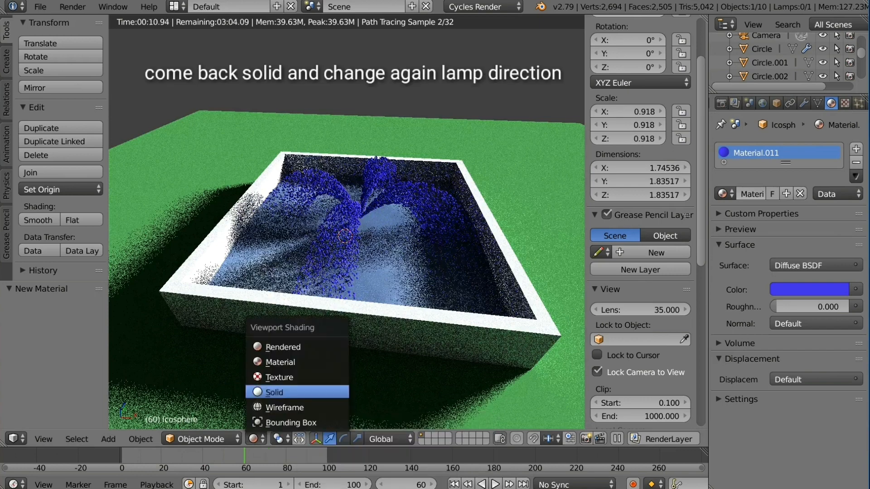
click(274, 392)
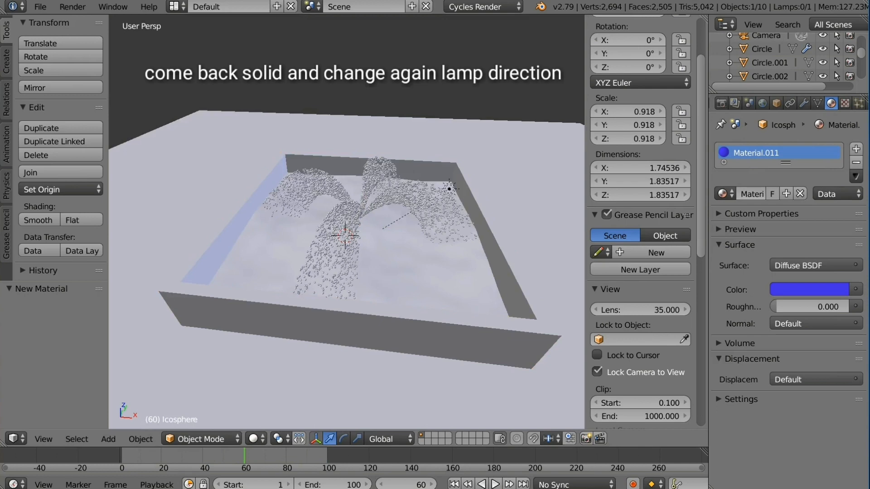
Select the sun lamp and move it in top view over the fountain's centre, about -5.218 units in X and -1.687 in Y
right_click(452, 188)
right_click(450, 188)
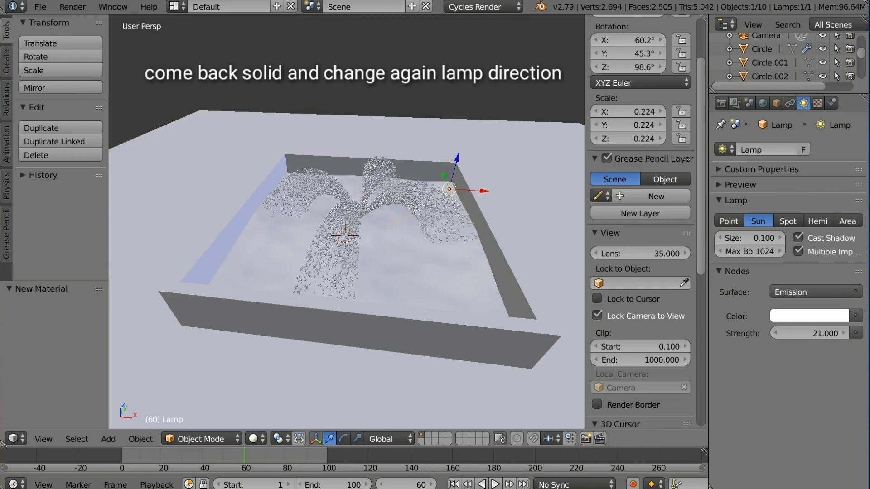
middle_drag(408, 217, 407, 234)
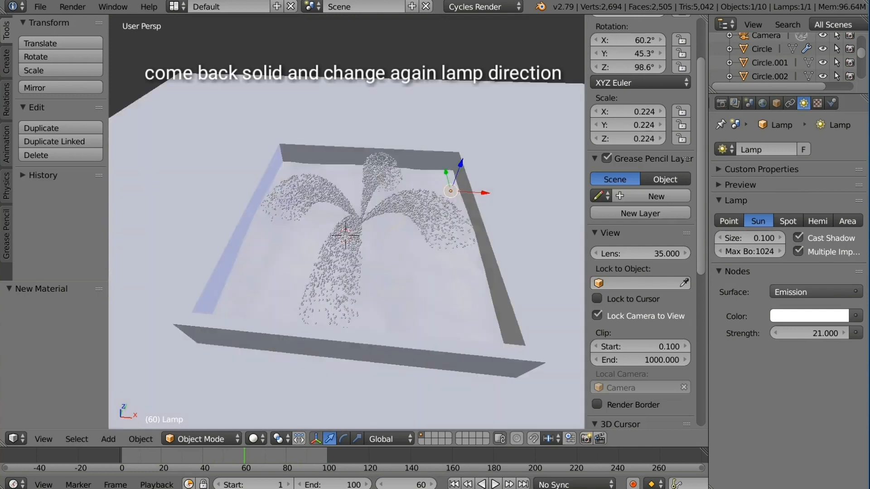
key(KP_7)
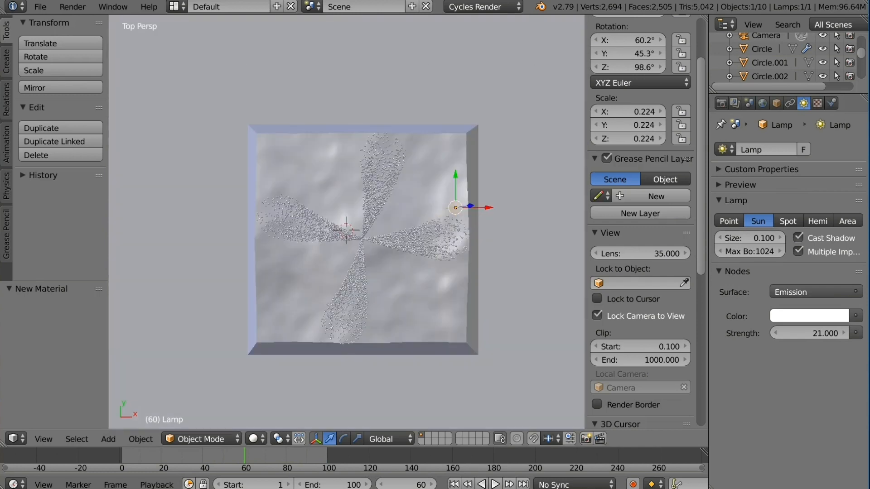
key(g)
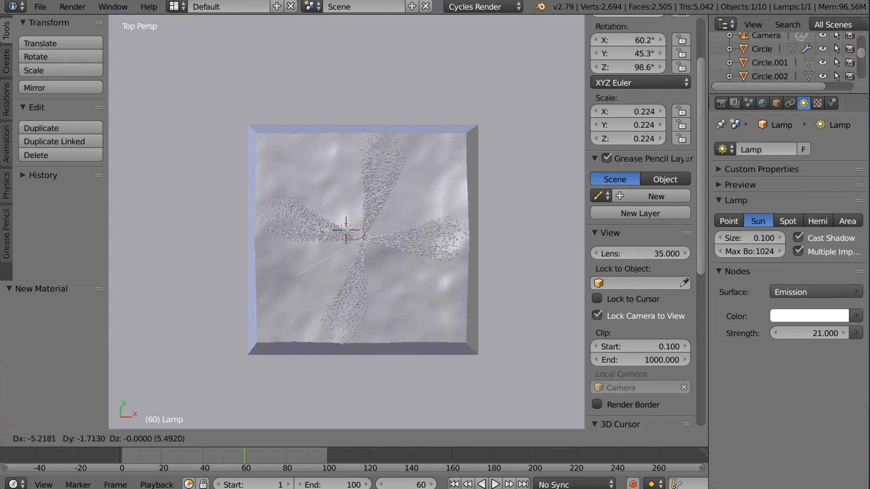
key(Return)
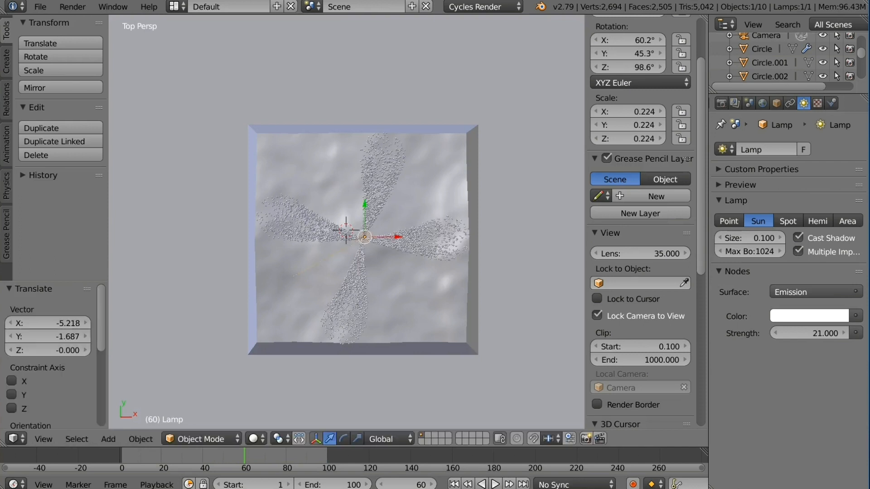
View the fountain from the front and change the lamp's type to Hemi
scroll(347, 222, down, 2)
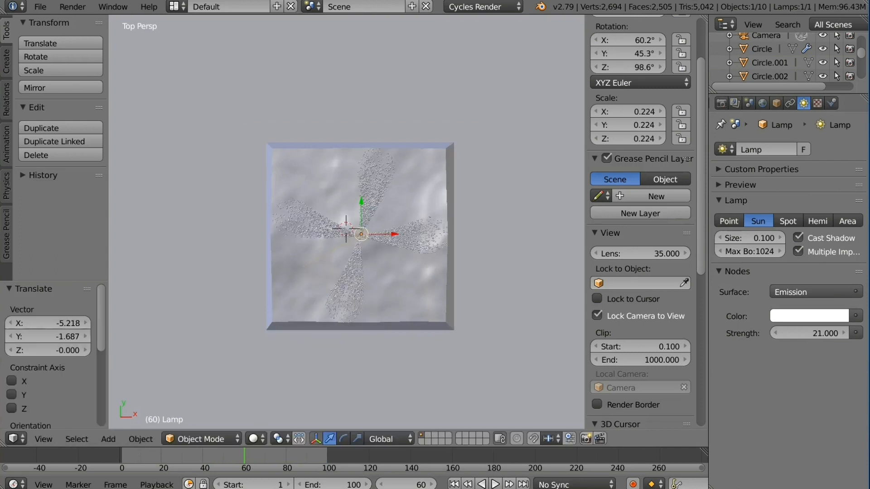
scroll(346, 222, down, 1)
middle_drag(347, 222, 347, 202)
key(KP_1)
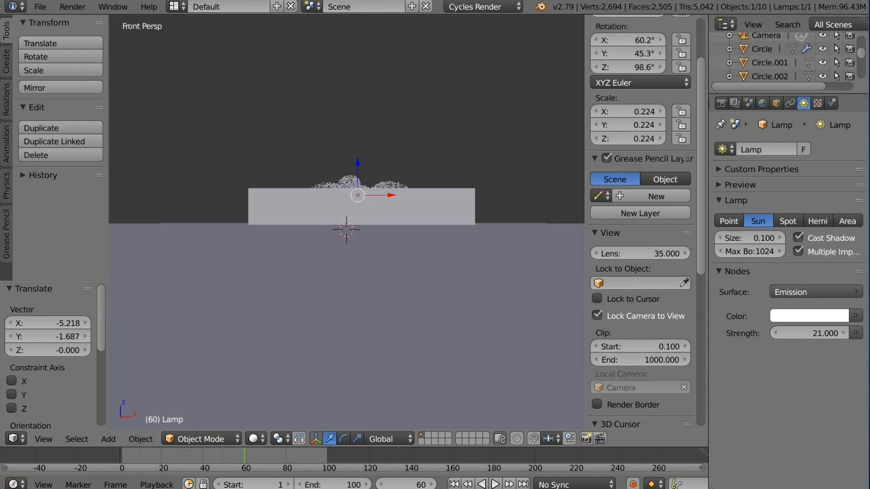
click(818, 221)
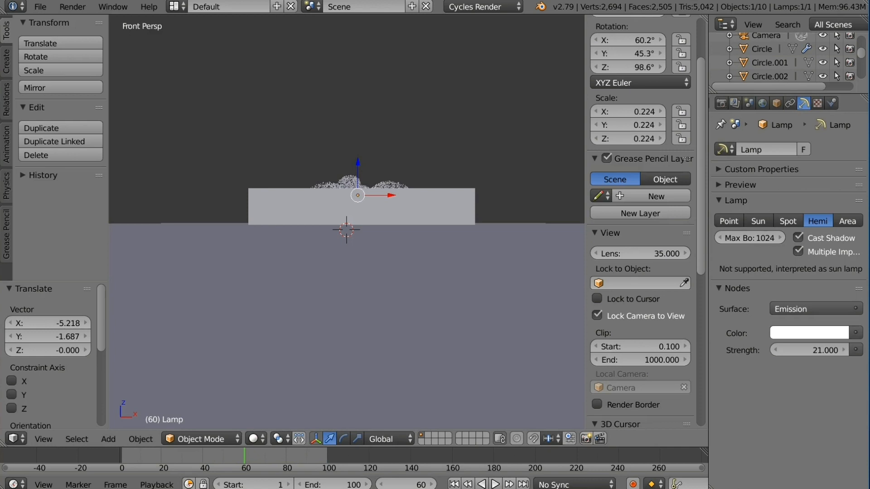
Raise the lamp about 6.366 units along Z so it sits above the fountain
key(g)
key(z)
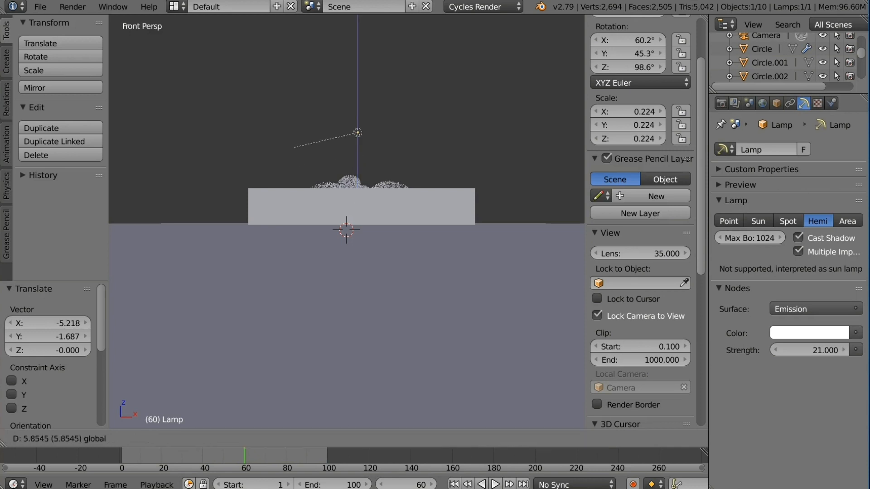
click(294, 141)
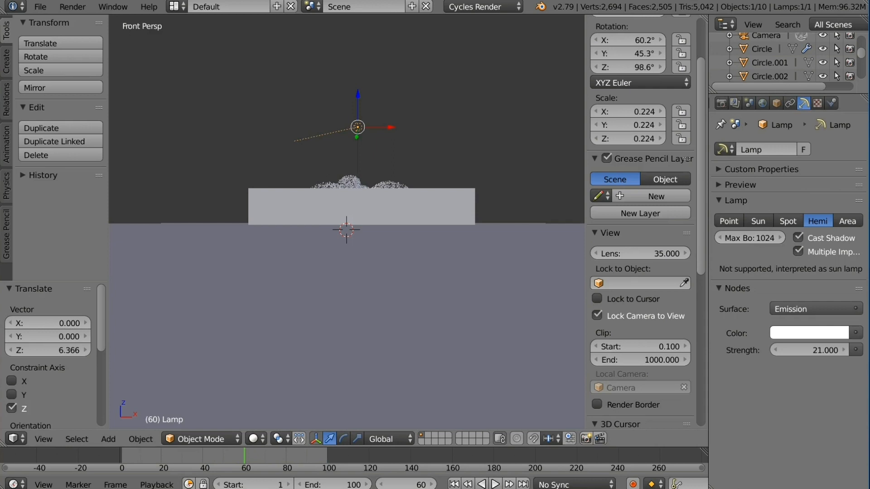
Rotate the lamp about -64.3° in front view so it points down at the fountain, and change its type to Sun
key(r)
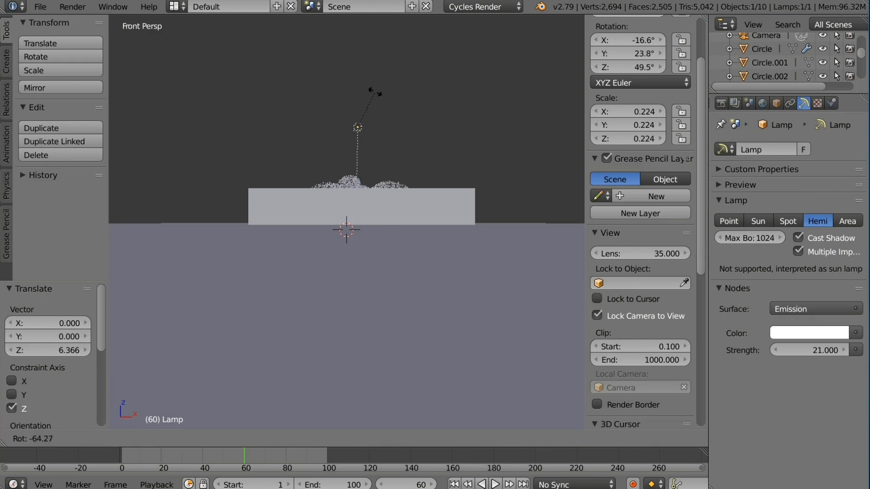
click(375, 93)
click(758, 221)
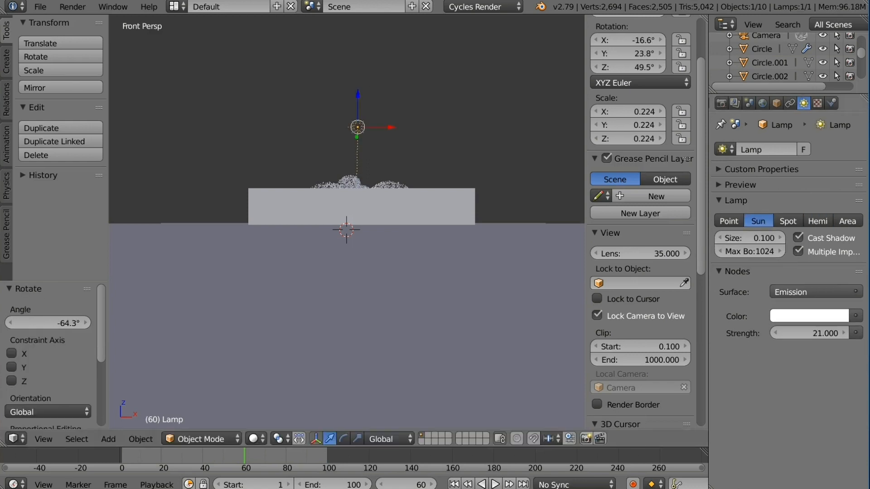
Aim the sun lamp straight down in right view, rotating it about -35.1° and correcting it by about 5.79°
middle_drag(408, 226, 435, 308)
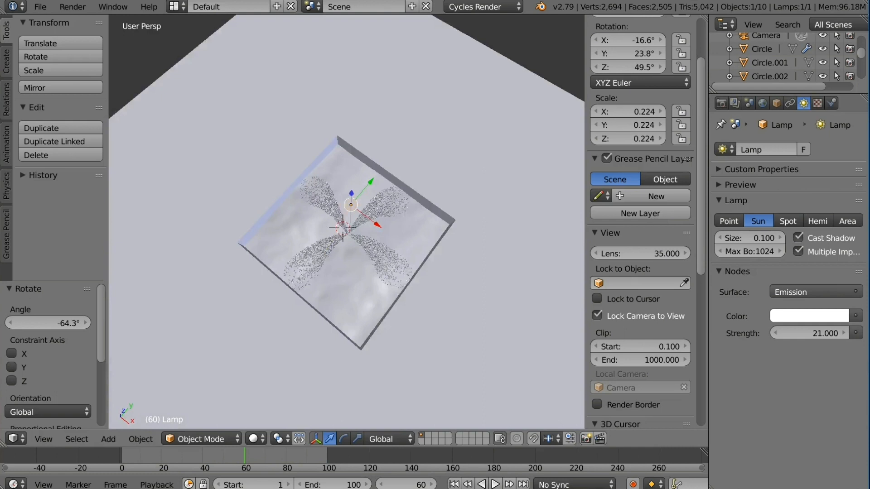
key(KP_3)
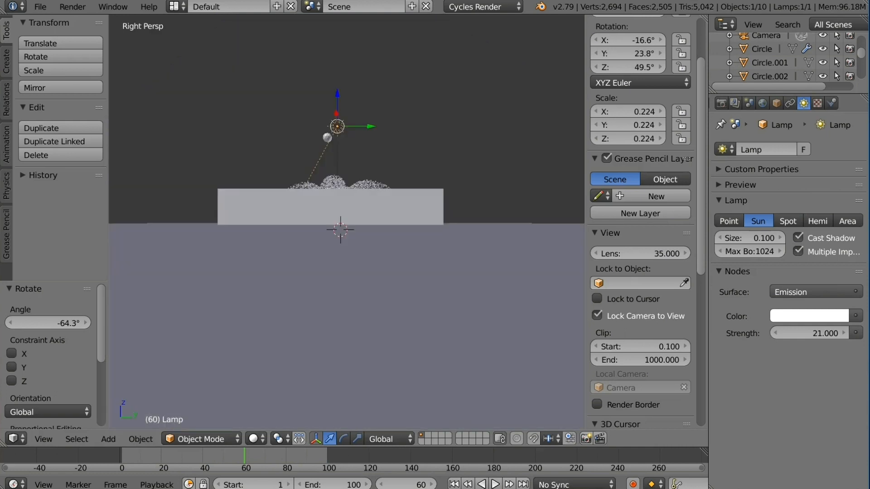
key(r)
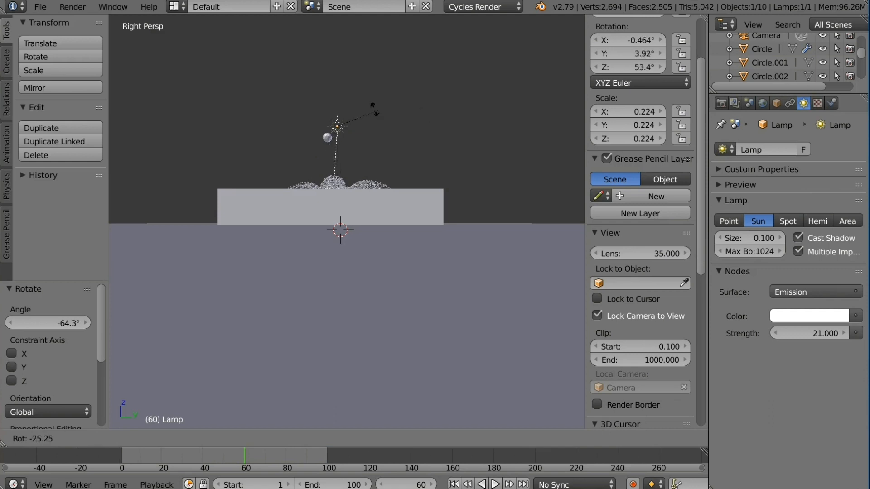
click(365, 108)
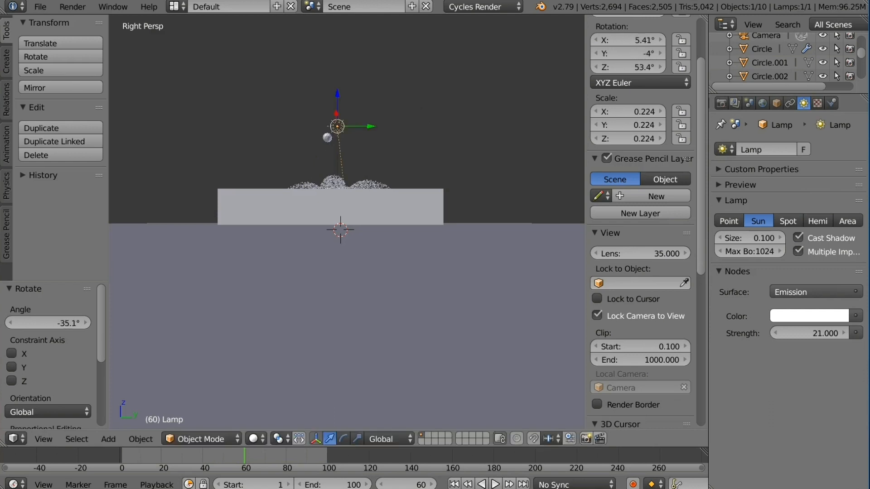
key(r)
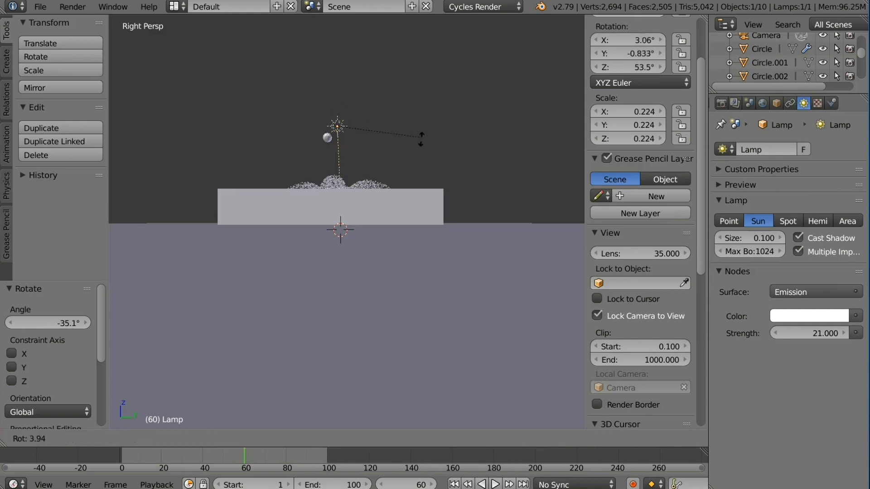
click(421, 141)
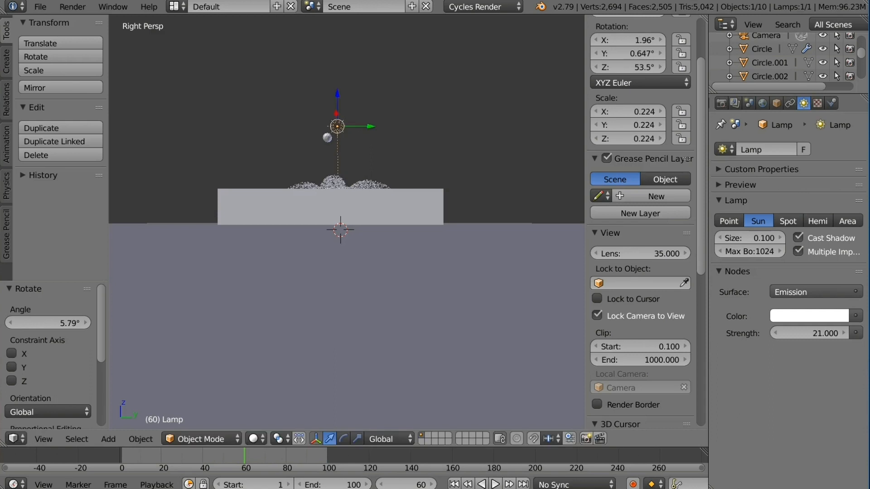
Check the lamp's direction from the front, and examine the lit fountain from an angle above with Rendered viewport shading
middle_drag(420, 140, 440, 141)
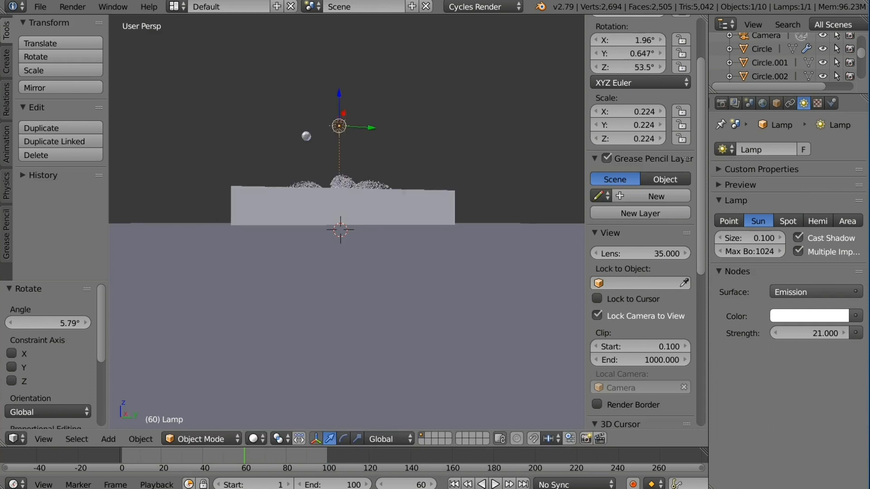
key(KP_1)
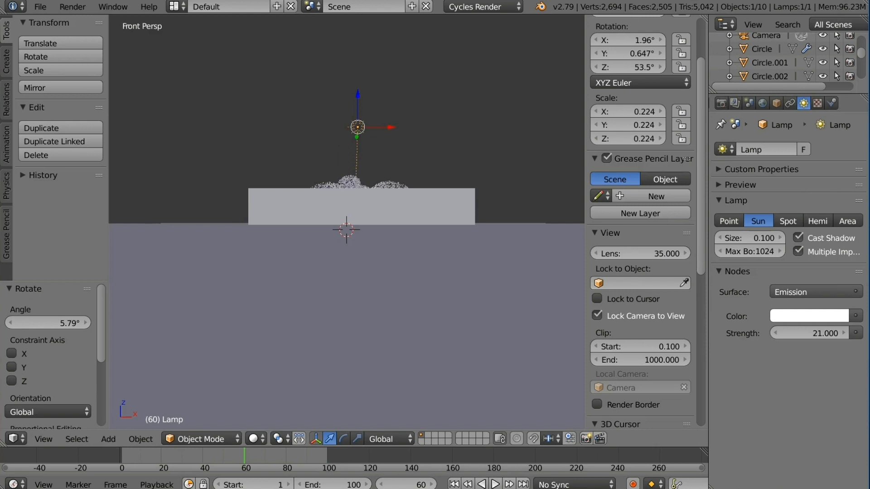
middle_drag(439, 140, 432, 217)
click(253, 439)
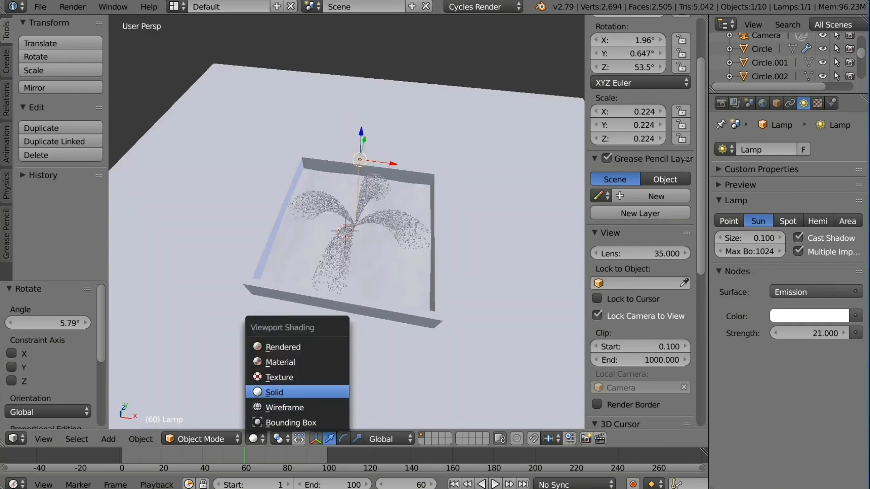
click(272, 350)
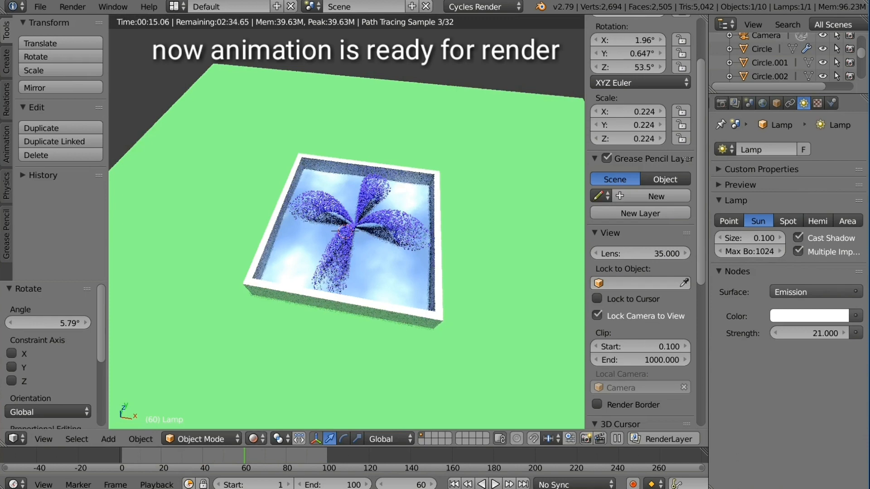
click(256, 439)
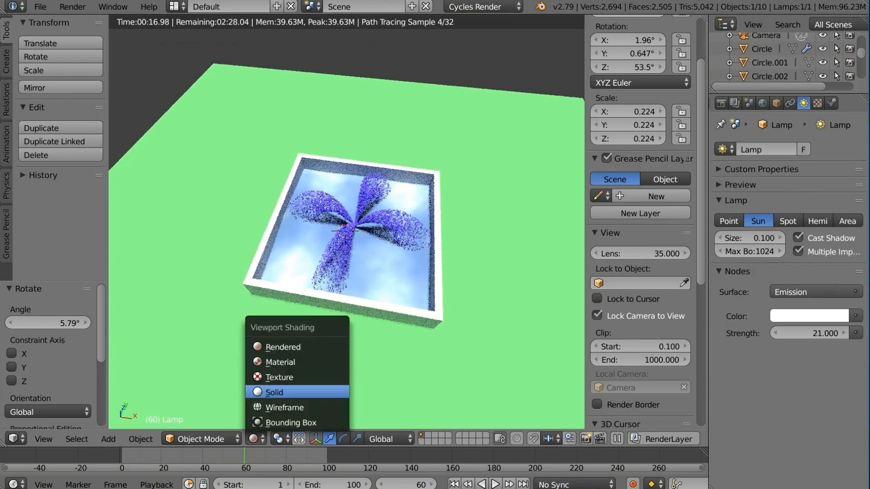